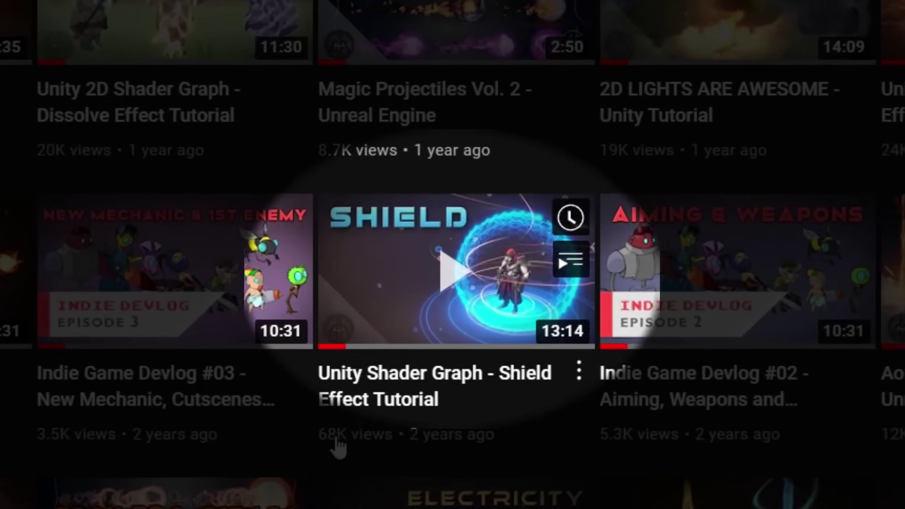
left_click(338, 446)
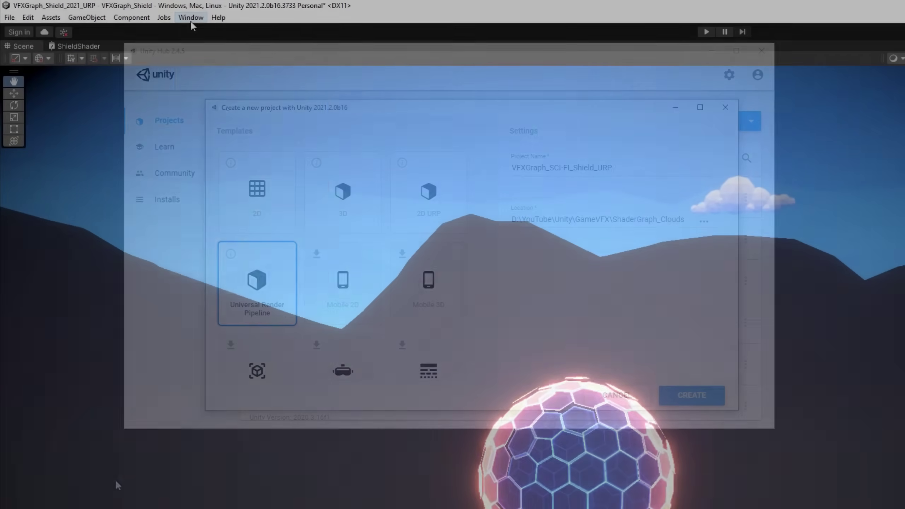
Check the Visual Effect Graph and Shader Graph packages in Unity's Package Manager
left_click(190, 18)
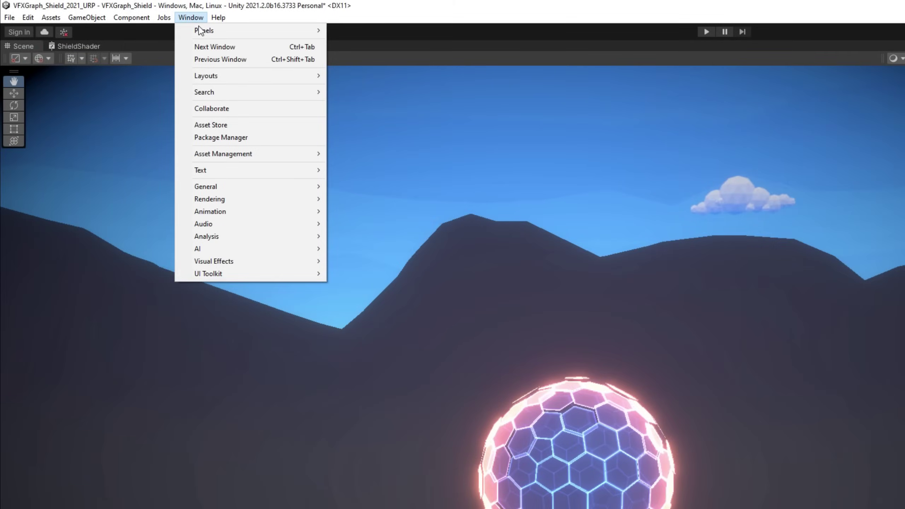
left_click(219, 139)
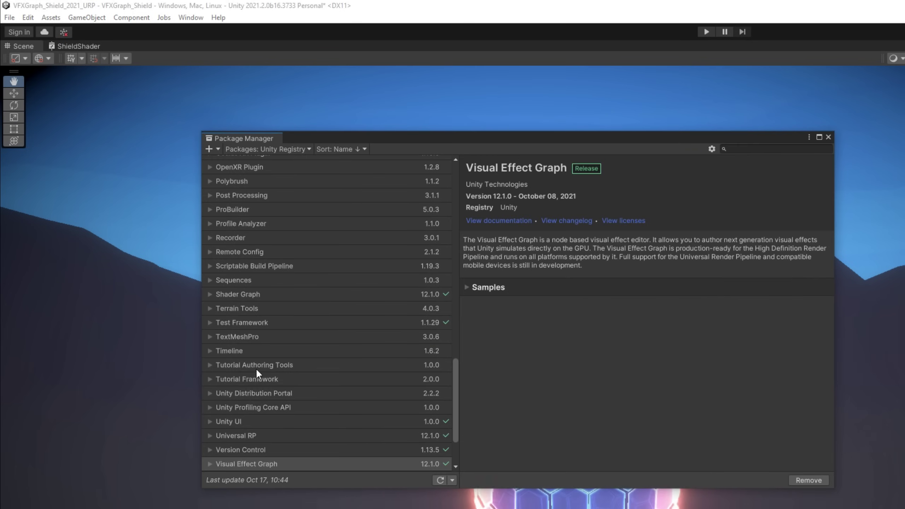
left_click(293, 401)
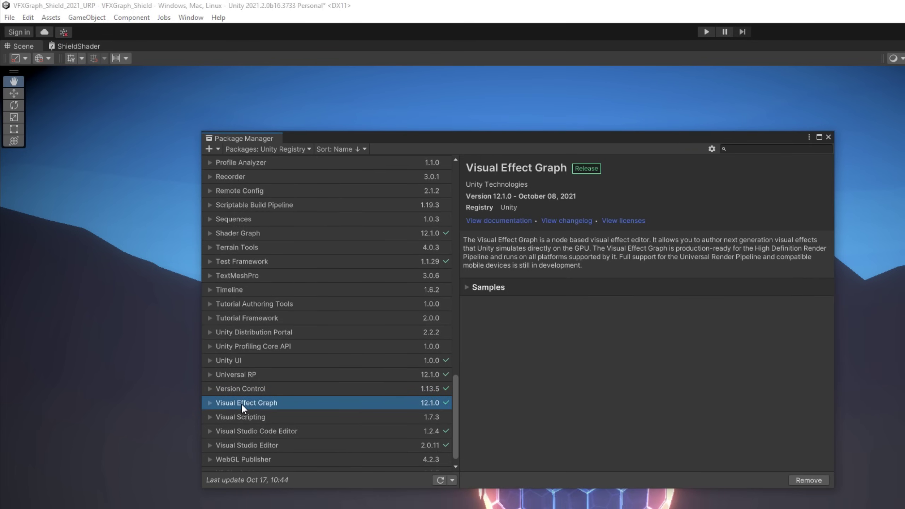
left_click(249, 234)
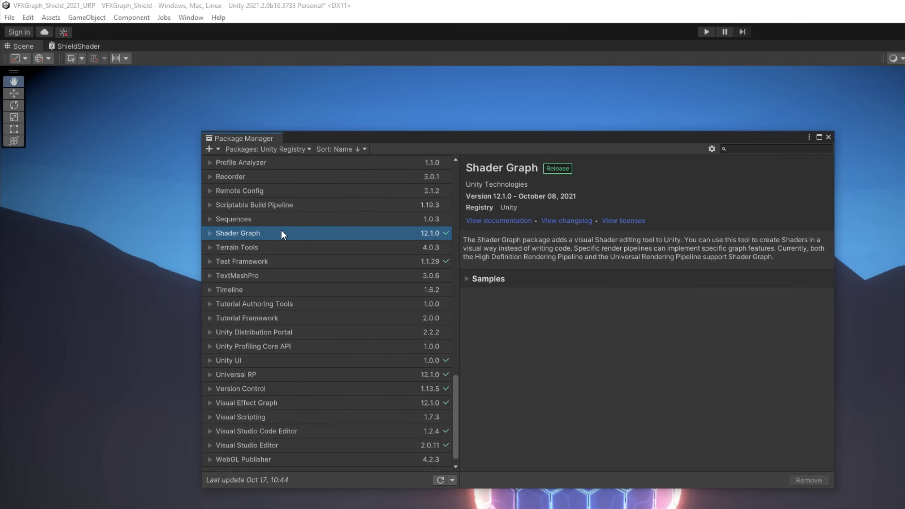
Review the Visual Effects preferences, including the Experimental Operators/Blocks option, and close the preferences
left_click(29, 18)
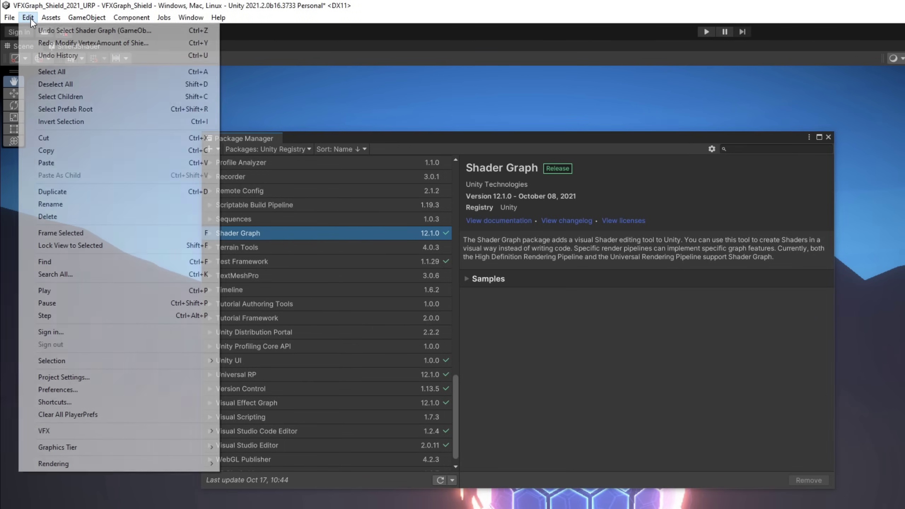
left_click(95, 389)
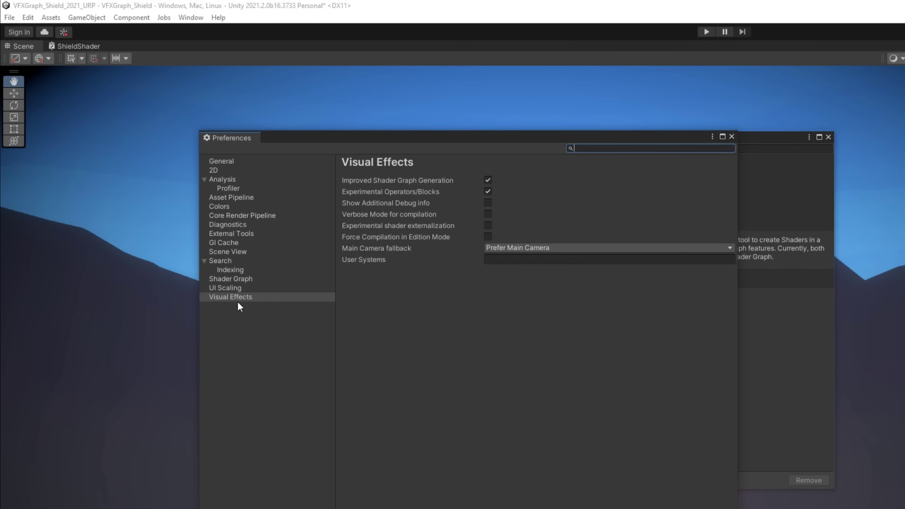
left_click(223, 294)
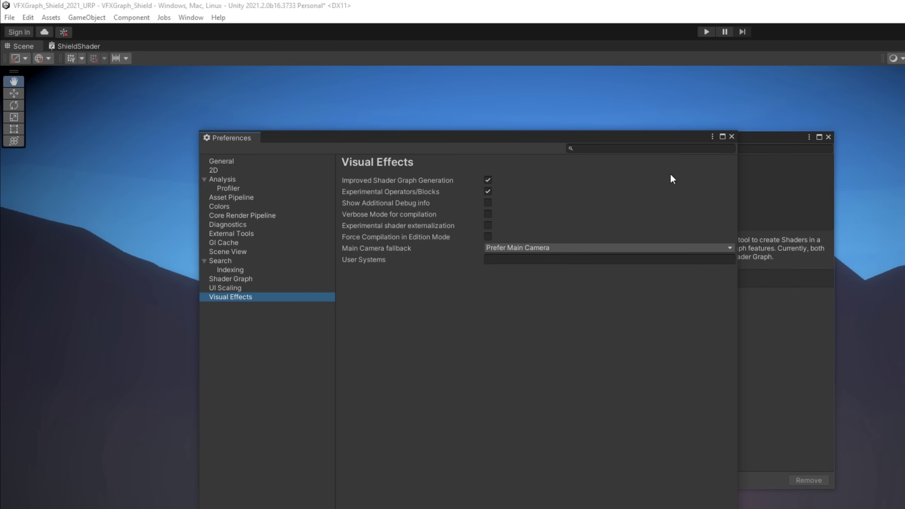
left_click(731, 136)
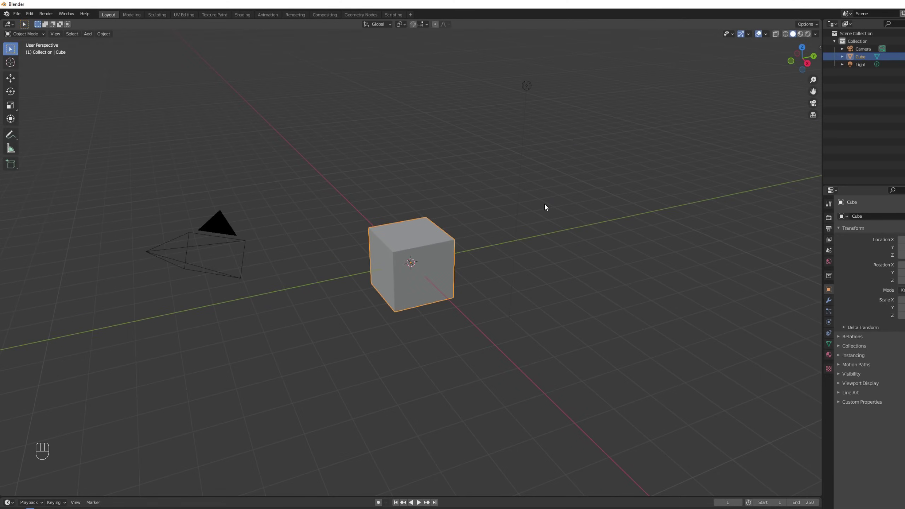
Switch to Blender and delete all default objects from the scene
key("a")
key("a")
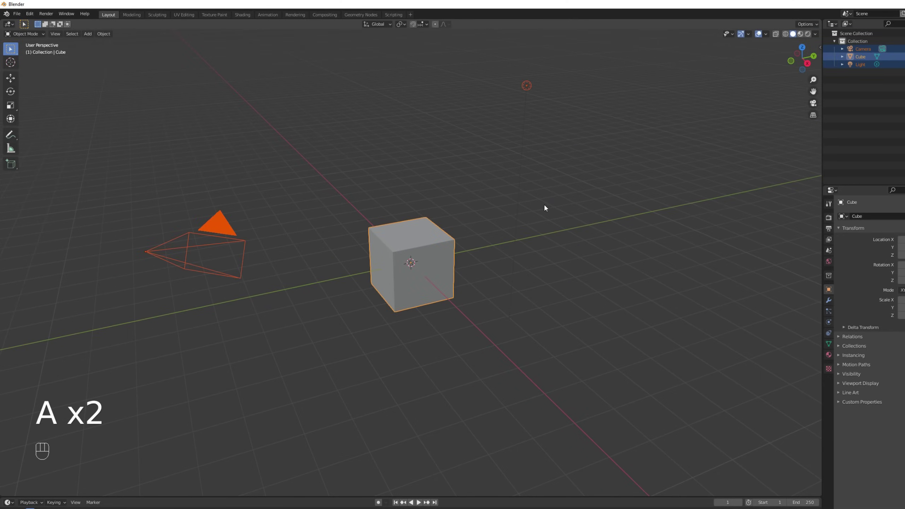
key("Delete")
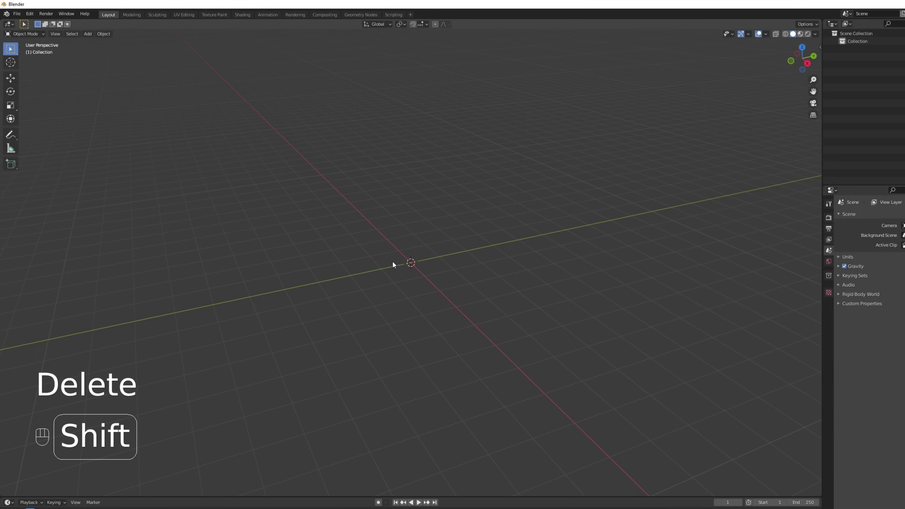
Add an ico sphere at the origin with 3 subdivisions
key("shift+a")
mouse_move(392, 260)
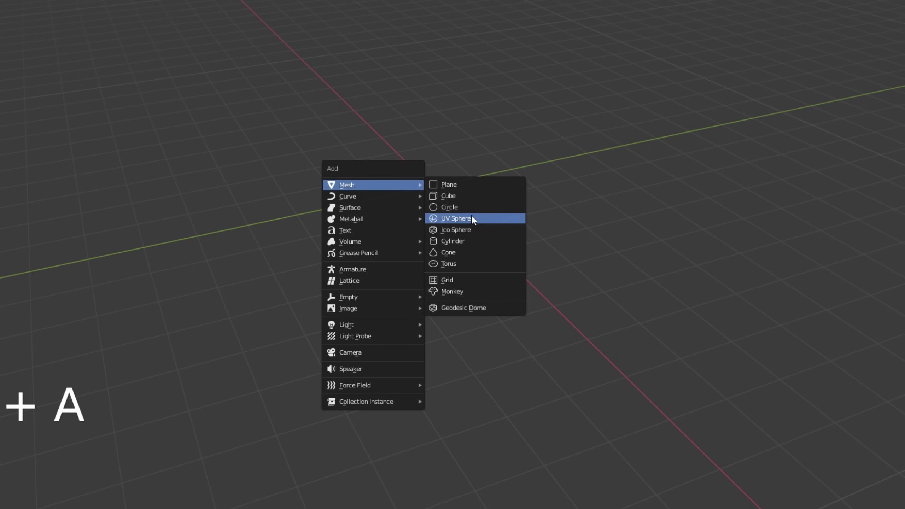
left_click(469, 228)
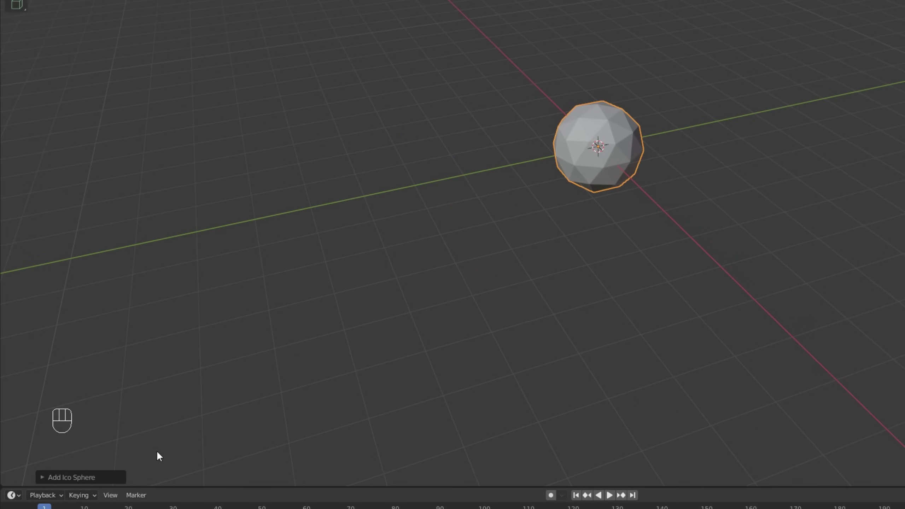
left_click(40, 477)
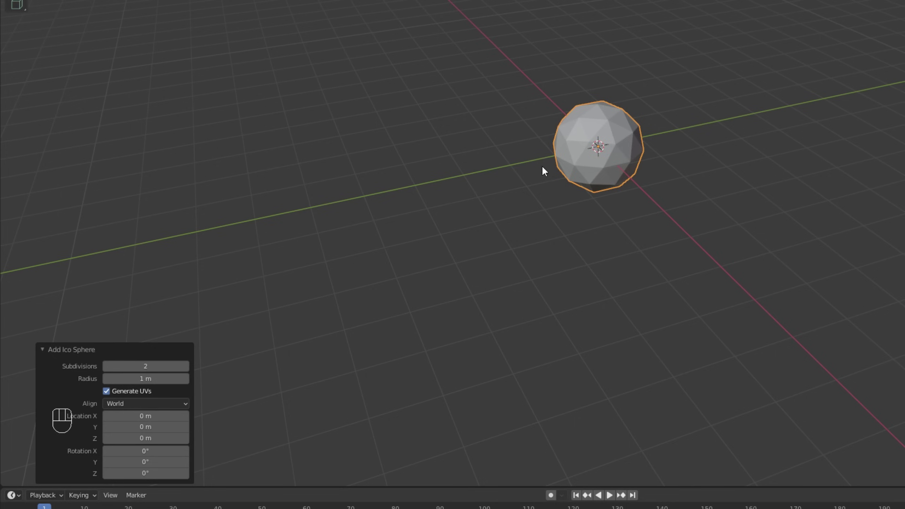
left_click(185, 366)
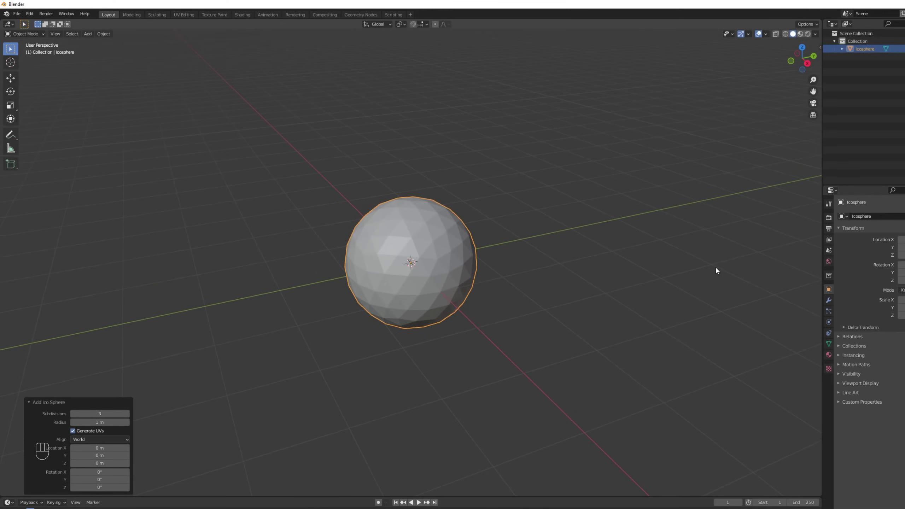
Add a Subdivision Surface modifier to the icosphere and apply it to the mesh
left_click(828, 300)
left_click(866, 216)
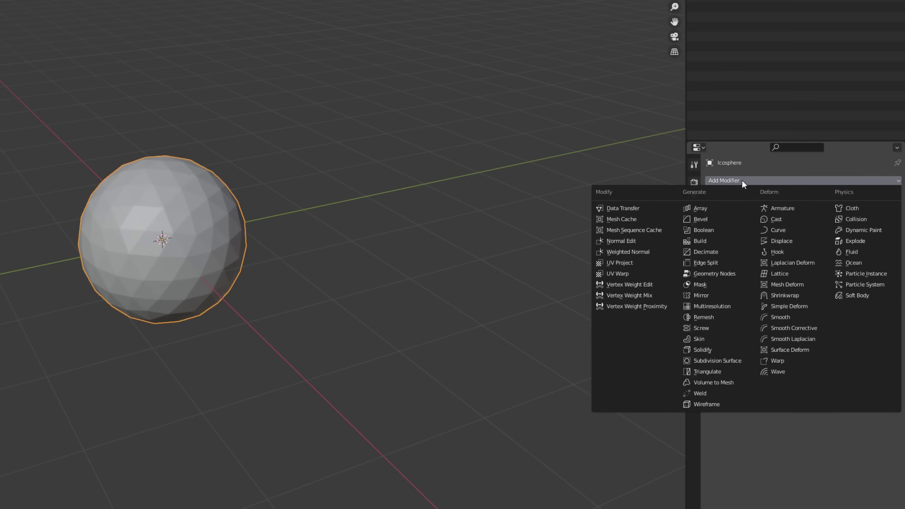
left_click(709, 359)
scroll(218, 202, "up", 3)
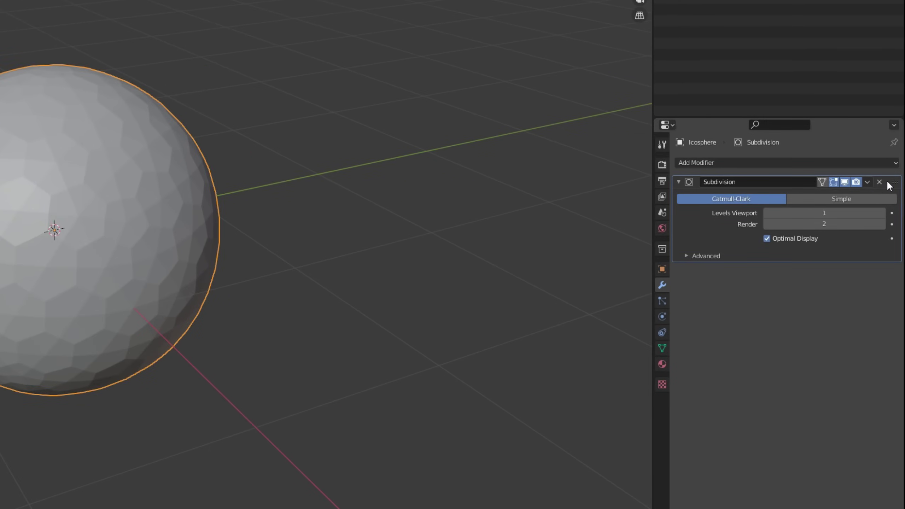
left_click(867, 181)
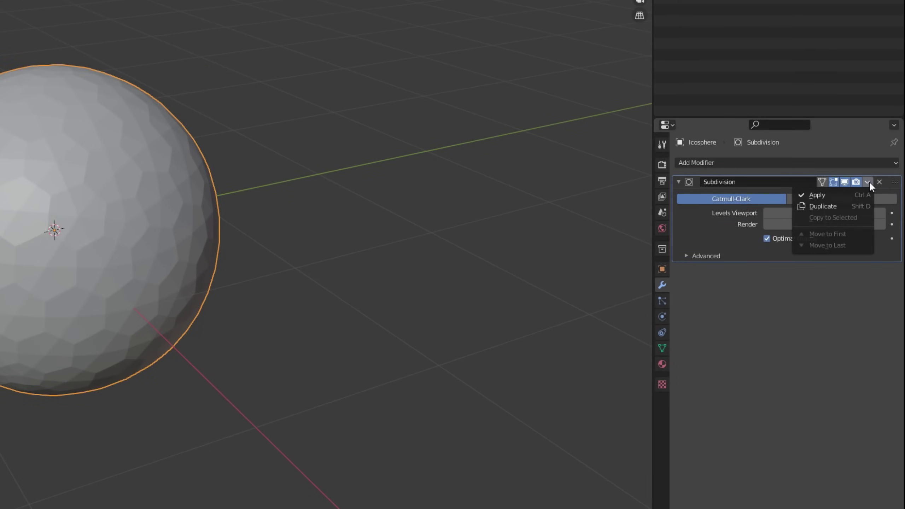
left_click(850, 193)
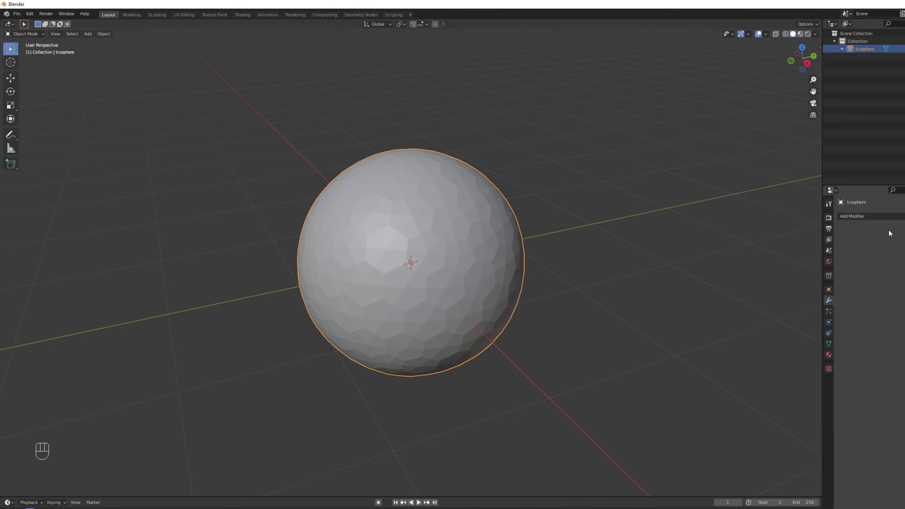
In vertex editing, select one hexagon's centre vertex, select similar vertices by Amount of Connecting Edges, and dissolve them
key("Tab")
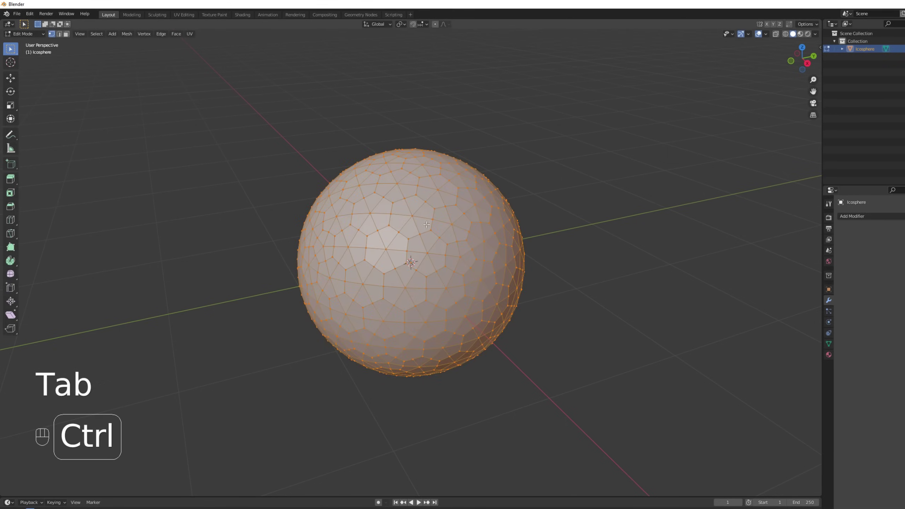
key("ctrl+Tab")
left_click(520, 202)
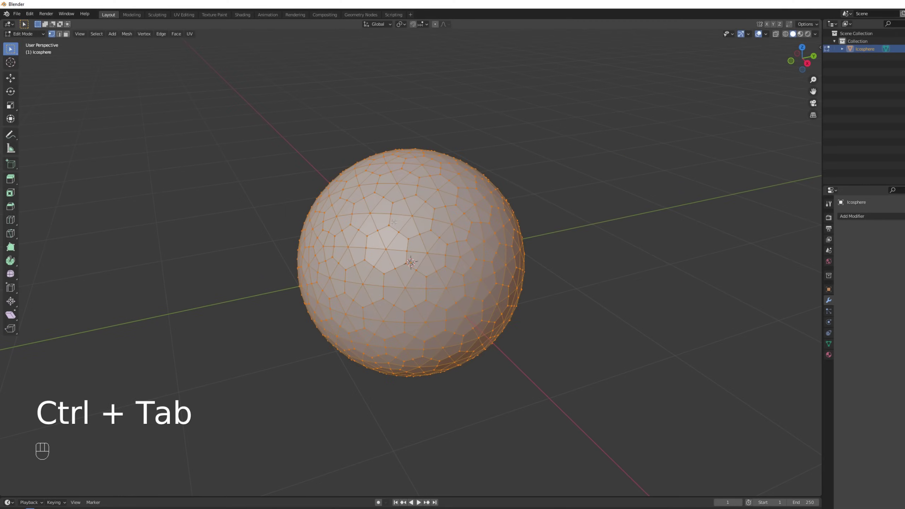
key("a")
scroll(415, 183, "up", 5)
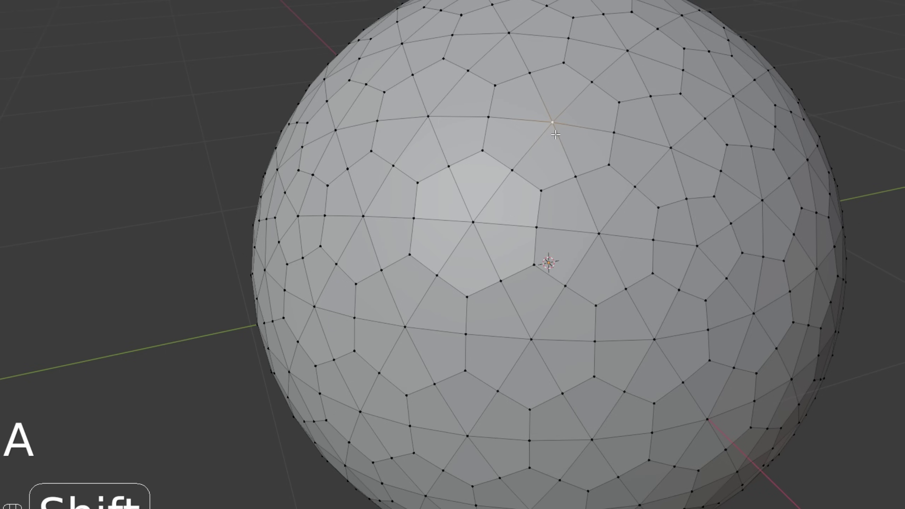
key("shift+g")
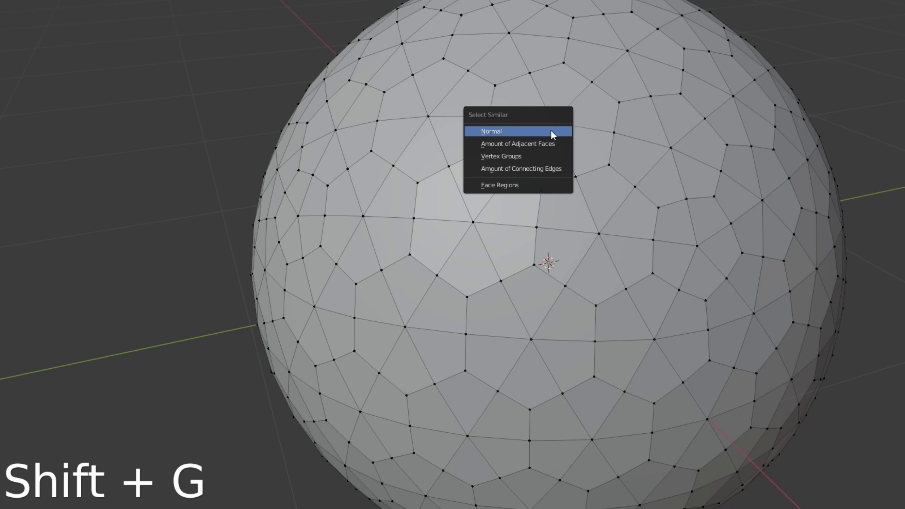
left_click(528, 167)
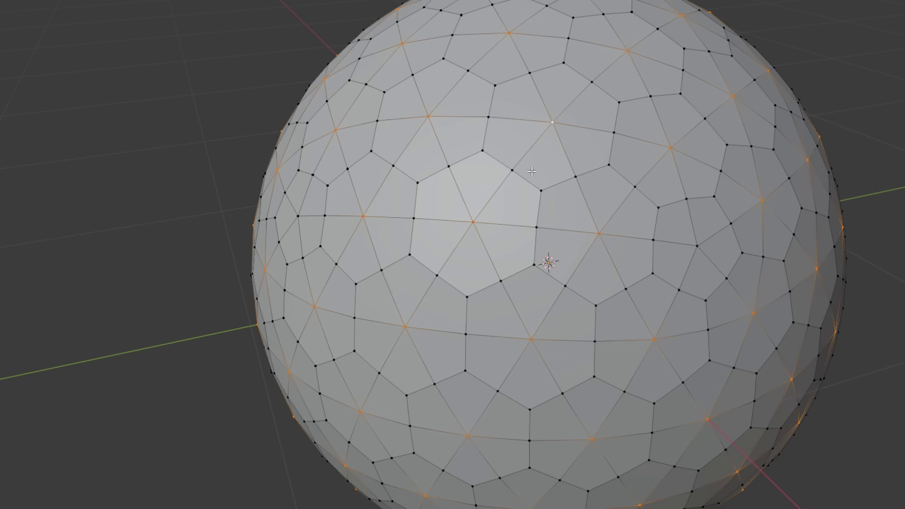
key("Delete")
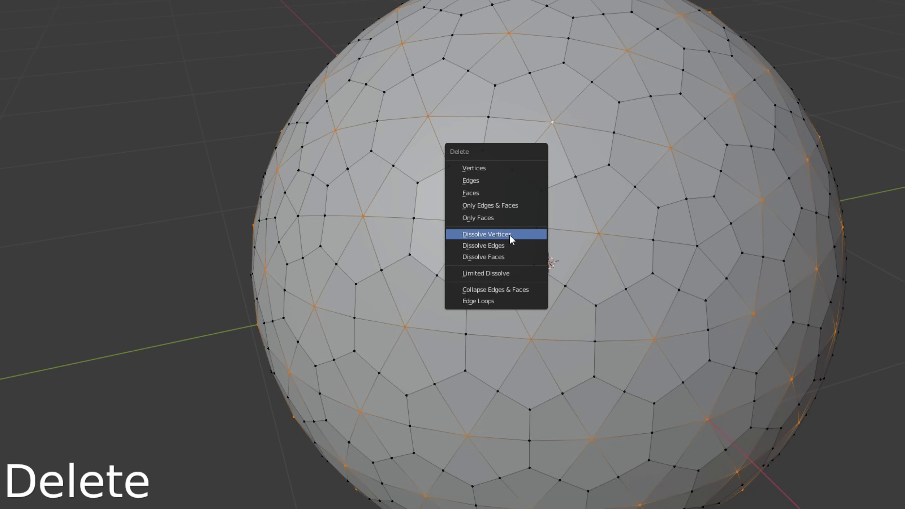
left_click(509, 234)
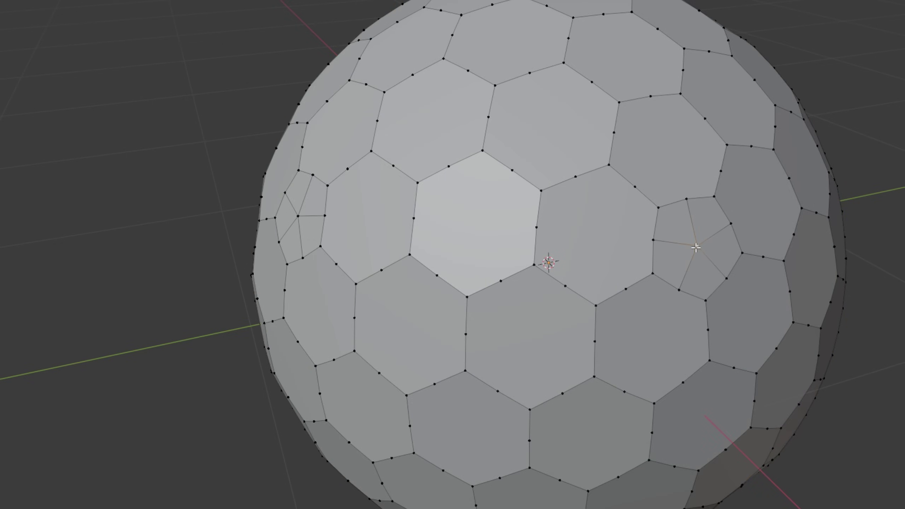
Select all pentagon centre vertices by Amount of Connecting Edges and dissolve them
key("shift+g")
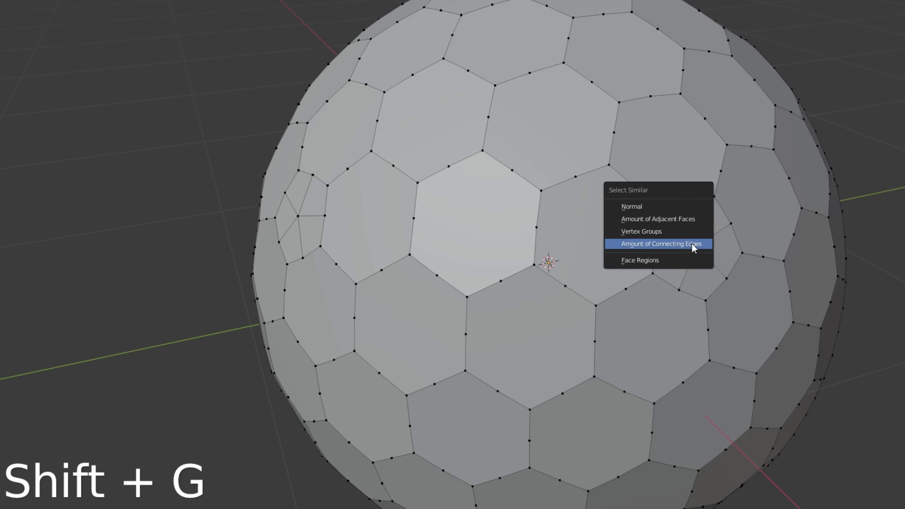
left_click(691, 244)
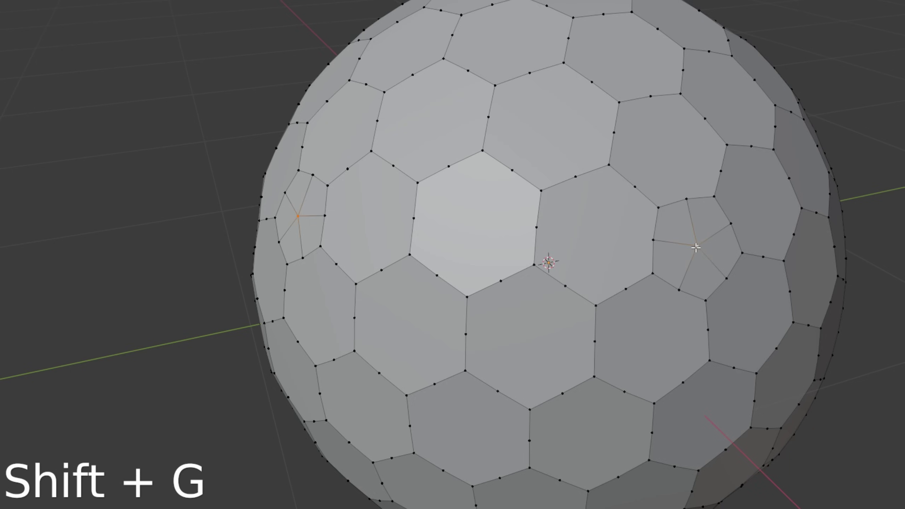
key("Delete")
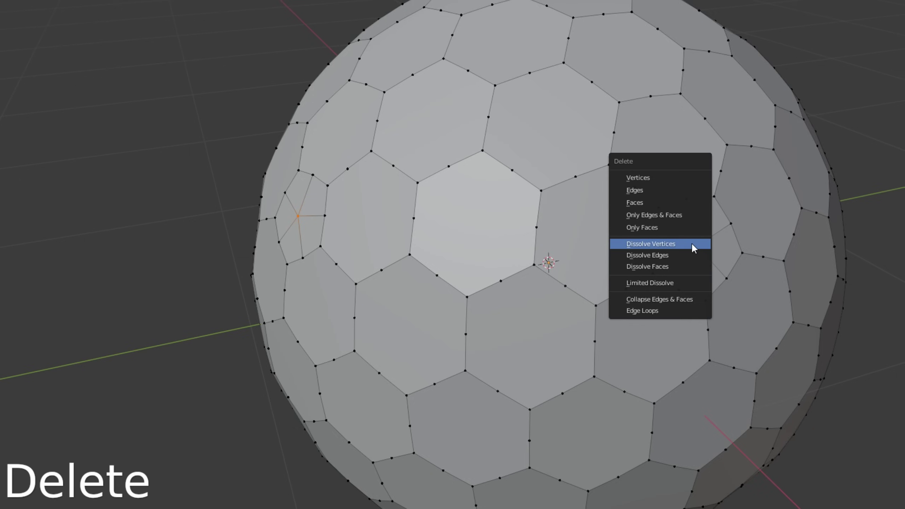
left_click(692, 244)
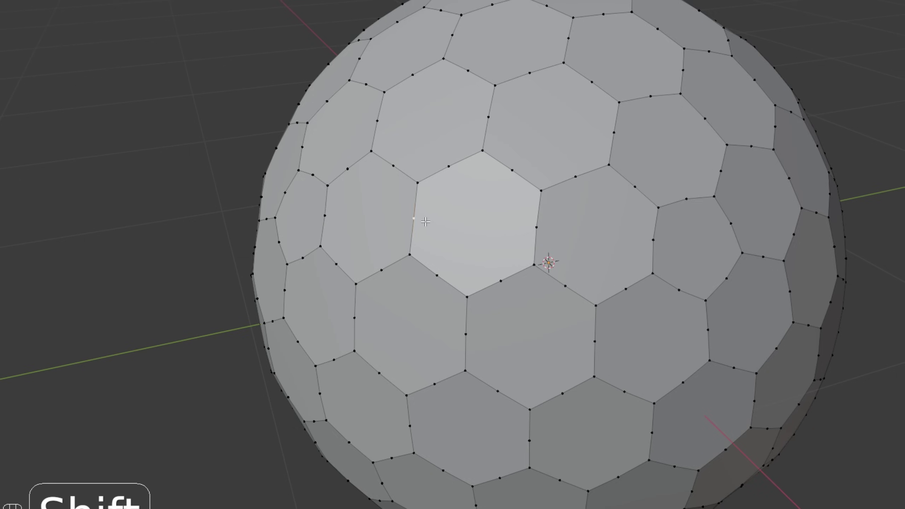
Select all mid-edge vertices by Amount of Connecting Edges, dissolve them, and return to Object Mode
key("shift+g")
left_click(424, 220)
key("Delete")
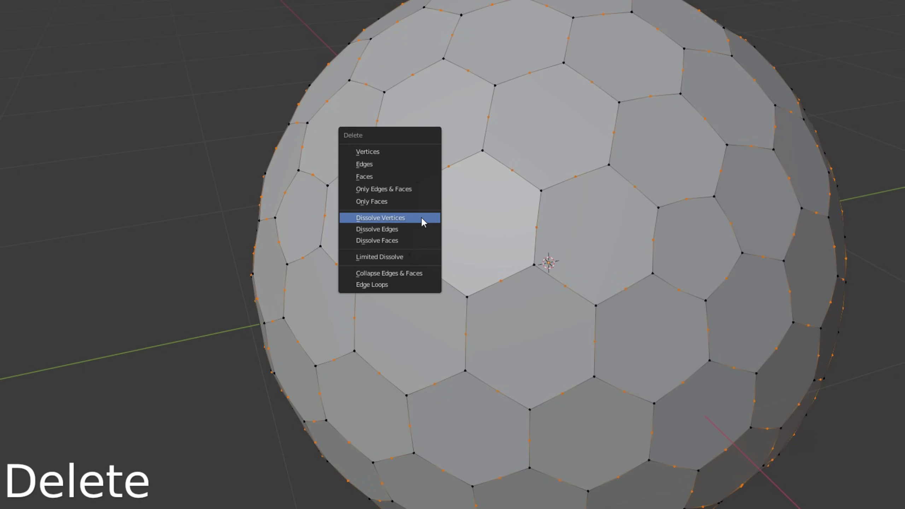
left_click(424, 218)
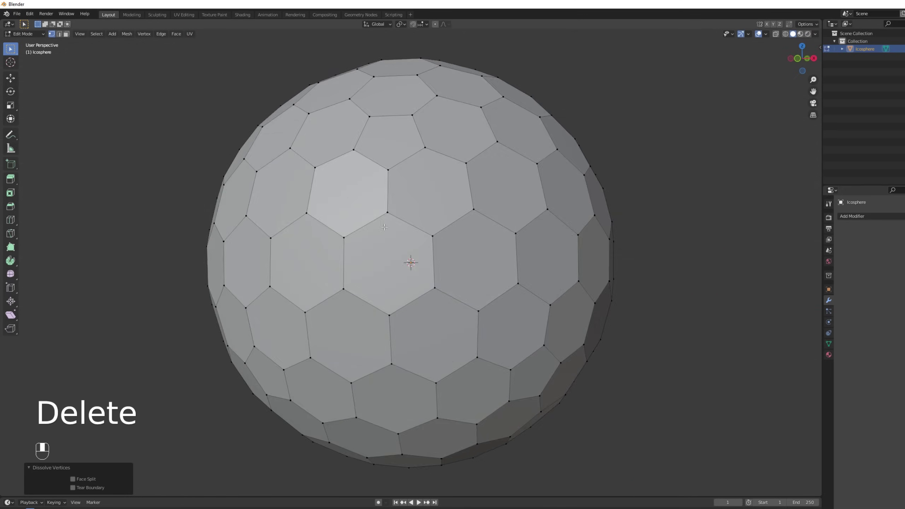
middle_click_drag(384, 227, 342, 253)
scroll(343, 253, "down", 2)
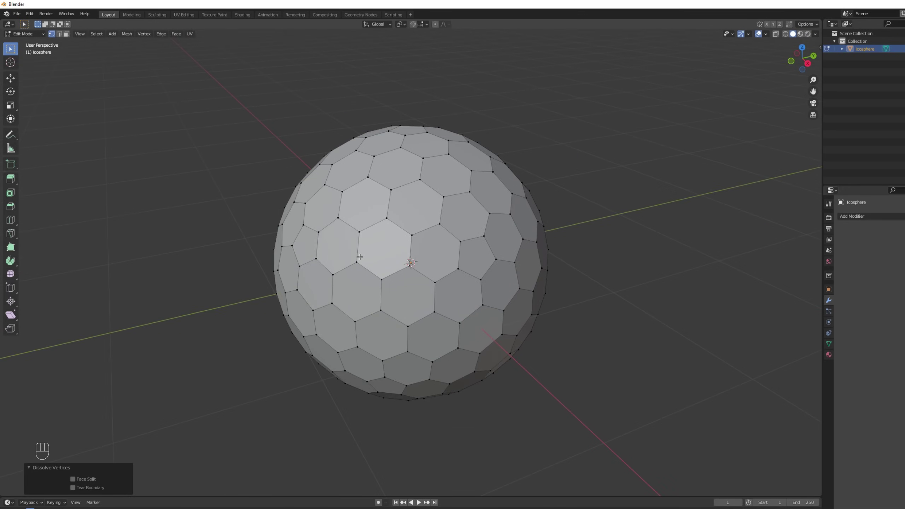
key("Tab")
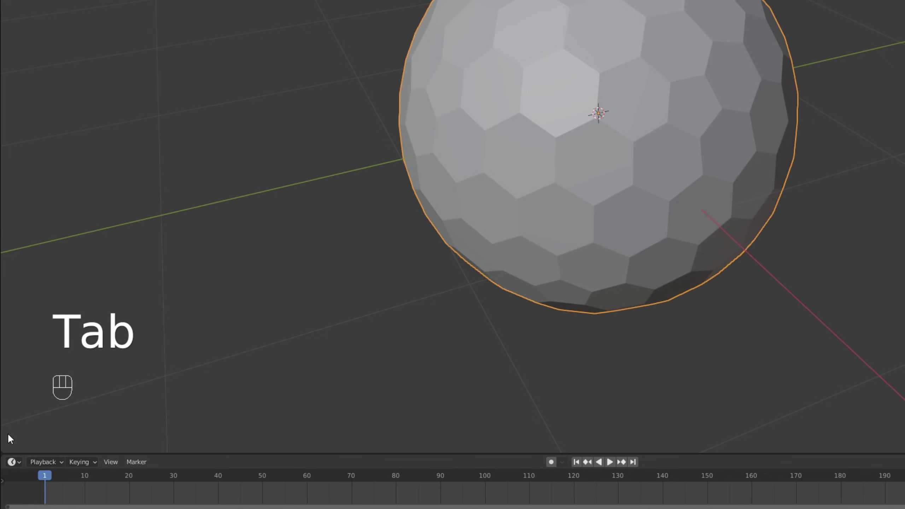
Split the 3D viewport into two side-by-side areas and change the new one to the UV Editor
left_click_drag(9, 453, 467, 389)
left_click(8, 25)
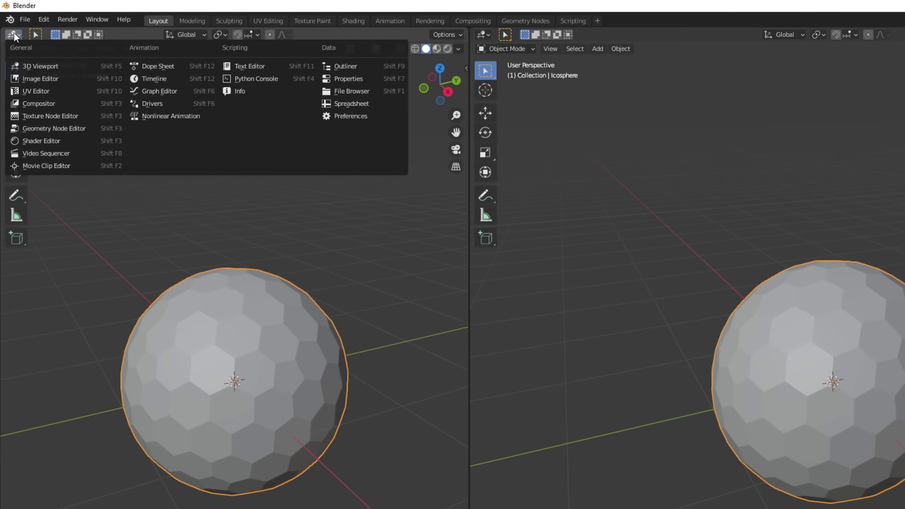
left_click(30, 92)
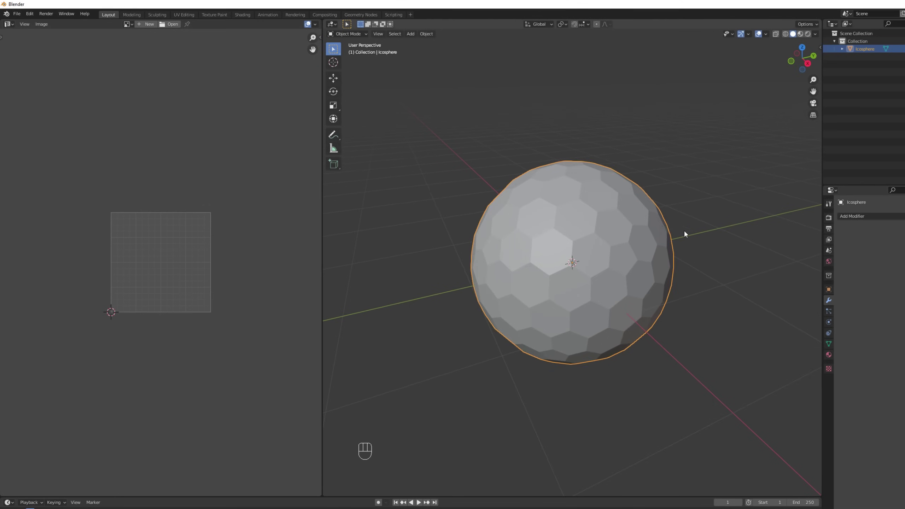
Enter Edit Mode on the icosphere, select the whole mesh, and unwrap it
scroll(595, 223, "up", 1)
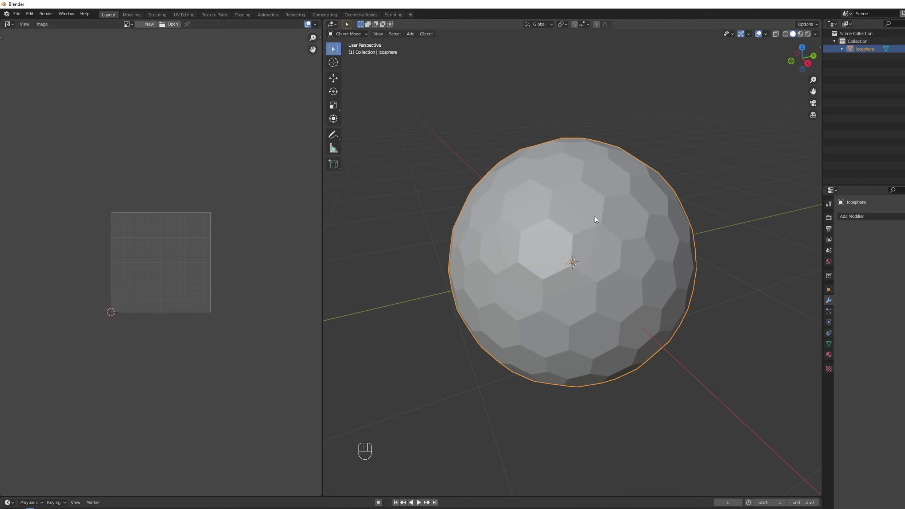
key("Tab")
key("a")
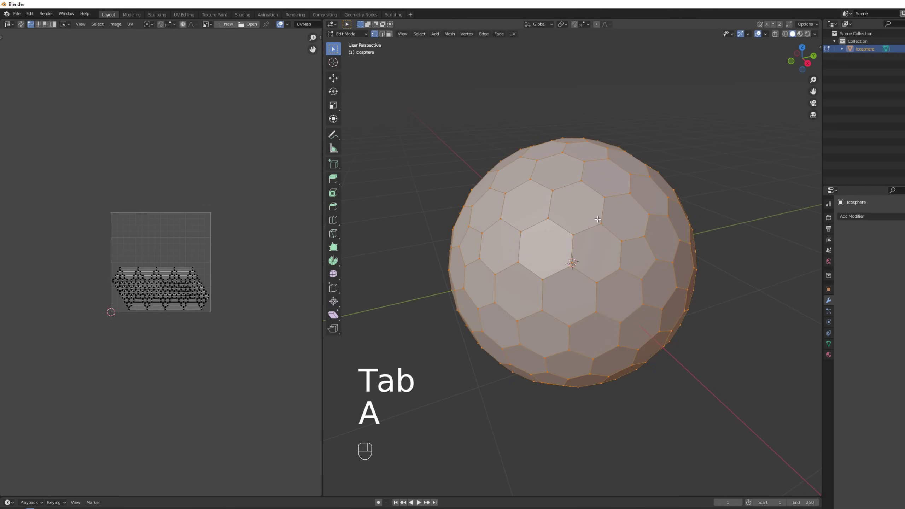
key("u")
left_click(594, 216)
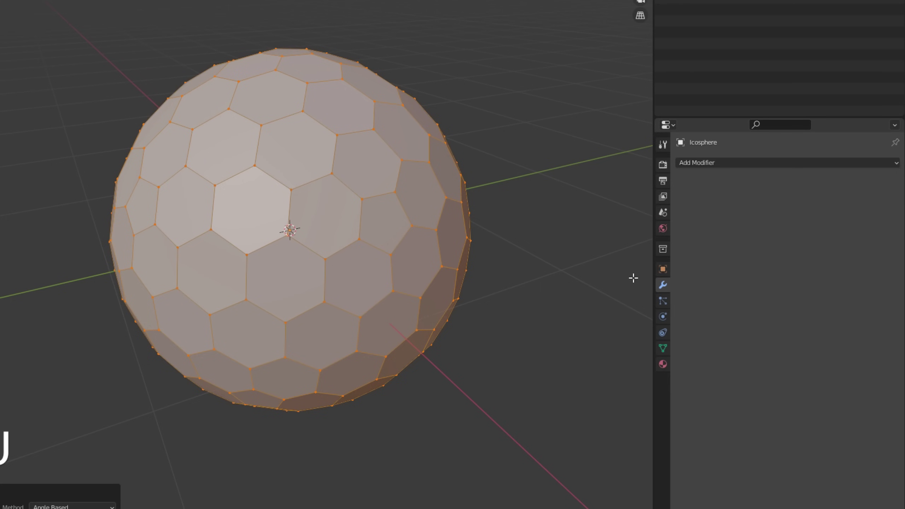
Remove the existing UVMap from the mesh data and unwrap the whole selected mesh again to generate a fresh UV map
left_click(663, 348)
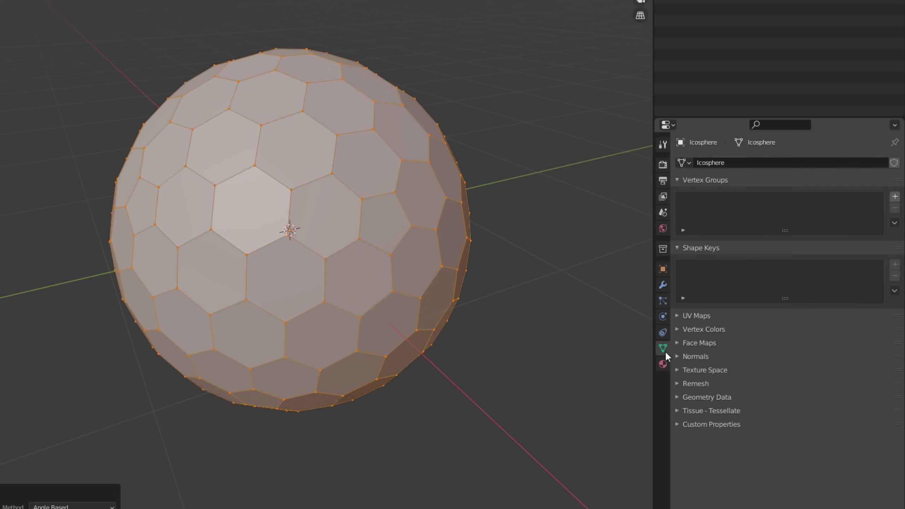
left_click(683, 319)
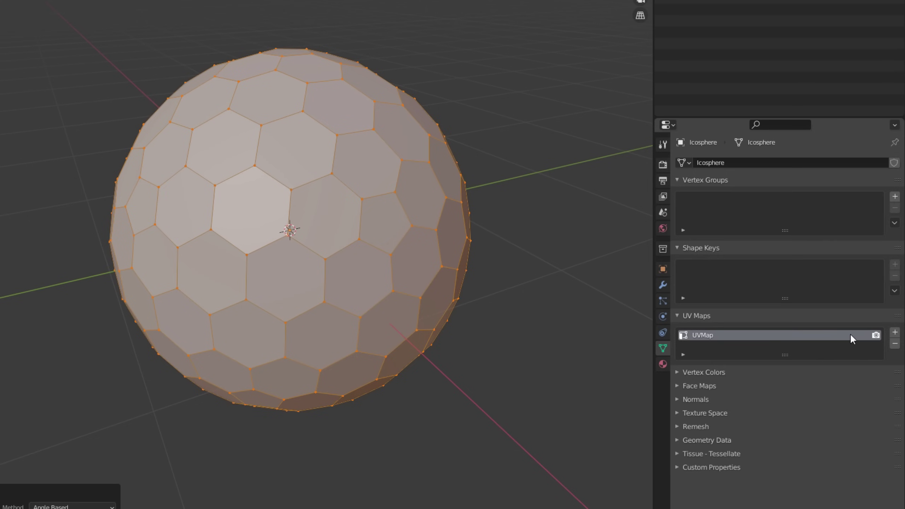
left_click(895, 344)
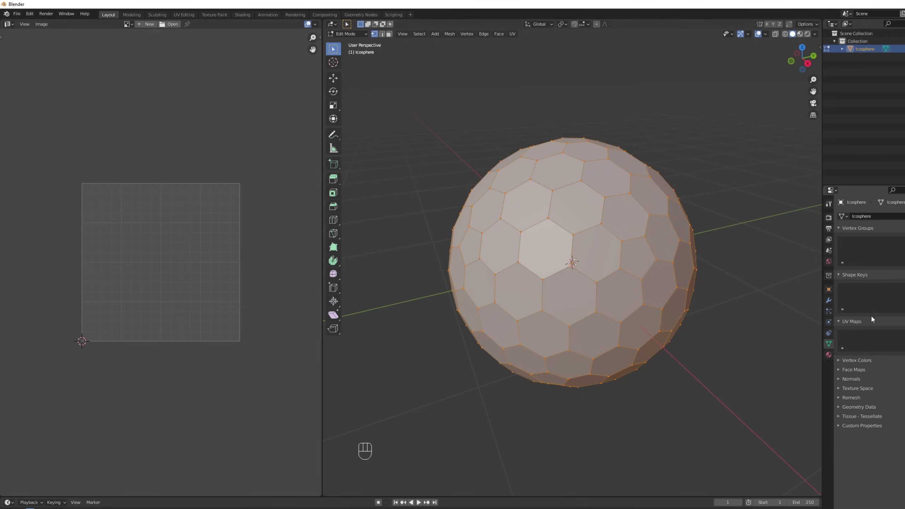
key("u")
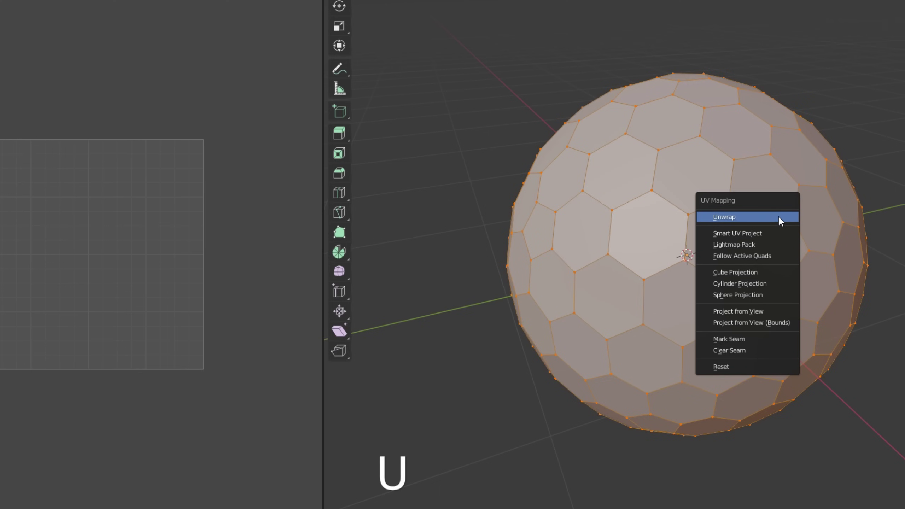
left_click(634, 237)
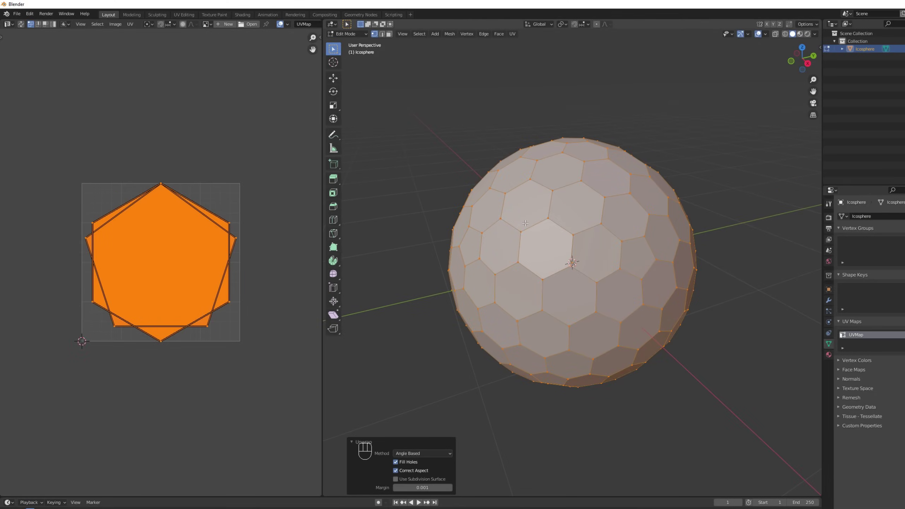
Clear the selection, switch to face selection, pick one pentagon, and select all similar faces by Area
key("a")
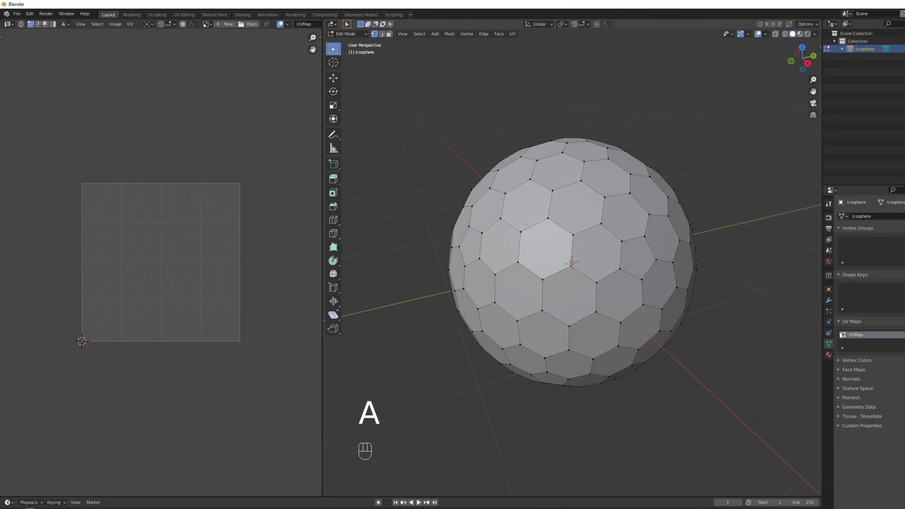
key("ctrl")
key("ctrl+Tab")
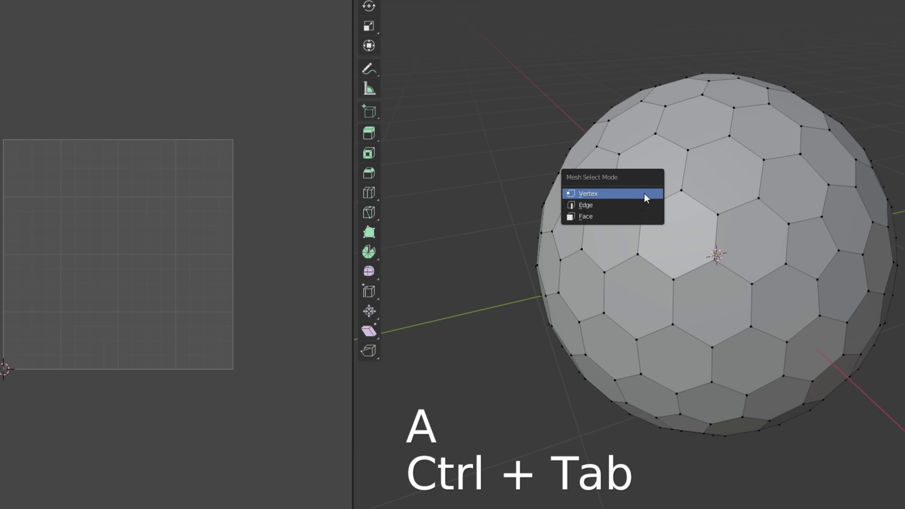
left_click(609, 212)
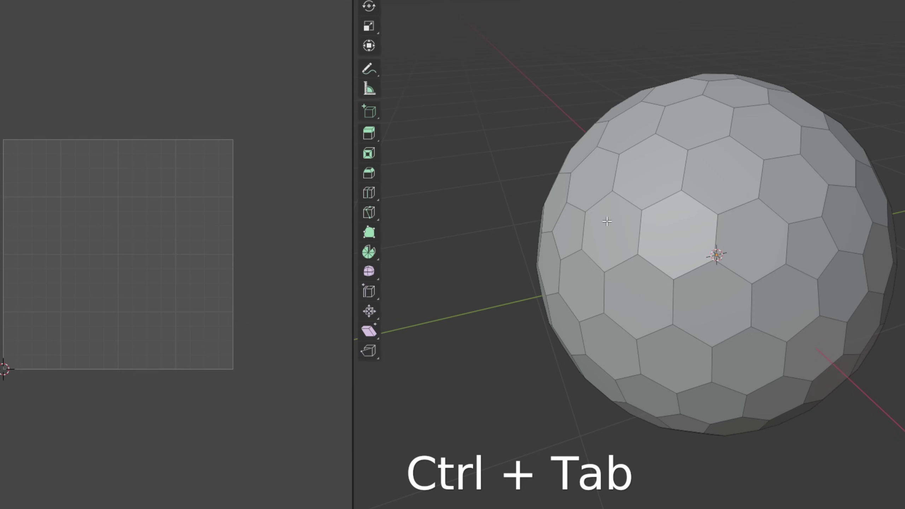
left_click(567, 234)
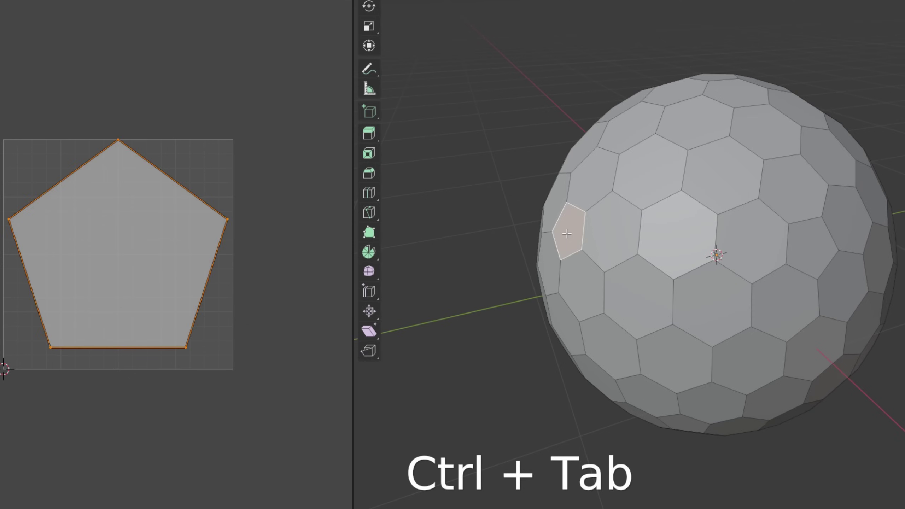
middle_click_drag(587, 231, 640, 229)
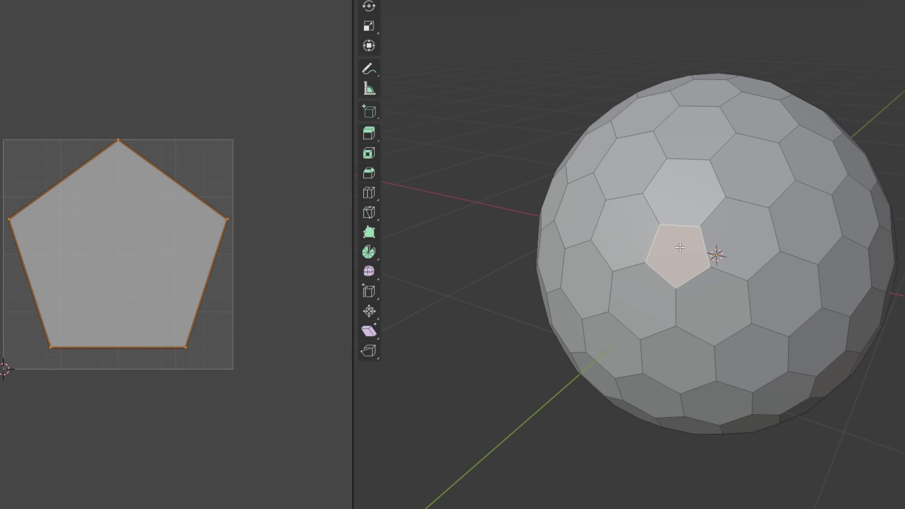
key("shift+g")
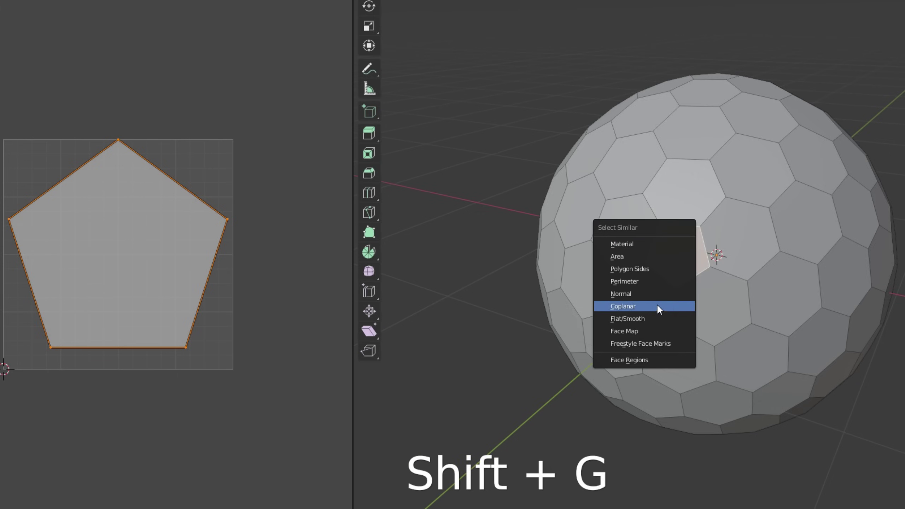
left_click(647, 255)
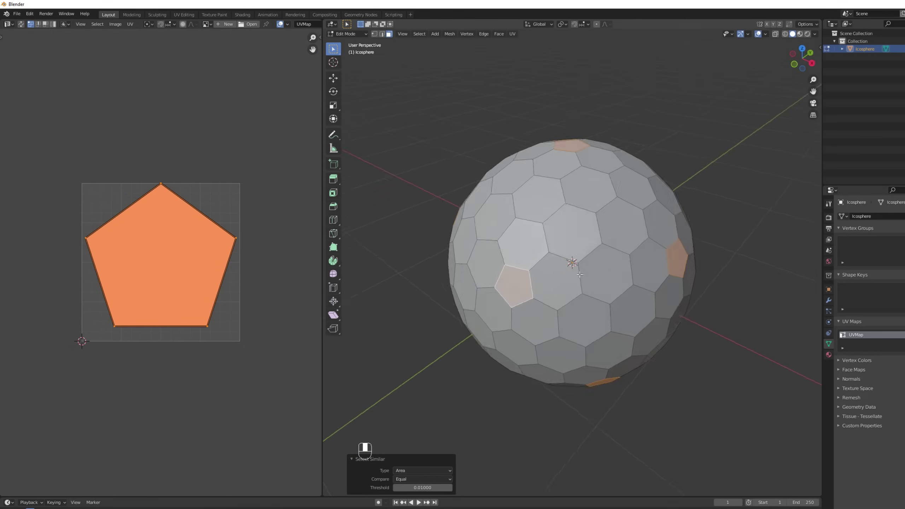
Move the selected pentagon UVs up and to the right, clear of the UV square and the hexagon UVs
middle_click_drag(579, 274, 627, 278)
key("g")
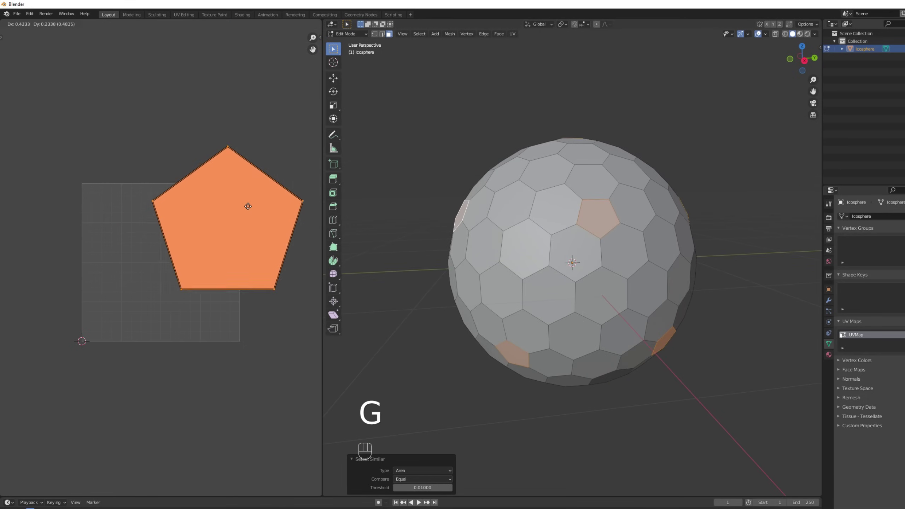
left_click(311, 110)
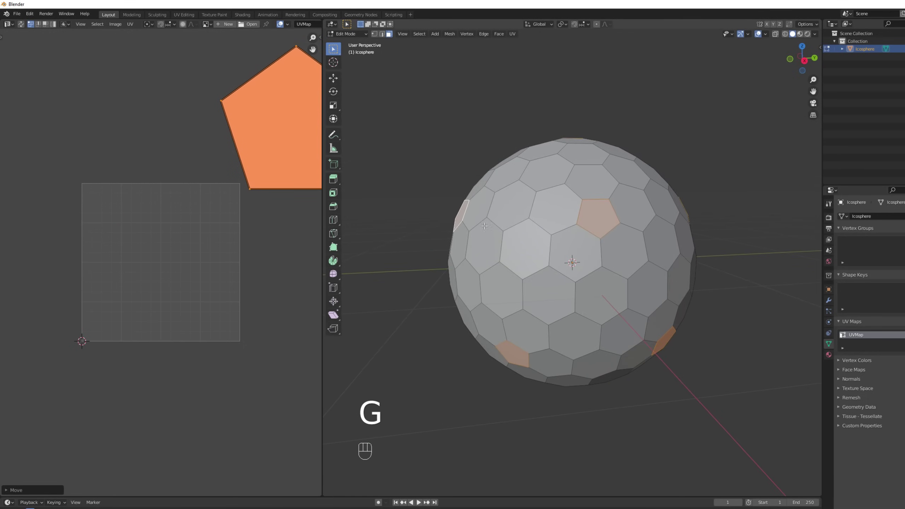
Select the whole mesh to show all its UVs and enable UV Sync Selection in the UV Editor
key("a")
key("a")
middle_click_drag(207, 268, 214, 270)
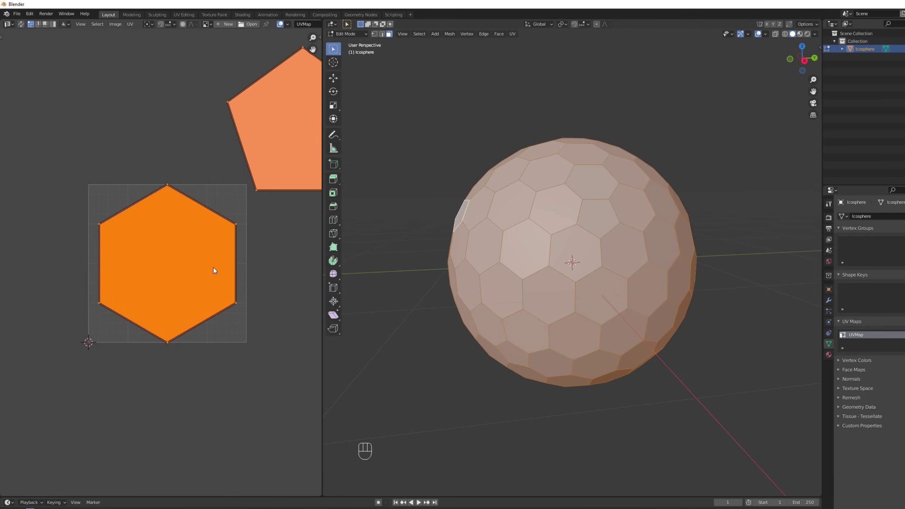
left_click(20, 25)
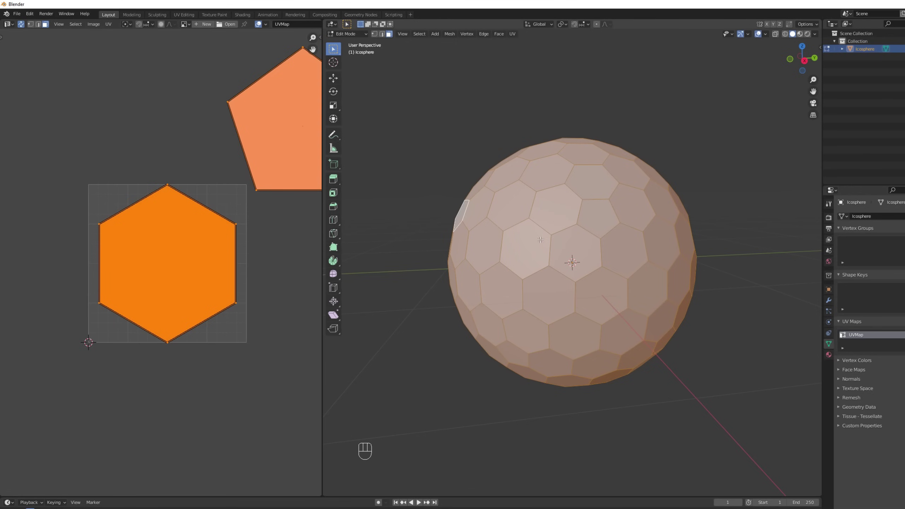
Box-select the stacked hexagon UVs, scale them down, and place them in the upper-left corner of the UV square
left_click(378, 370)
key("a")
key("b")
left_click_drag(247, 371, 87, 181)
key("g")
left_click(168, 155)
key("s")
left_click(159, 179)
key("g")
left_click(157, 198)
middle_click_drag(263, 190, 210, 184)
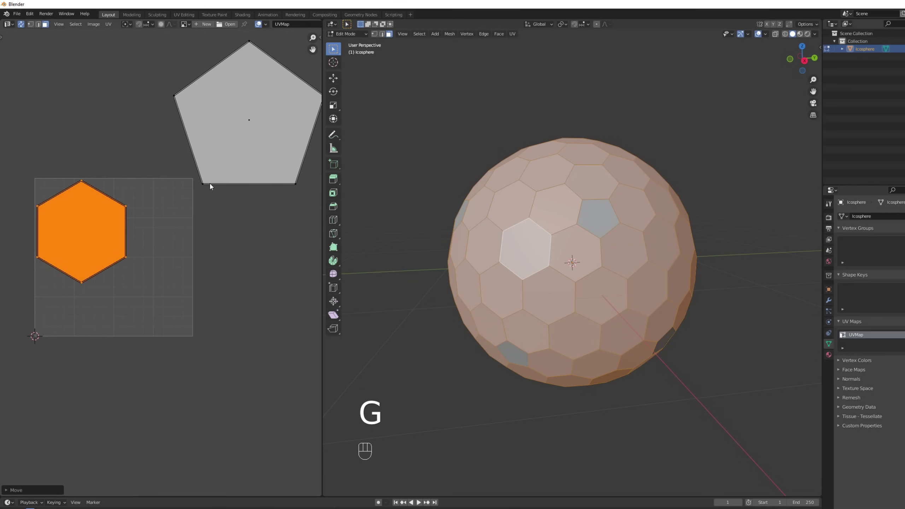
Box-select the stacked pentagon UVs, scale them down, and fit them in the UV square's lower-right corner without overlapping the hexagon
key("a")
key("b")
left_click_drag(312, 217, 108, 69)
key("g")
left_click(241, 282)
key("s")
left_click(199, 293)
scroll(161, 301, "up", 2)
key("g")
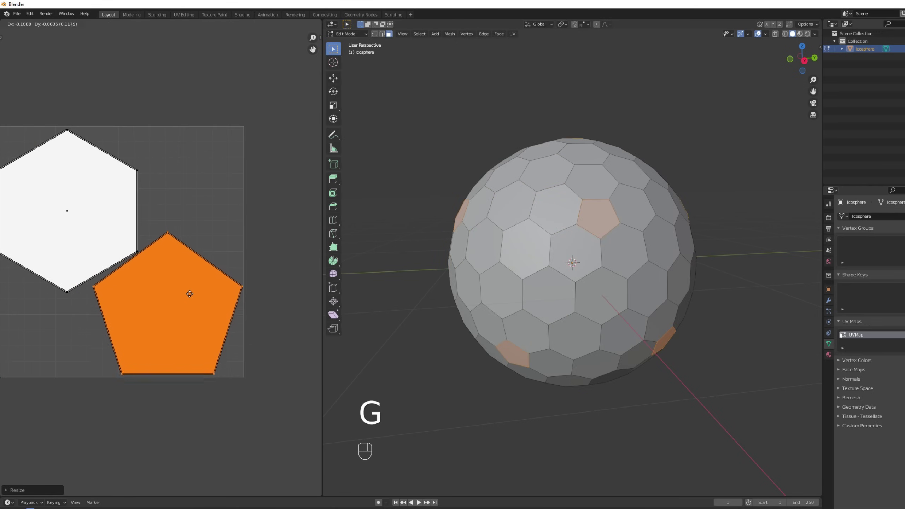
left_click(190, 294)
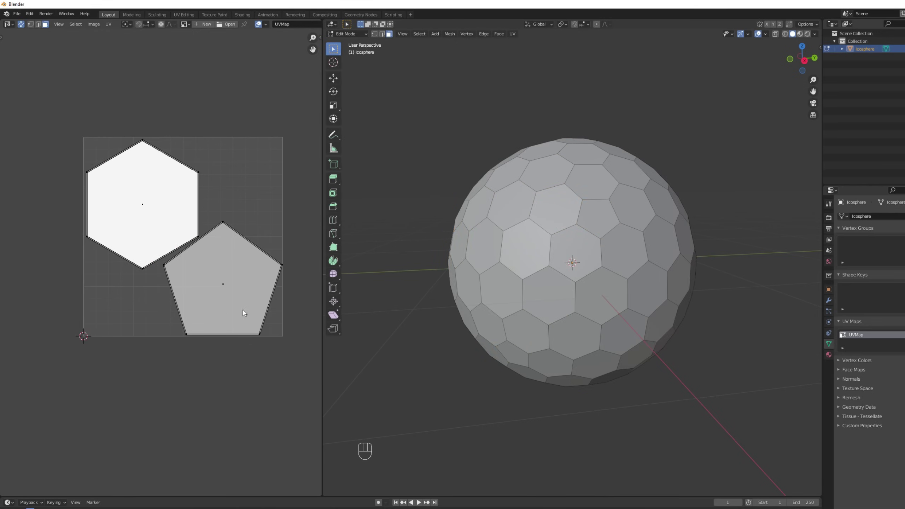
Return to Object Mode and save the file as Shield01.blend in the VFXGraph_Shield_URP project's Models folder
key("Tab")
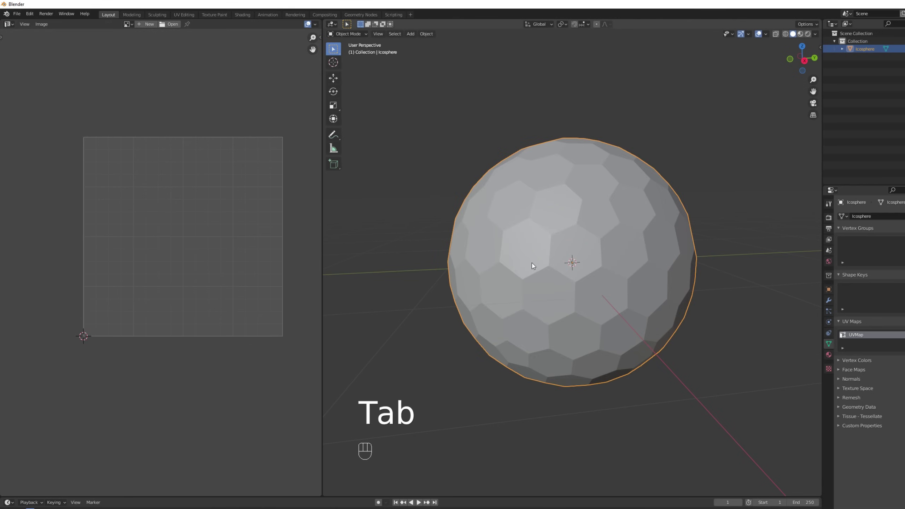
key("ctrl+s")
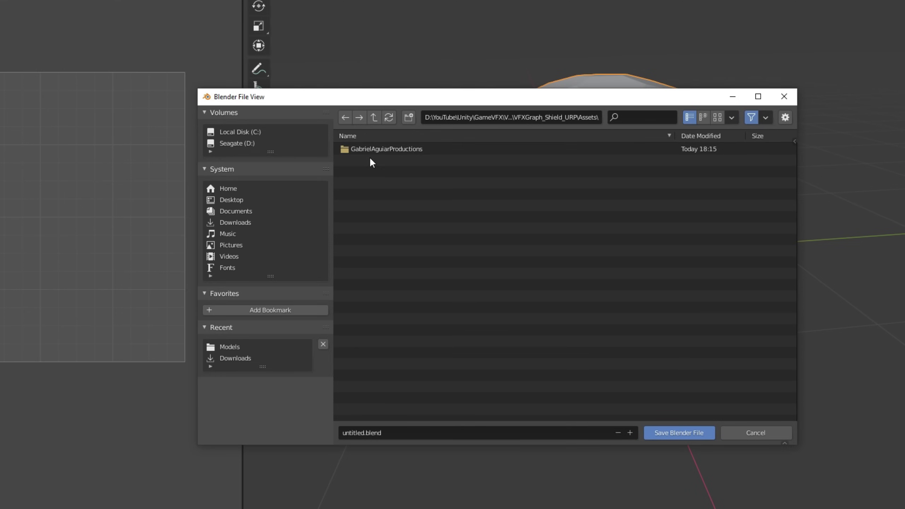
double_click(380, 146)
double_click(361, 158)
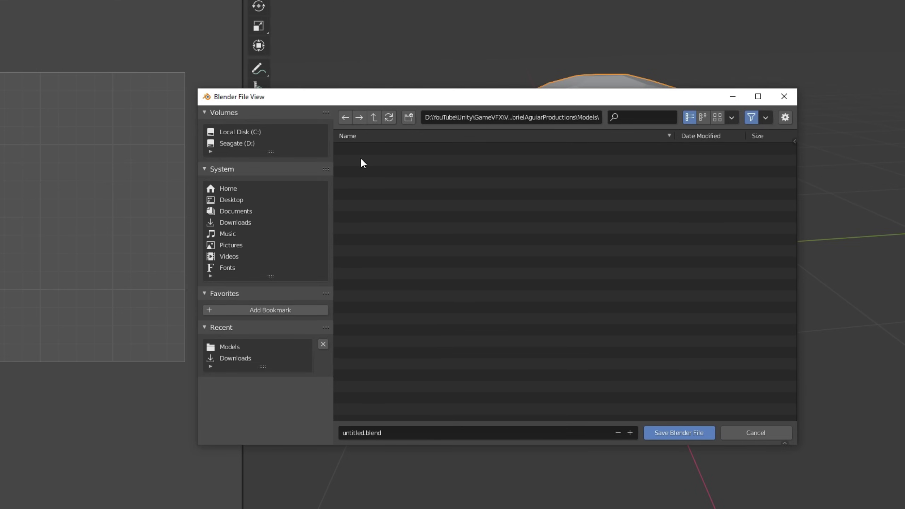
left_click(396, 432)
type("Shield")
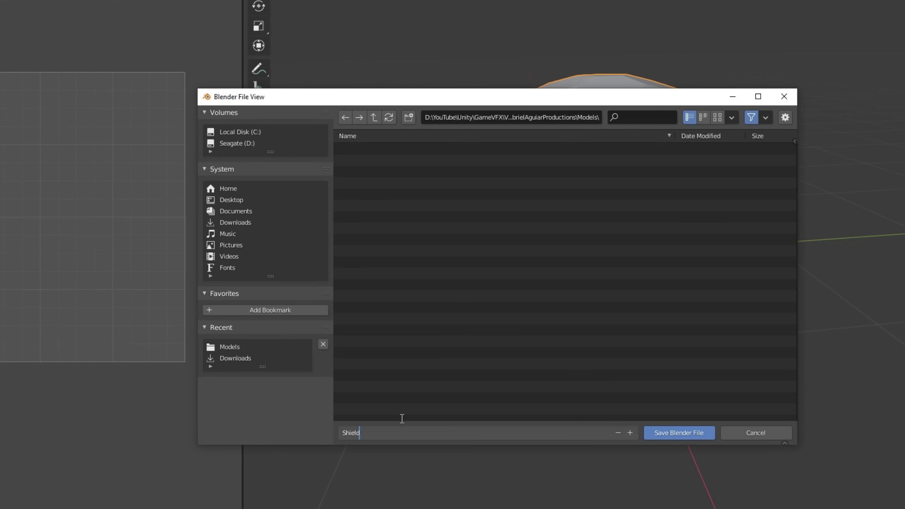
type("01")
key("Return")
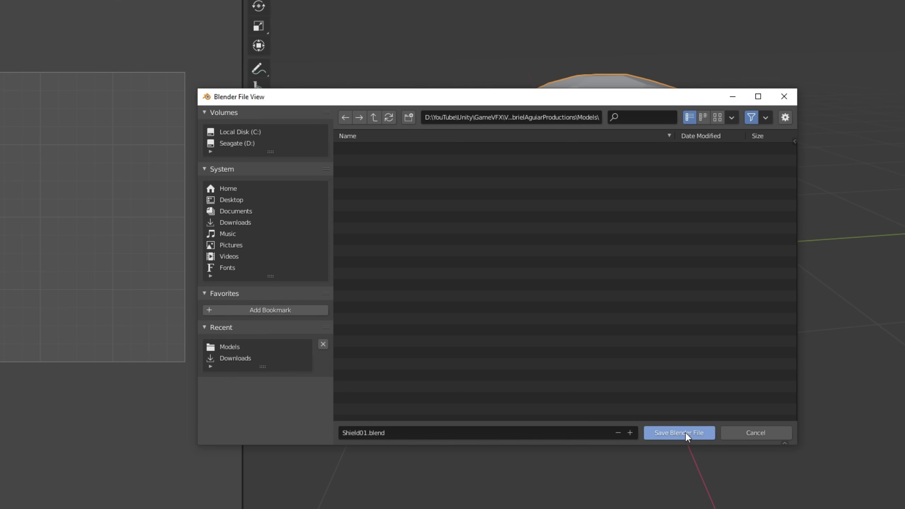
left_click(685, 432)
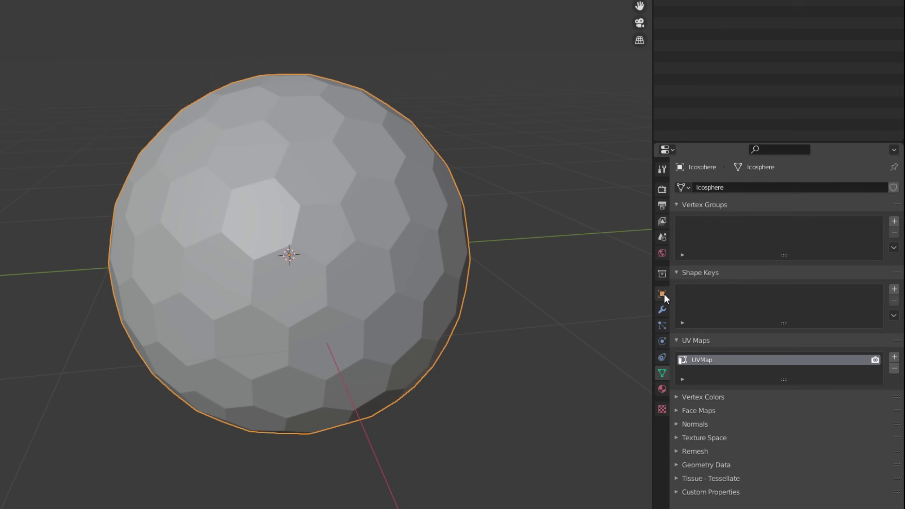
Rename the icosphere object to Shield01 in its object properties
left_click(827, 289)
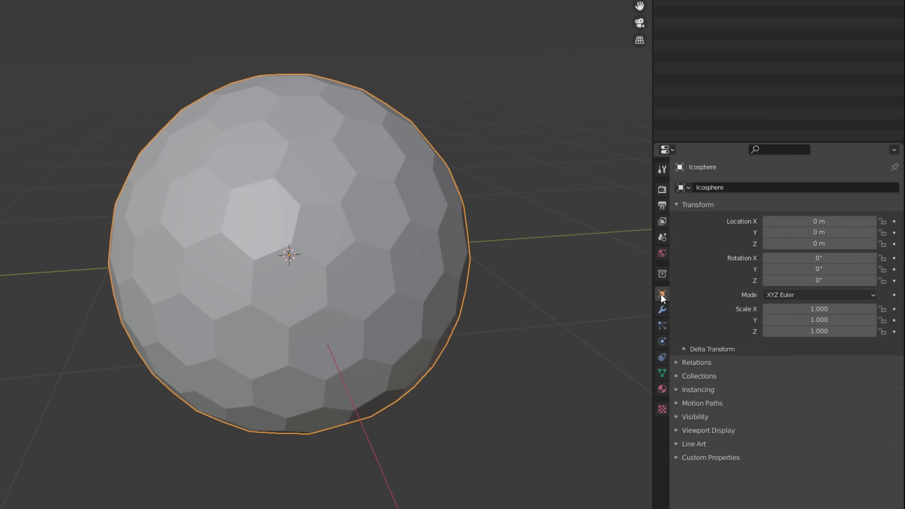
left_click(731, 189)
type("Shield01")
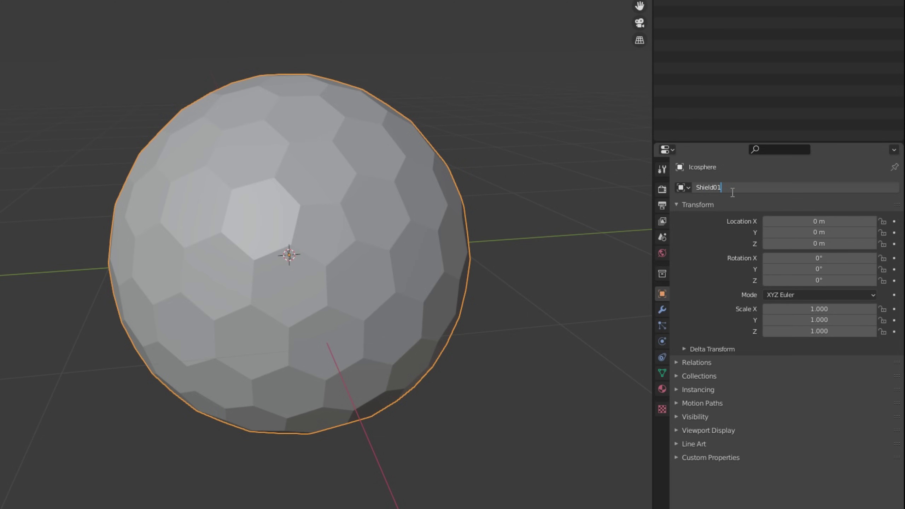
key("Return")
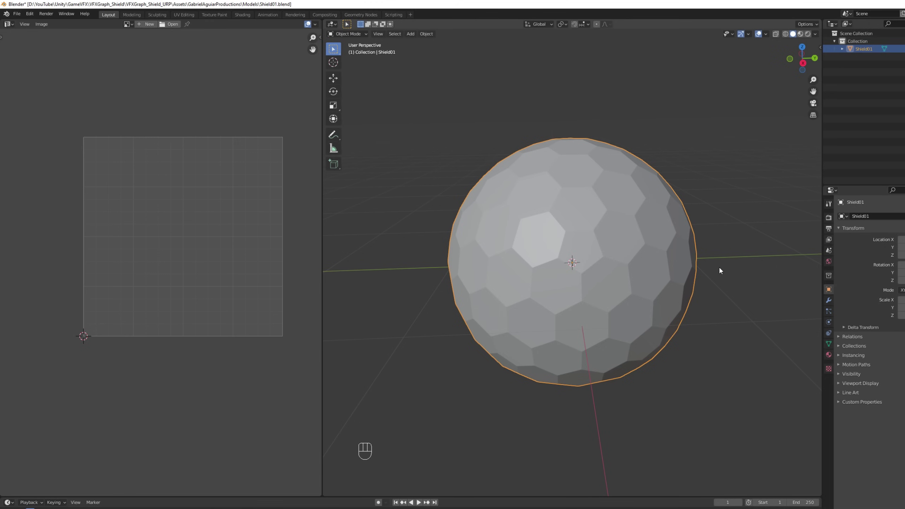
In Edit Mode, select all faces of Shield01 and split them with Faces by Edges
key("Tab")
key("a")
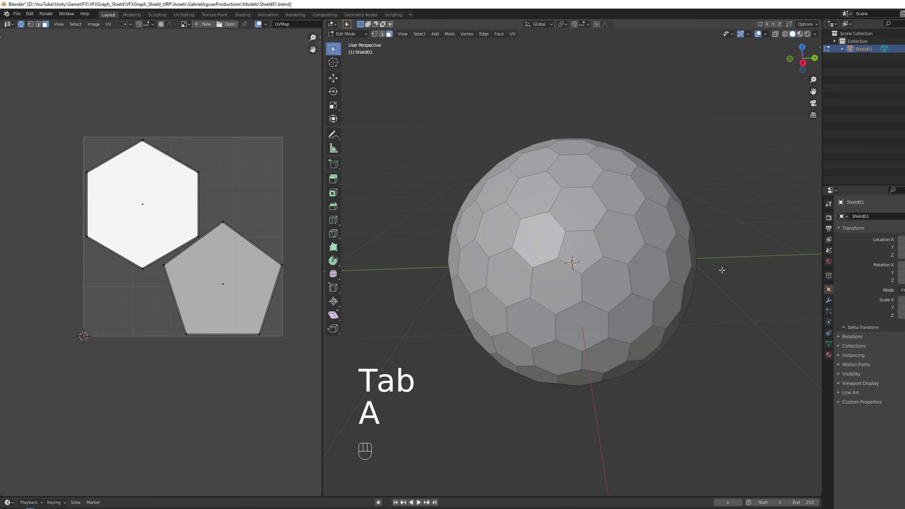
key("a")
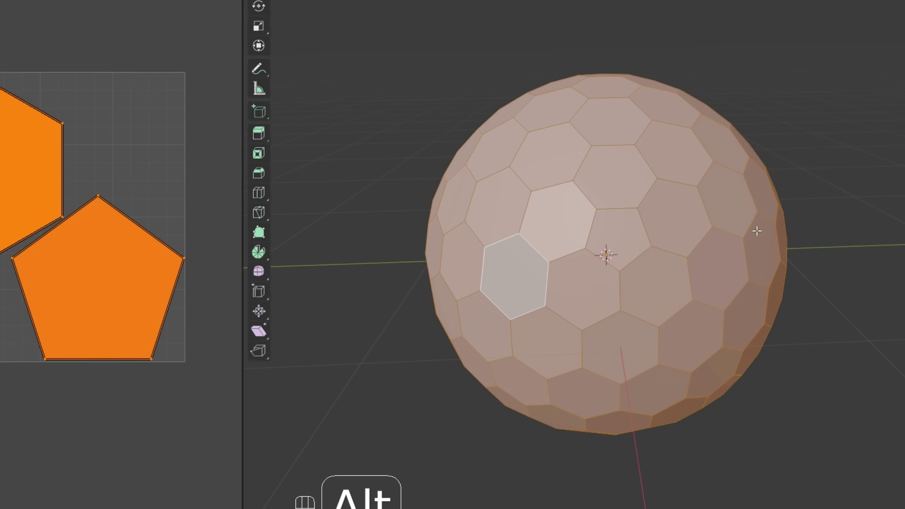
key("alt+m")
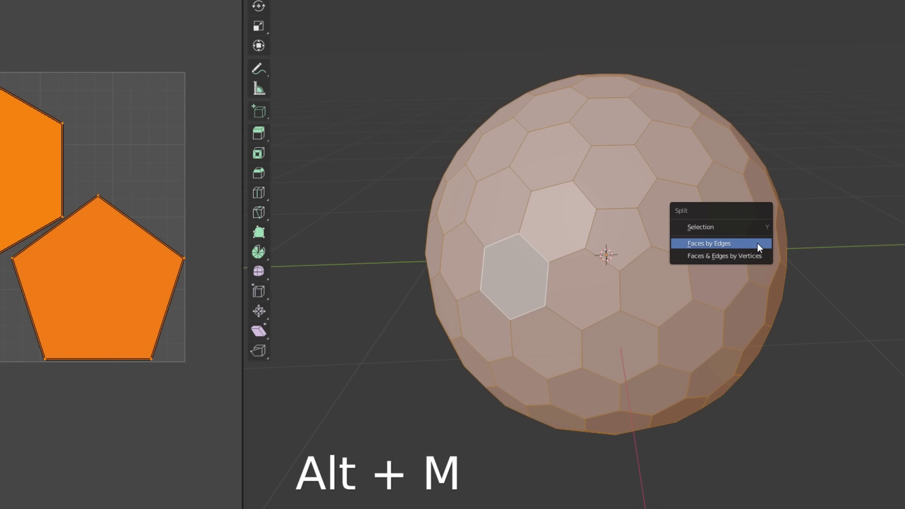
left_click(756, 242)
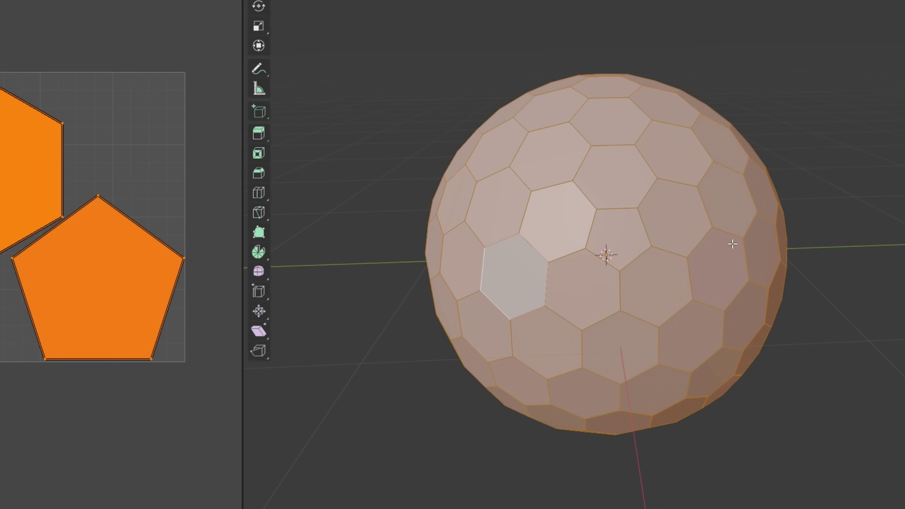
Check that individual faces are detached by grabbing two different ones and cancelling each move
left_click(685, 219)
key("g")
key("Escape")
middle_click_drag(775, 175, 711, 142)
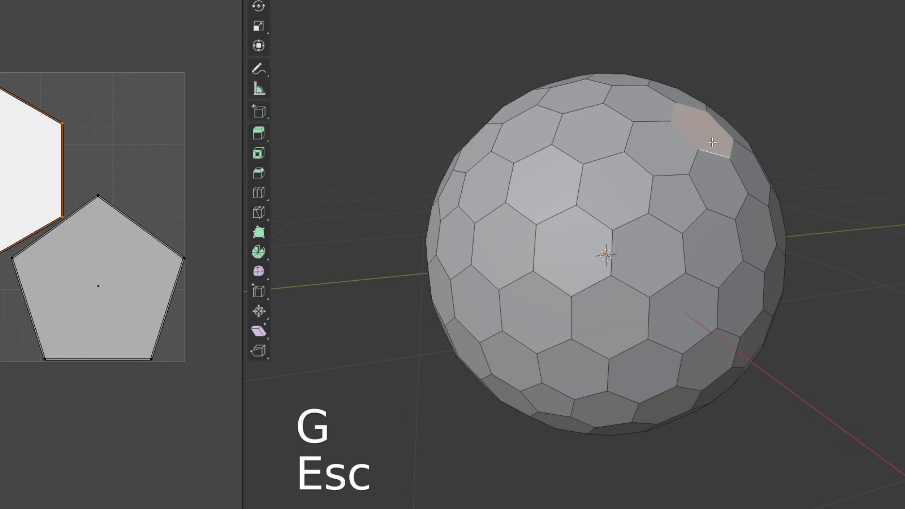
key("g")
key("Escape")
Return to Object Mode and save the Shield01 file
middle_click_drag(721, 54, 712, 169)
key("Tab")
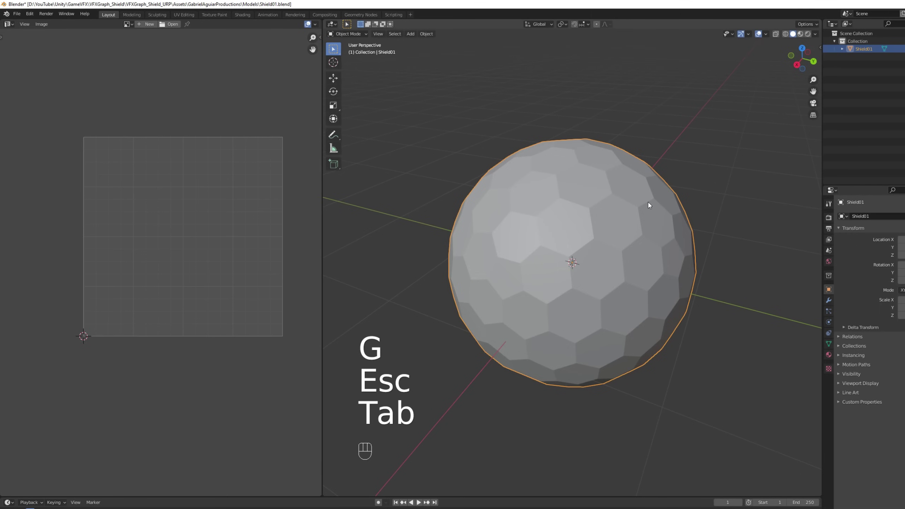
key("ctrl+s")
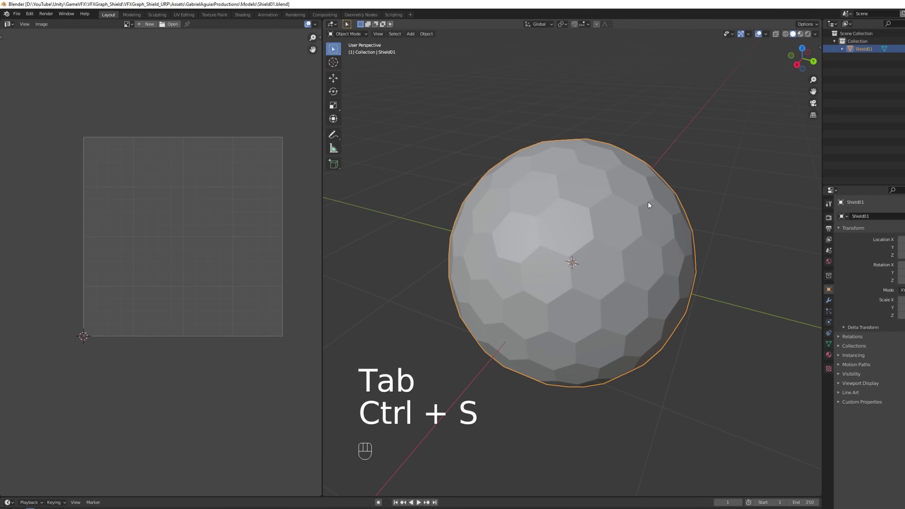
Select all faces of Shield01 in Edit Mode and start a UV layout export
key("Tab")
key("a")
key("a")
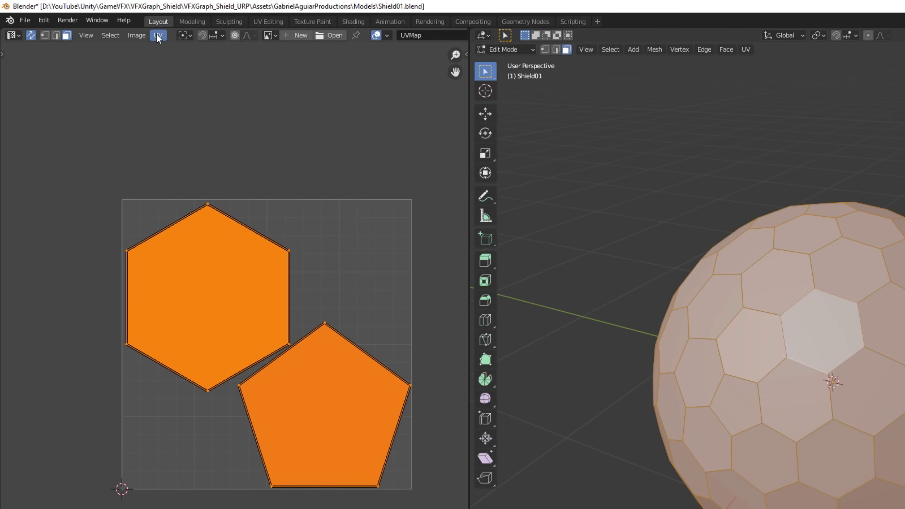
left_click(157, 35)
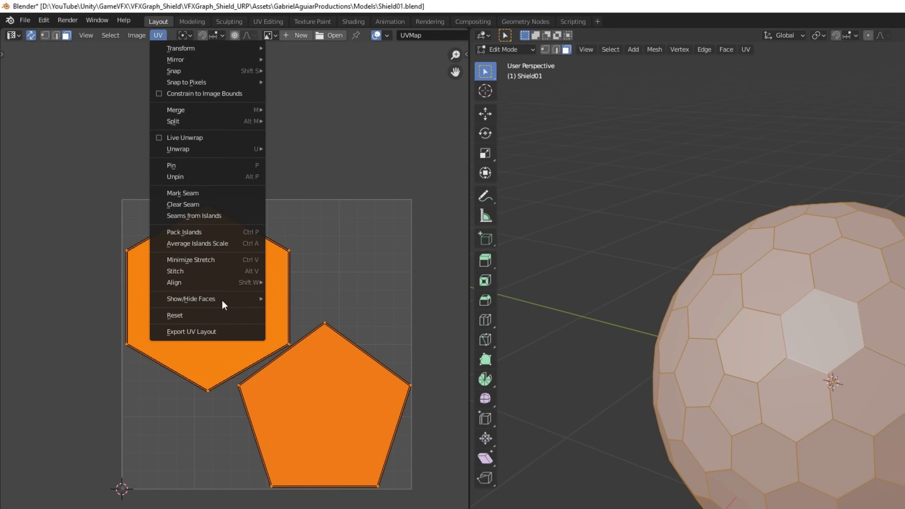
left_click(221, 333)
Set the UV layout size to 2048 × 2048 and export it as Shield01_UVs.png in the Textures folder
left_click(782, 182)
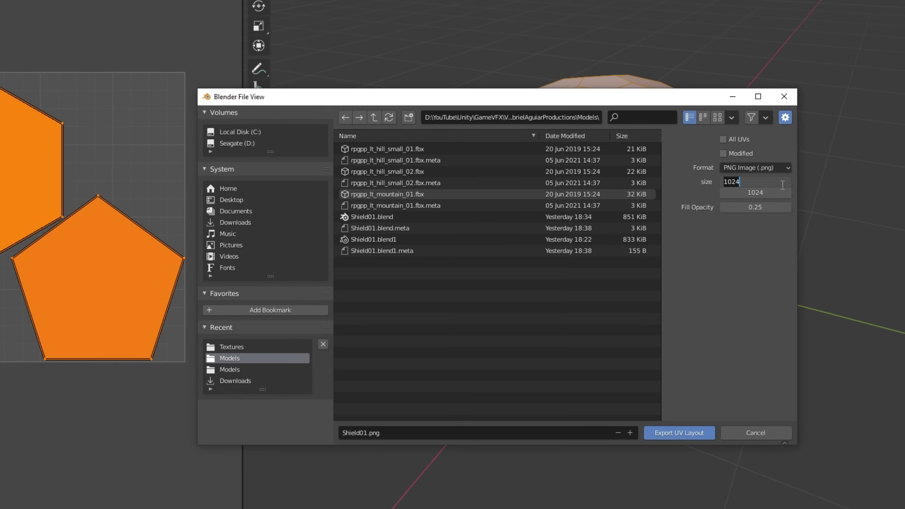
type("2048")
key("Return")
left_click(765, 195)
type("204")
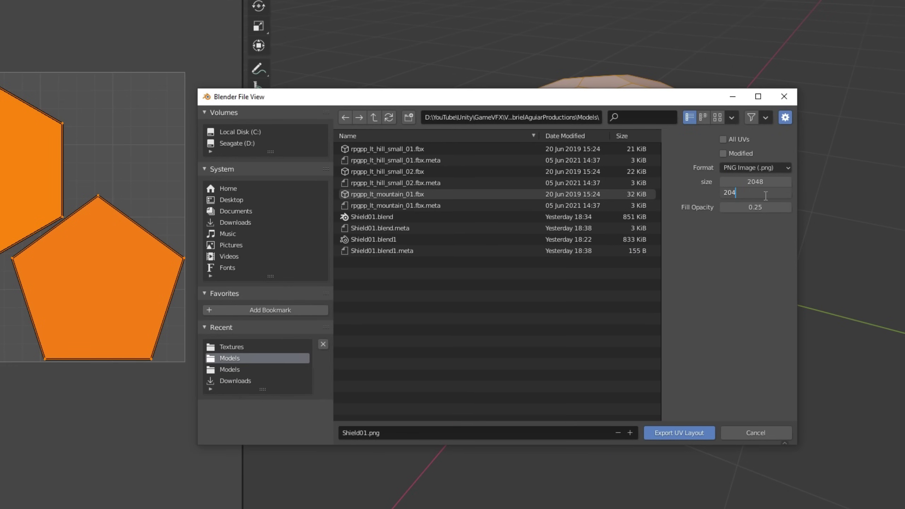
key("Return")
left_click(231, 346)
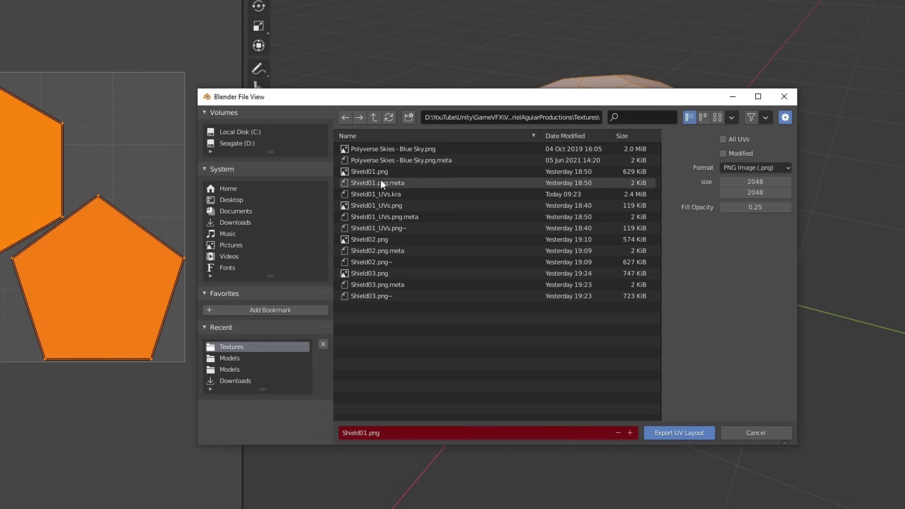
left_click(369, 206)
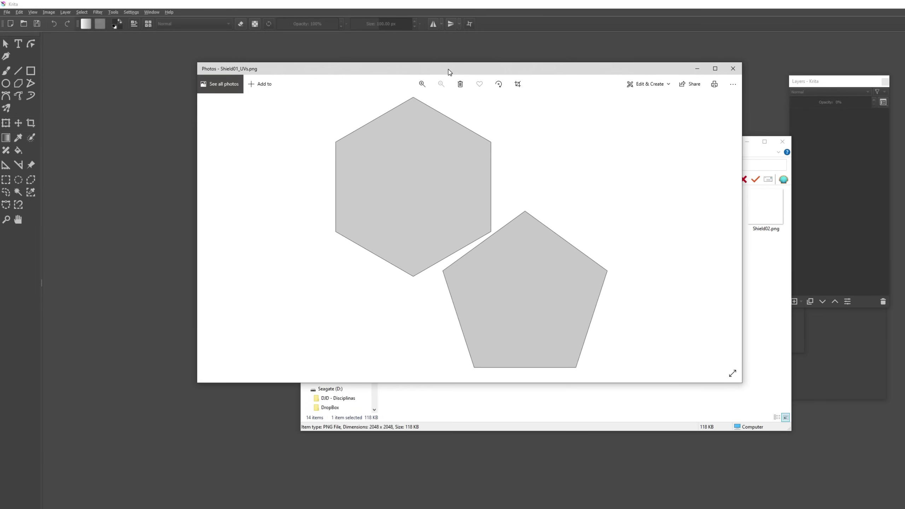
Close the image preview, open Shield01_UVs.png in Krita, and add a new paint layer above the background
left_click(733, 68)
left_click_drag(631, 211, 536, 89)
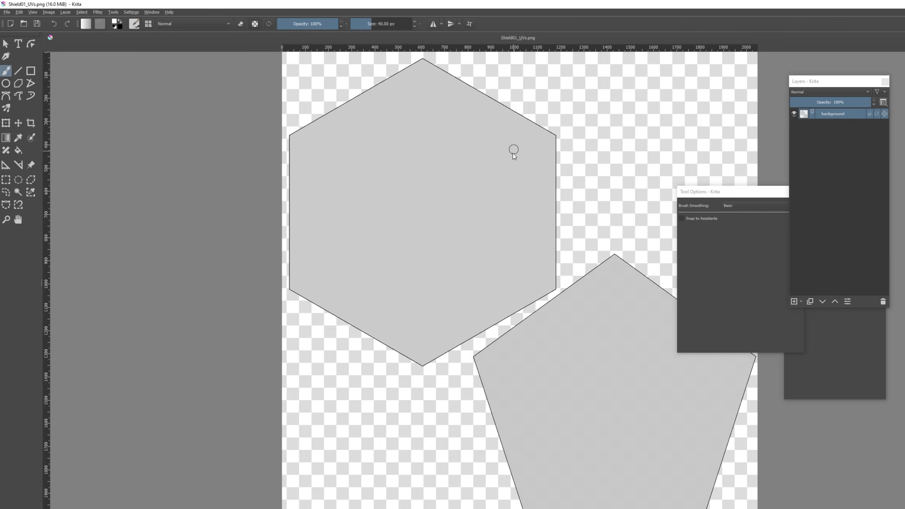
scroll(513, 153, "down", 1)
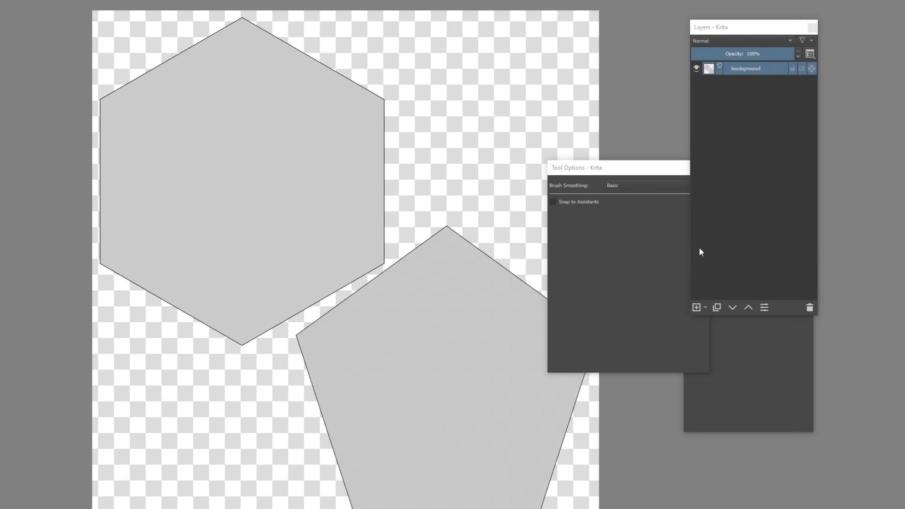
left_click(696, 307)
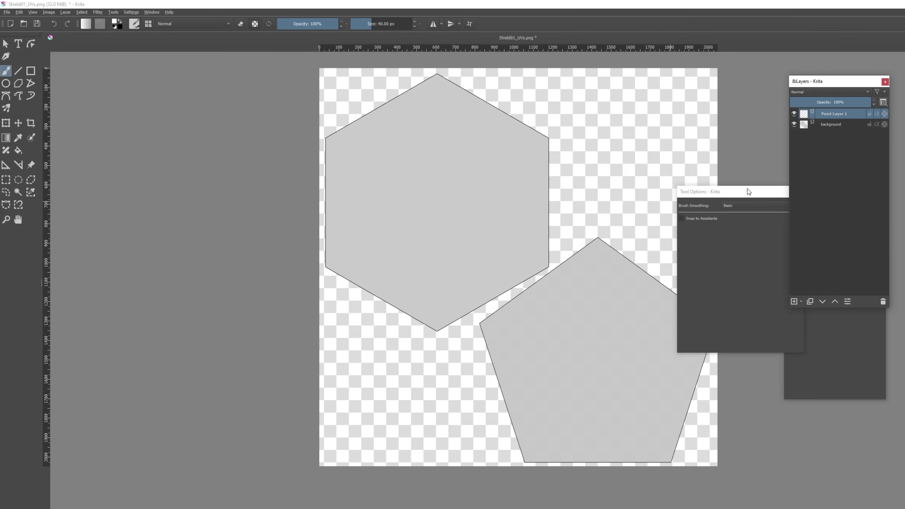
left_click_drag(580, 169, 635, 205)
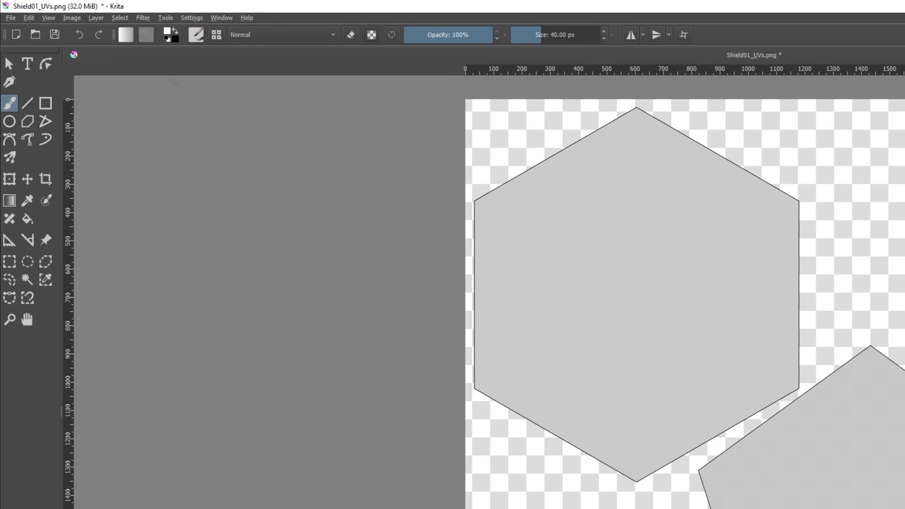
Set the Basic-5 Size Opacity brush's horizontal and vertical fade to 0 and its size to about 142 px
left_click(196, 35)
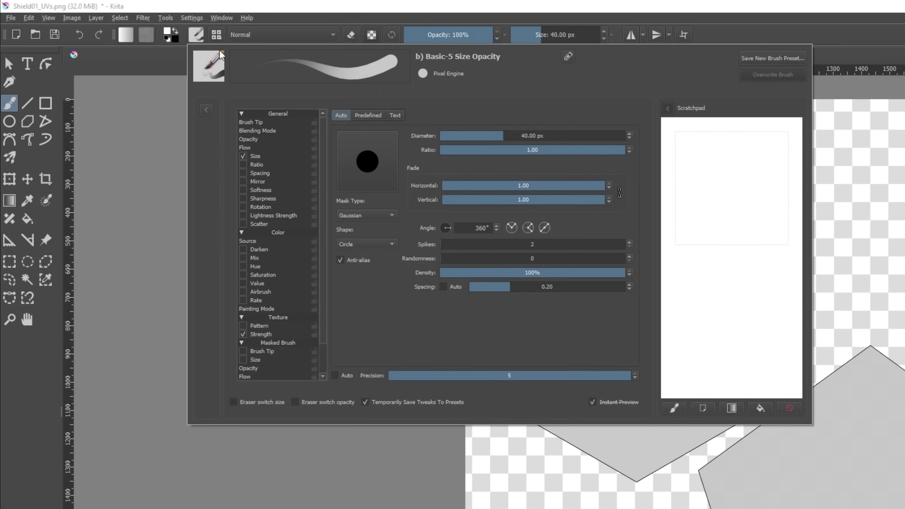
left_click(218, 37)
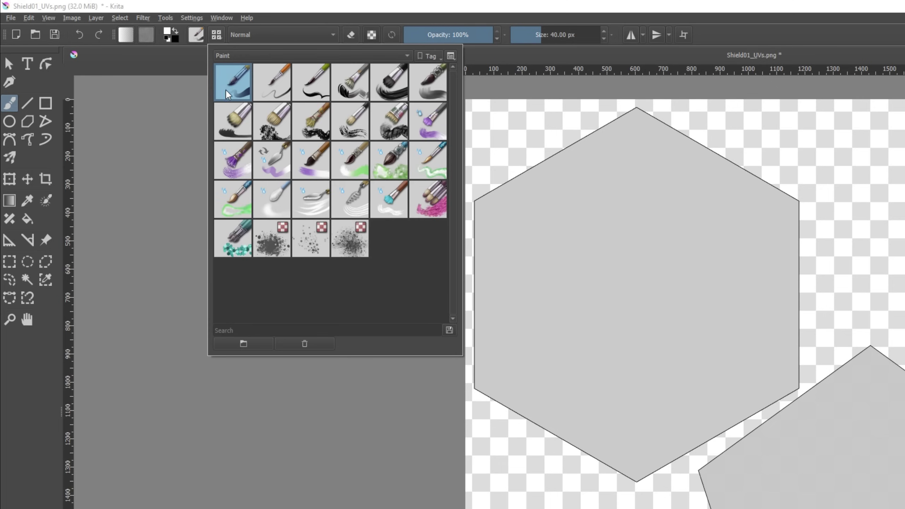
left_click(196, 36)
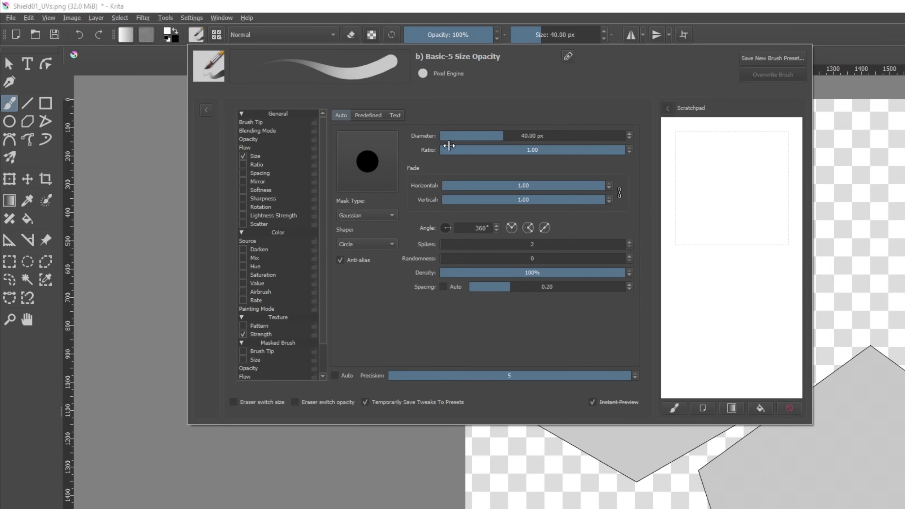
left_click_drag(541, 186, 435, 183)
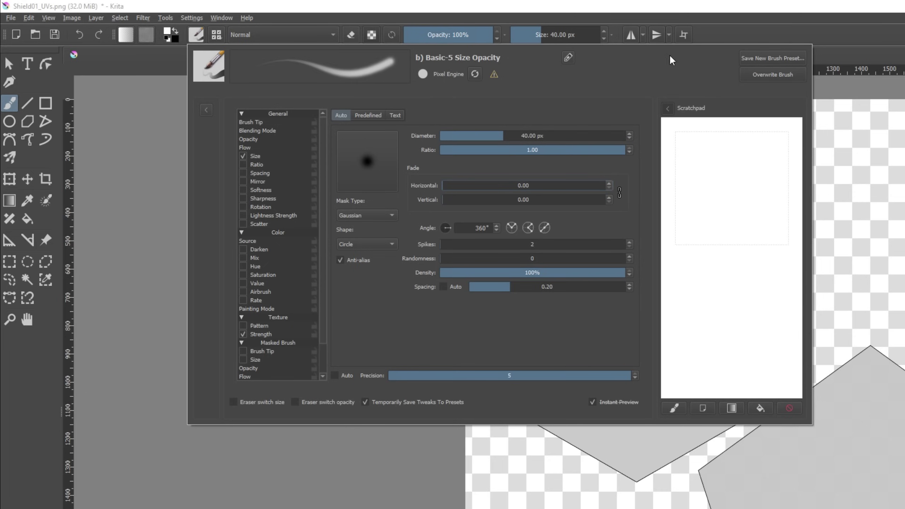
left_click(727, 31)
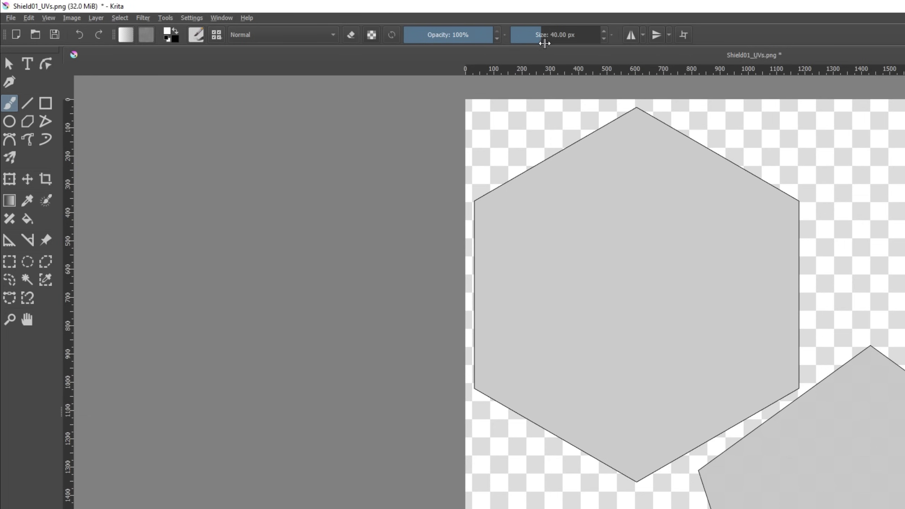
left_click_drag(557, 46, 563, 44)
Trace the hexagon's outline on Paint Layer 1 as a closed white polyline through its six corners
left_click(46, 124)
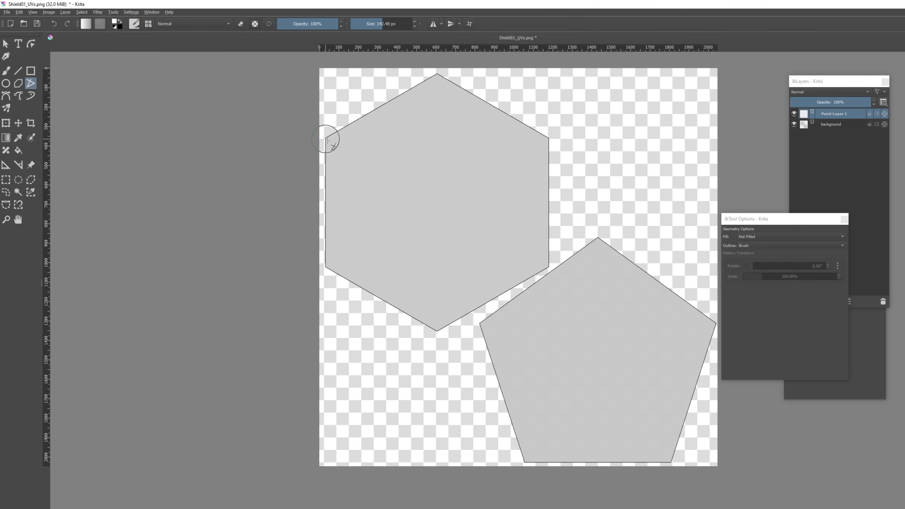
left_click(474, 200)
left_click(437, 74)
left_click(548, 138)
scroll(548, 266, "up", 1)
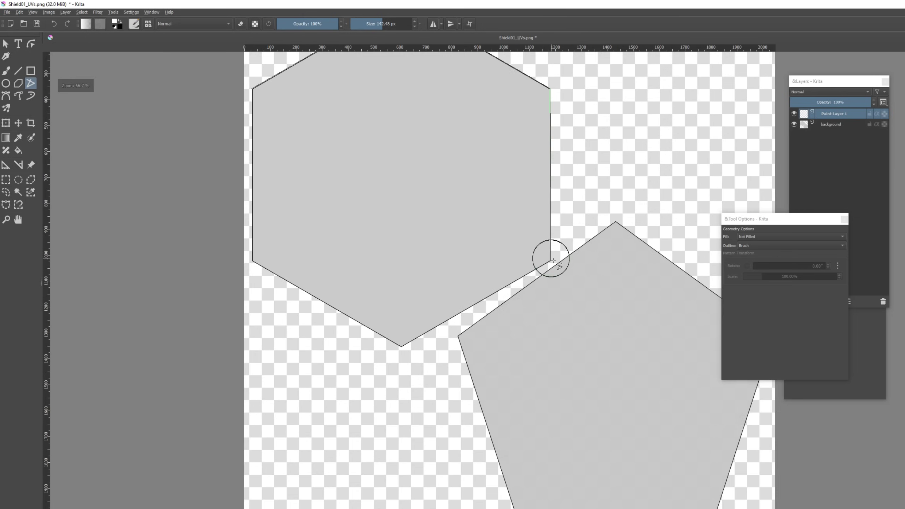
left_click(550, 261)
left_click(401, 345)
left_click(253, 261)
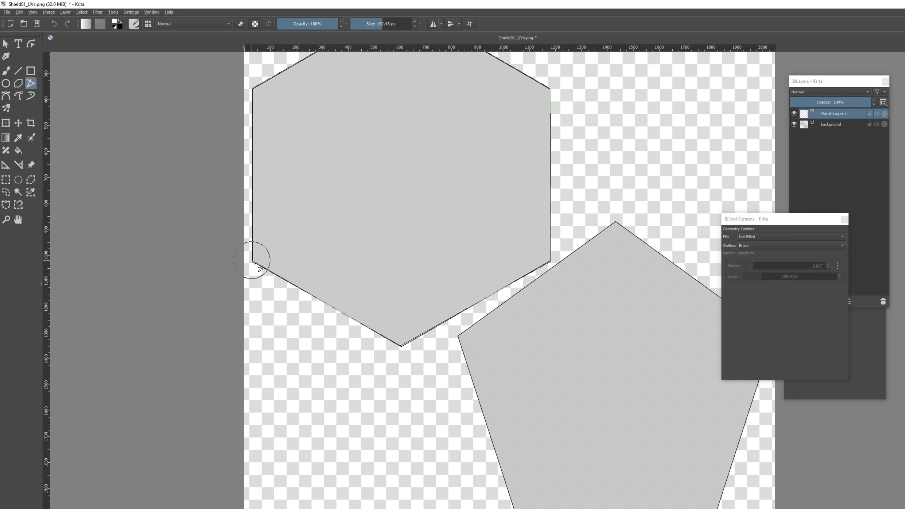
double_click(254, 89)
Trace the pentagon's outline on Paint Layer 1 with the same soft, wide polyline stroke
middle_click_drag(605, 269, 462, 210)
left_click(471, 164)
left_click(629, 278)
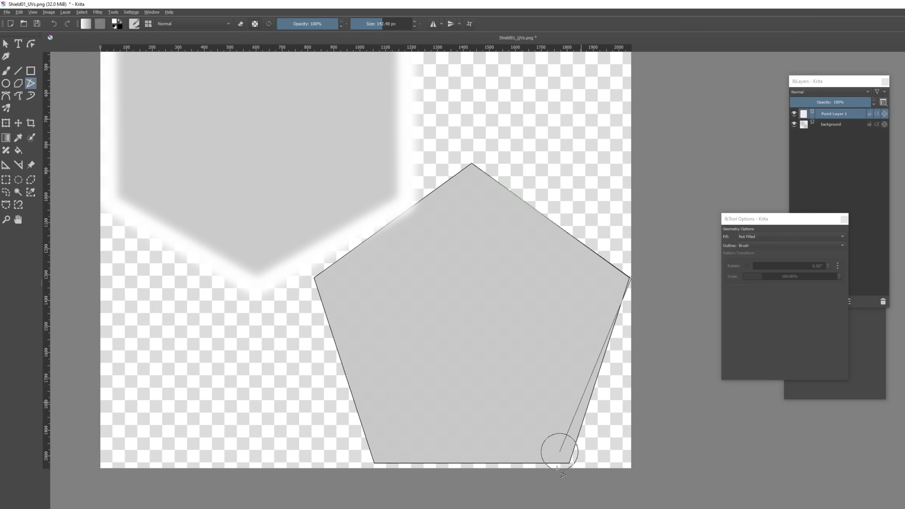
left_click(569, 463)
left_click(374, 461)
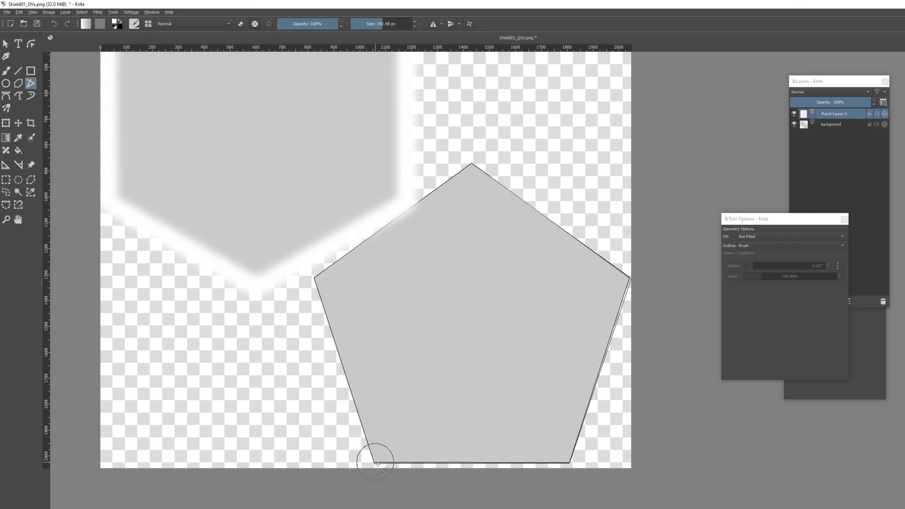
left_click(313, 277)
double_click(471, 164)
Add a second paint layer above Paint Layer 1 and reduce the brush size to about 34 px
middle_click_drag(441, 253, 449, 287)
scroll(463, 296, "down", 2)
scroll(476, 228, "up", 1)
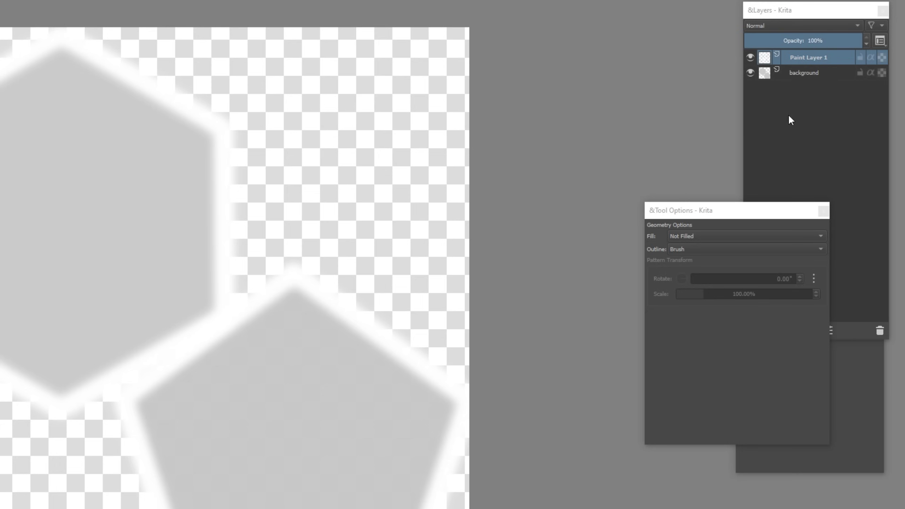
left_click(820, 154)
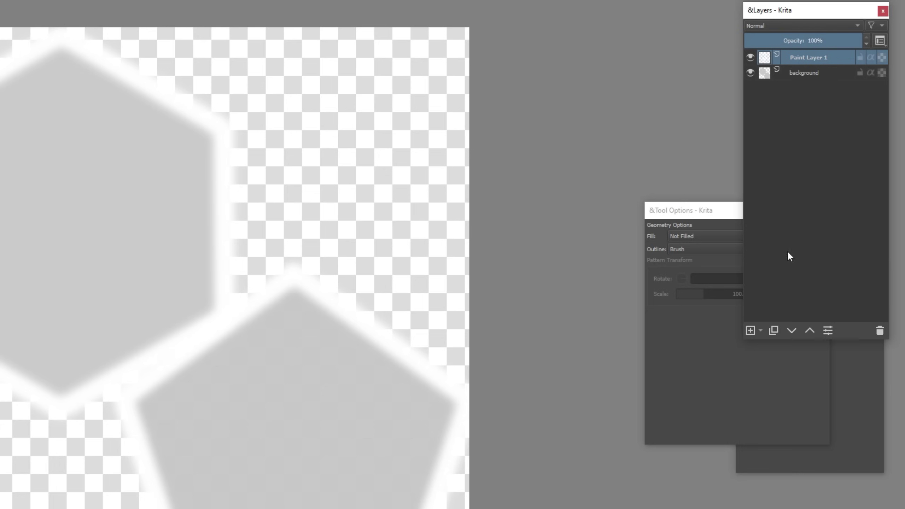
left_click(749, 331)
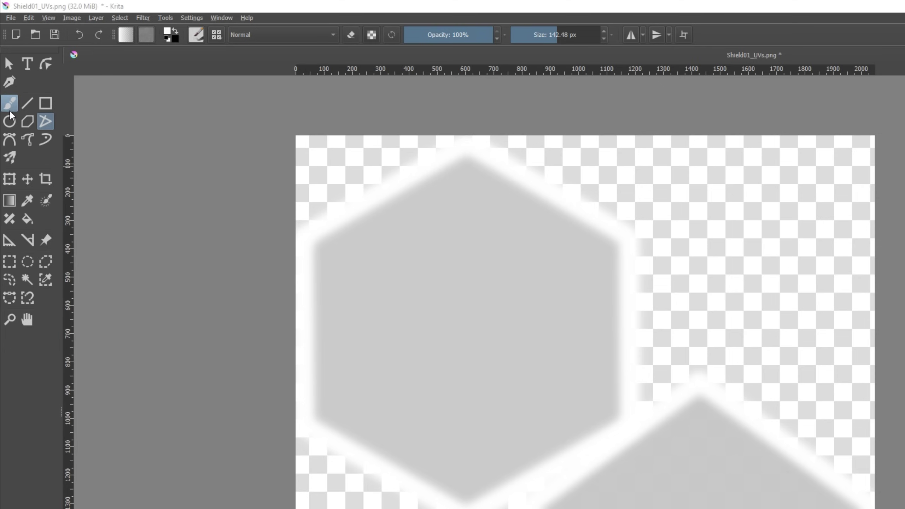
left_click(10, 103)
left_click_drag(544, 45, 546, 48)
Hide Paint Layer 1 and trace the hexagon's outline on Paint Layer 2 with the thinner polyline stroke
left_click(46, 121)
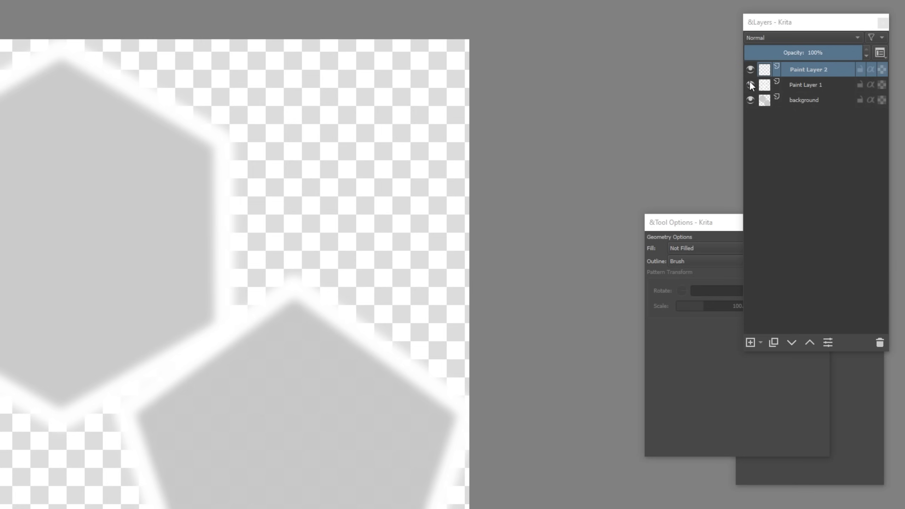
left_click(793, 123)
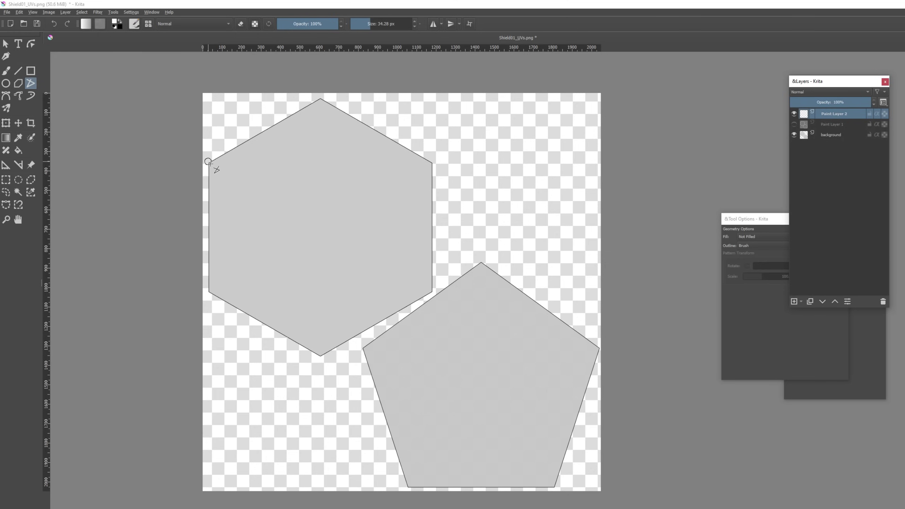
left_click(209, 162)
left_click(62, 47)
left_click(224, 141)
left_click(225, 328)
left_click(321, 357)
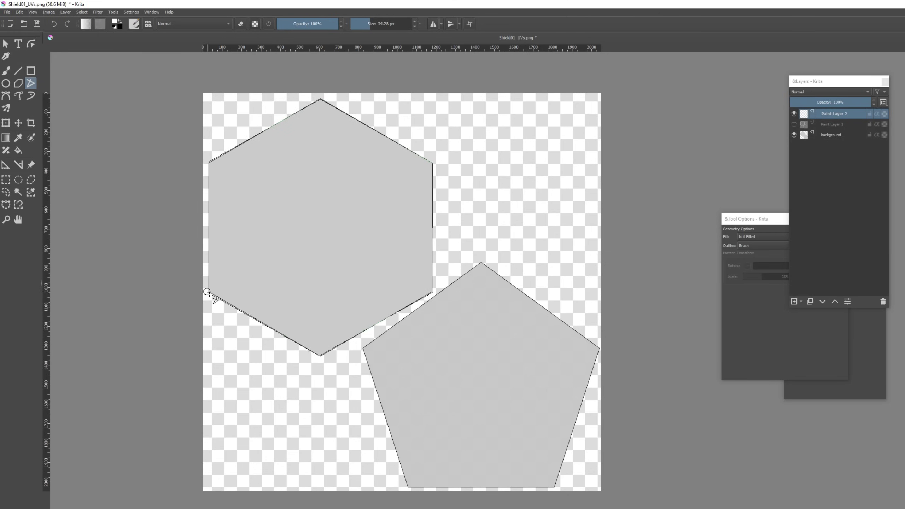
left_click(208, 291)
left_click(209, 162)
Trace the pentagon's outline on Paint Layer 2 as a closed thin polyline through its five corners
left_click(481, 263)
left_click(599, 349)
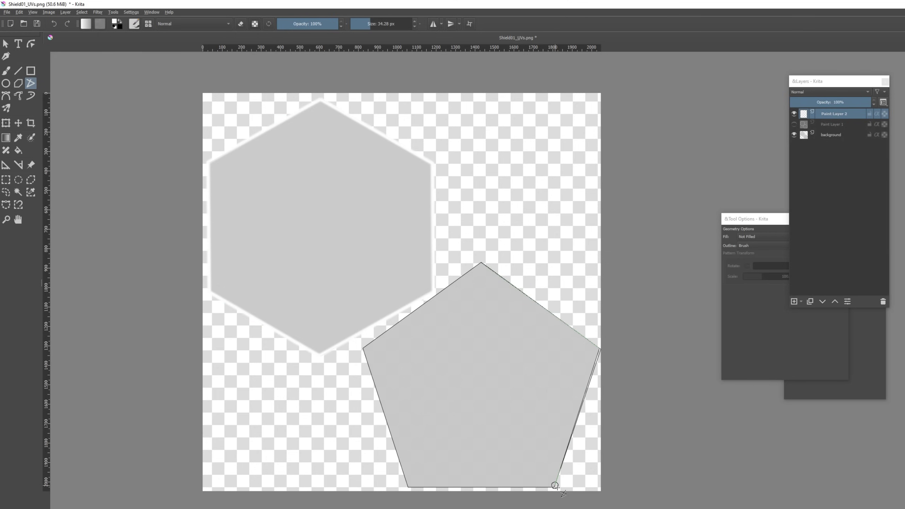
left_click(553, 486)
left_click(408, 486)
left_click(363, 348)
double_click(480, 264)
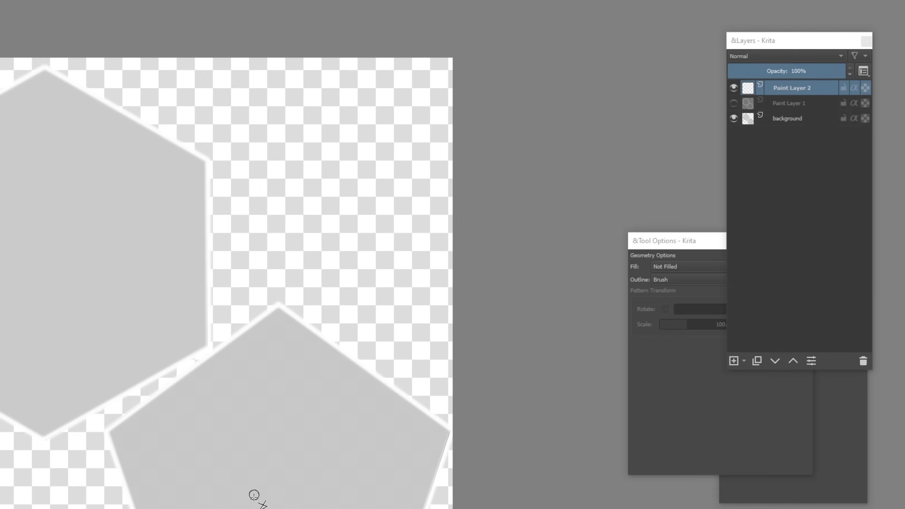
Show Paint Layer 1 again and lower its opacity to about 68%
left_click(735, 103)
left_click(776, 100)
left_click_drag(839, 73, 818, 82)
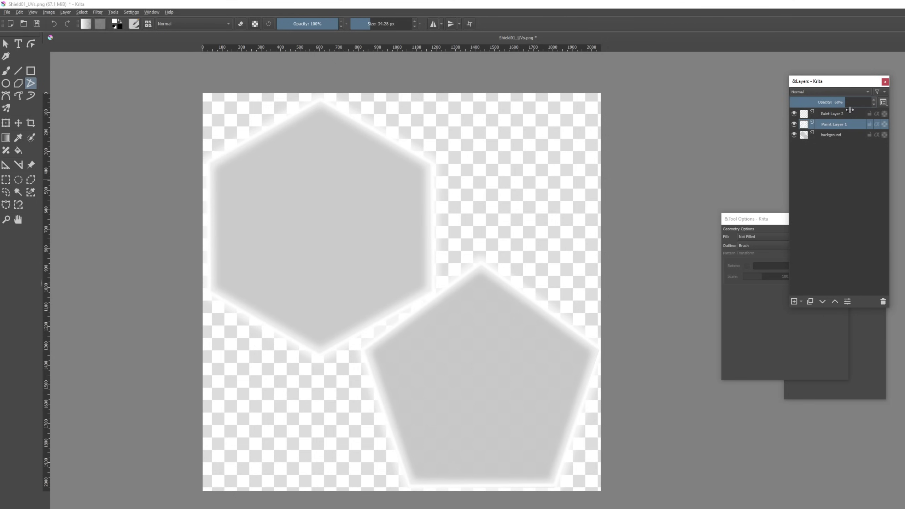
Preview the outlines with the background layer temporarily hidden, and lower the background layer's opacity to a faint fill
scroll(388, 350, "up", 5, "ctrl")
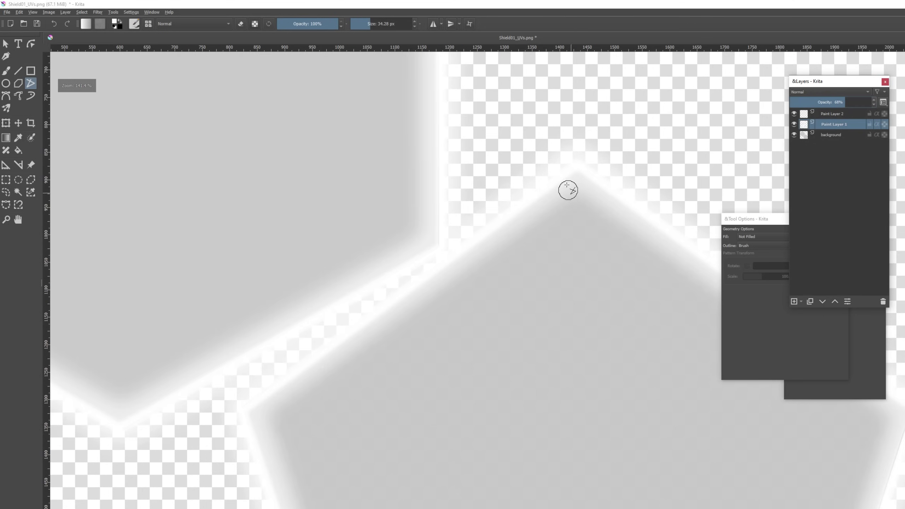
left_click(794, 135)
scroll(612, 253, "down", 5, "ctrl")
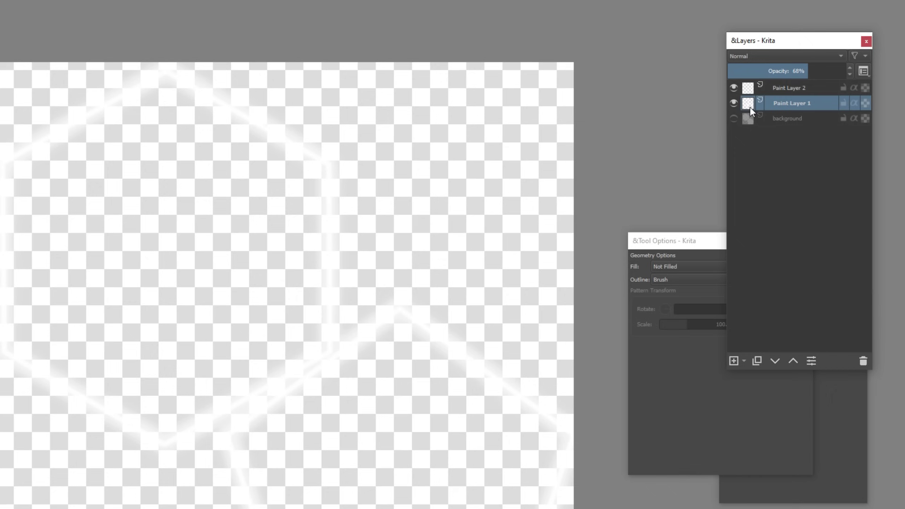
left_click(793, 135)
left_click(837, 135)
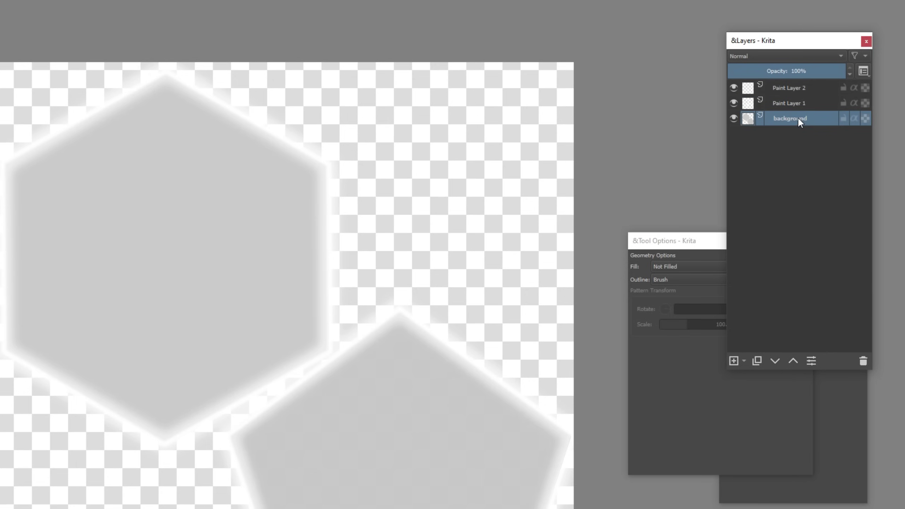
left_click_drag(787, 73, 767, 82)
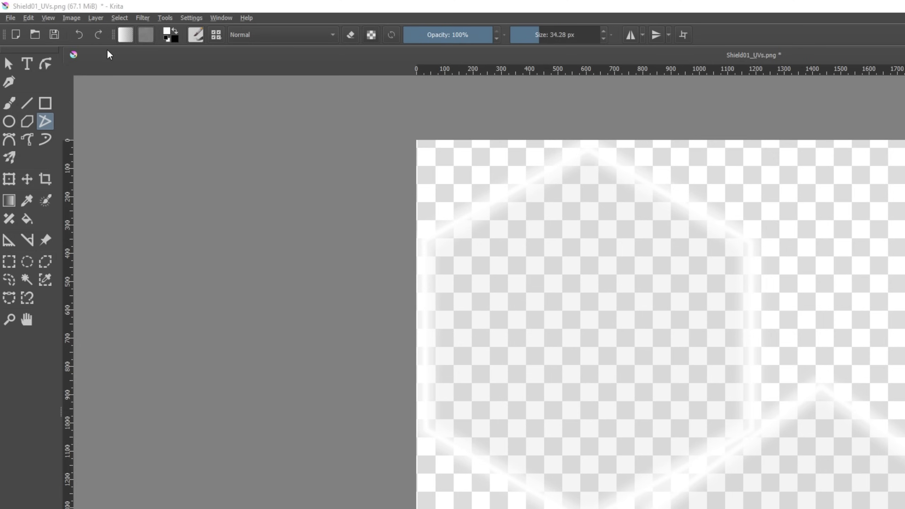
Export the painted shield texture as the PNG image Shield04.png into the Unity project's Textures folder
left_click(10, 18)
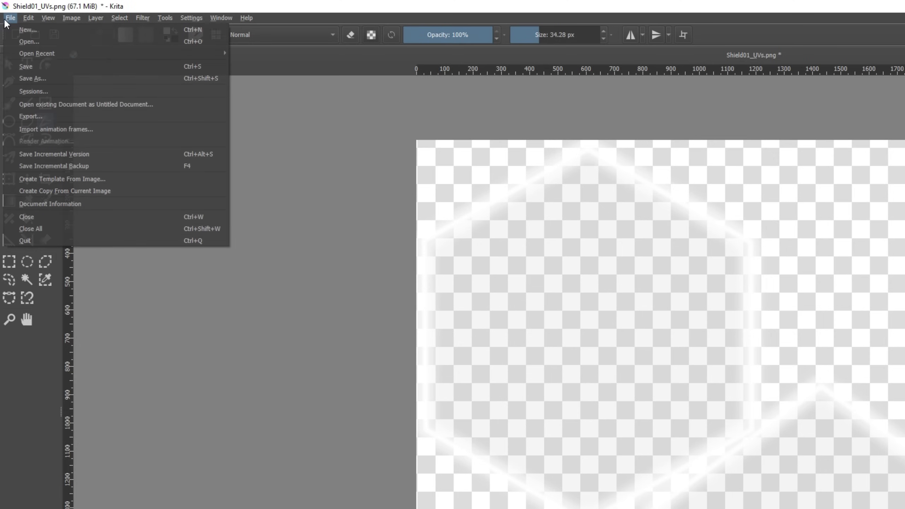
left_click(36, 117)
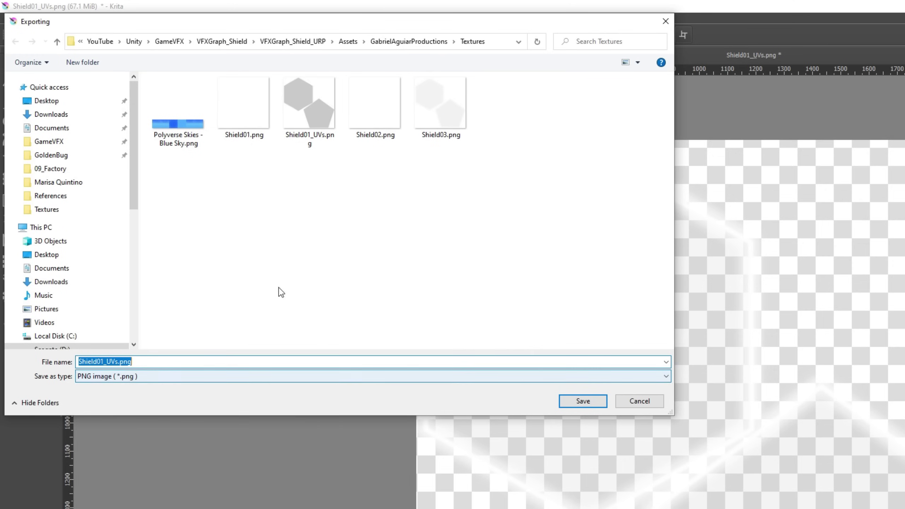
left_click(440, 107)
left_click(97, 373)
left_click(111, 363)
left_click(105, 361)
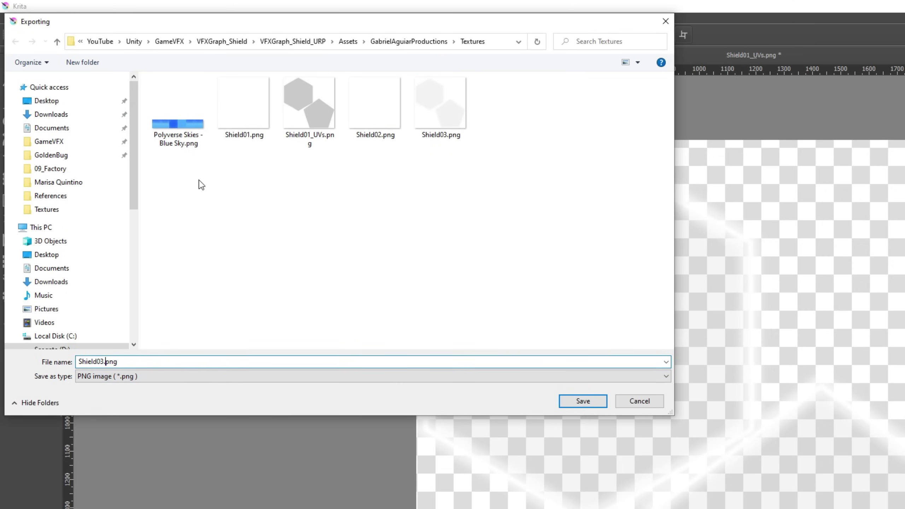
type("4")
left_click(574, 400)
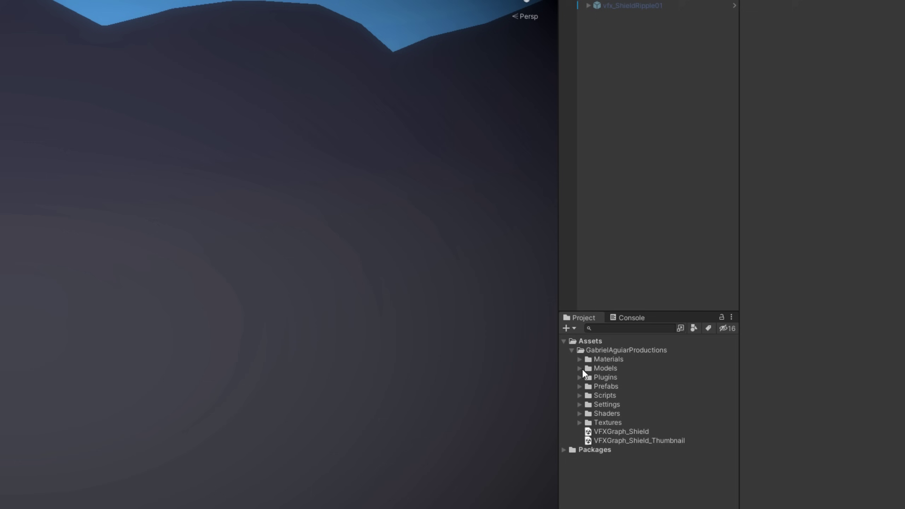
In Unity, add the Shield01 model from the Models folder to the scene and raise it to about Y 1.413
left_click(718, 306)
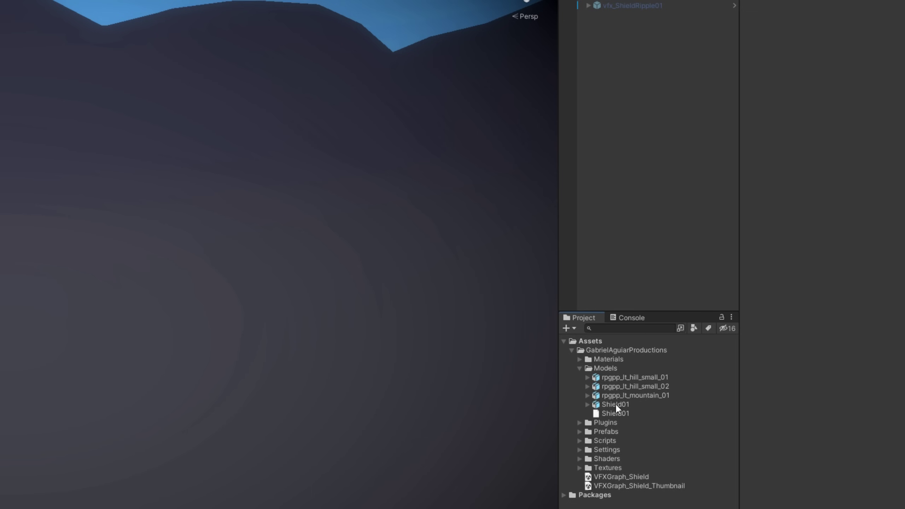
left_click_drag(615, 404, 617, 73)
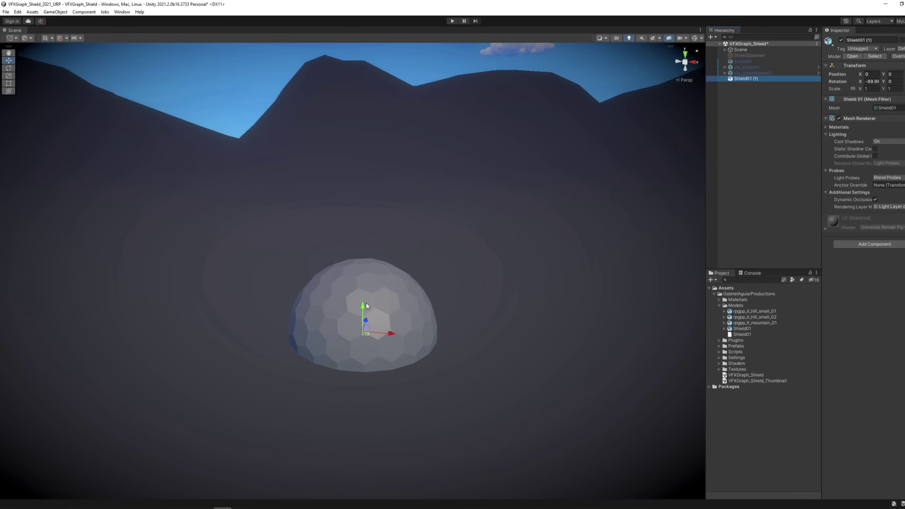
left_click_drag(364, 309, 363, 203)
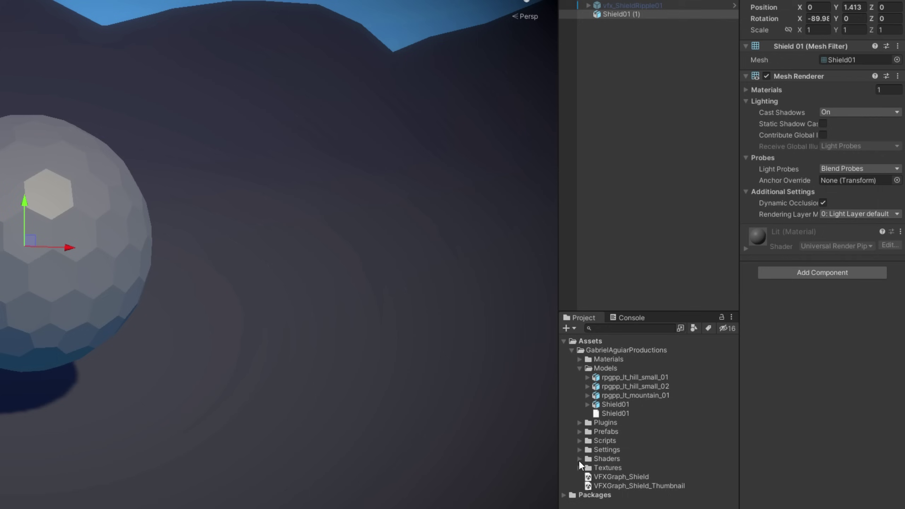
Create a blank shader graph named ShieldShader_tut in the Shaders folder
left_click(718, 363)
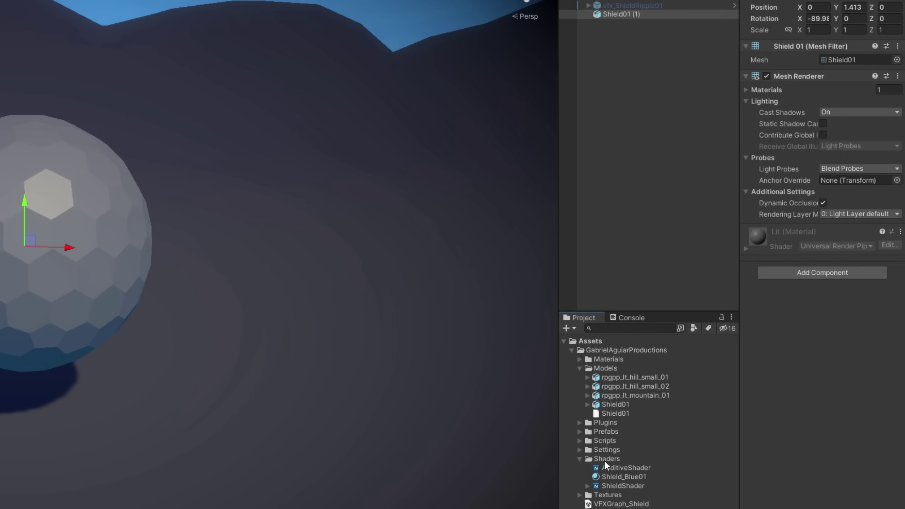
left_click(734, 364)
right_click(742, 364)
mouse_move(714, 165)
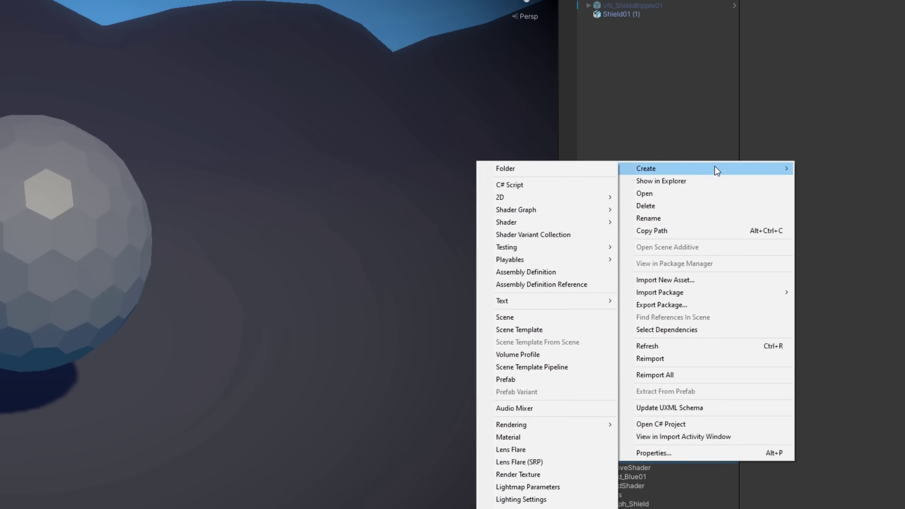
mouse_move(562, 210)
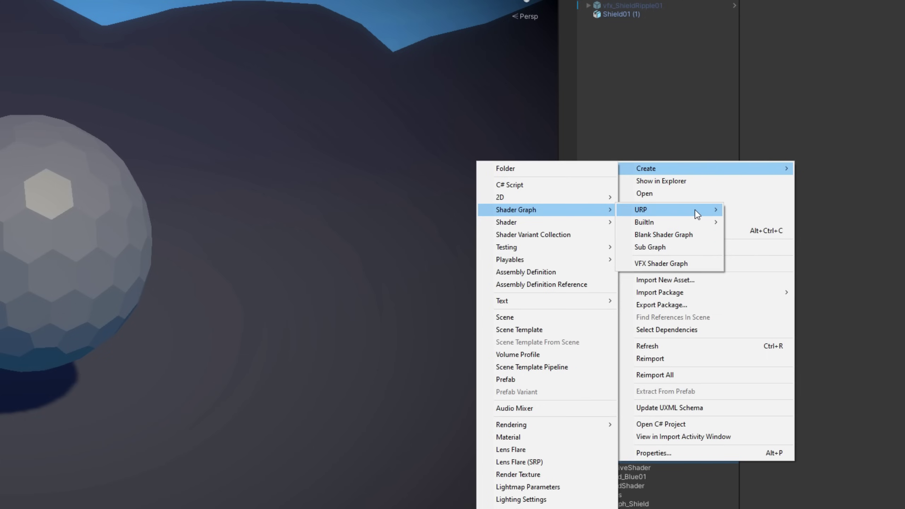
mouse_move(694, 209)
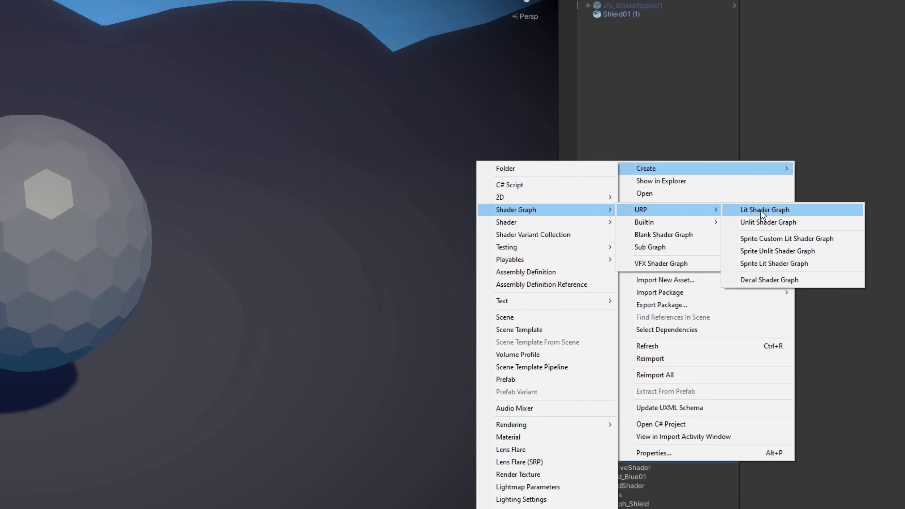
left_click(672, 234)
type("ShieldShader_tut")
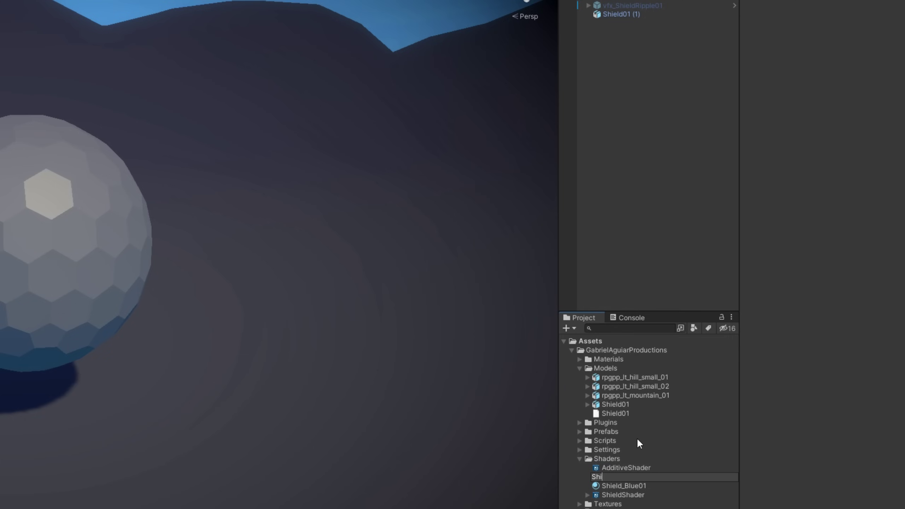
key("Return")
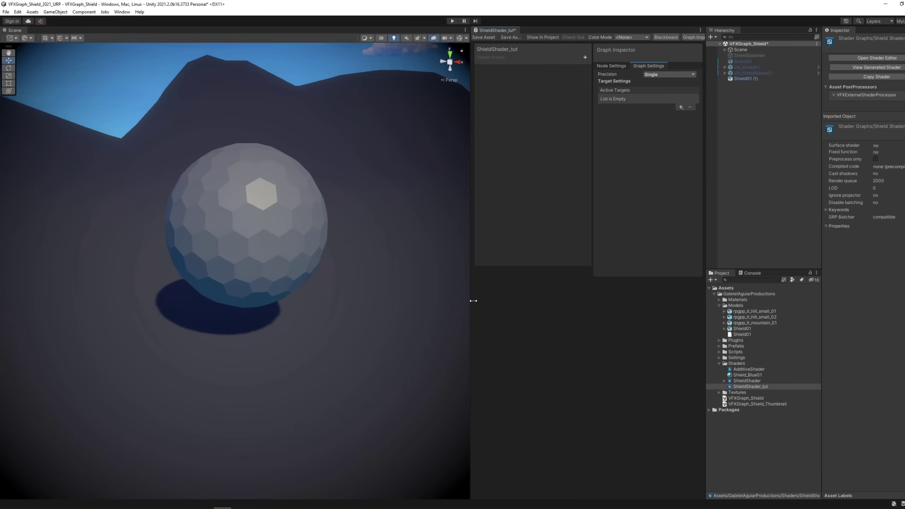
Give the ShieldShader_tut graph most of the width beside the Scene view, keeping the sphere in view and the Graph Inspector shown
left_click_drag(473, 254, 164, 266)
scroll(100, 238, "up", 6)
mouse_move(110, 220)
middle_mouse_down()
mouse_move(100, 234)
mouse_move(111, 225)
middle_mouse_up()
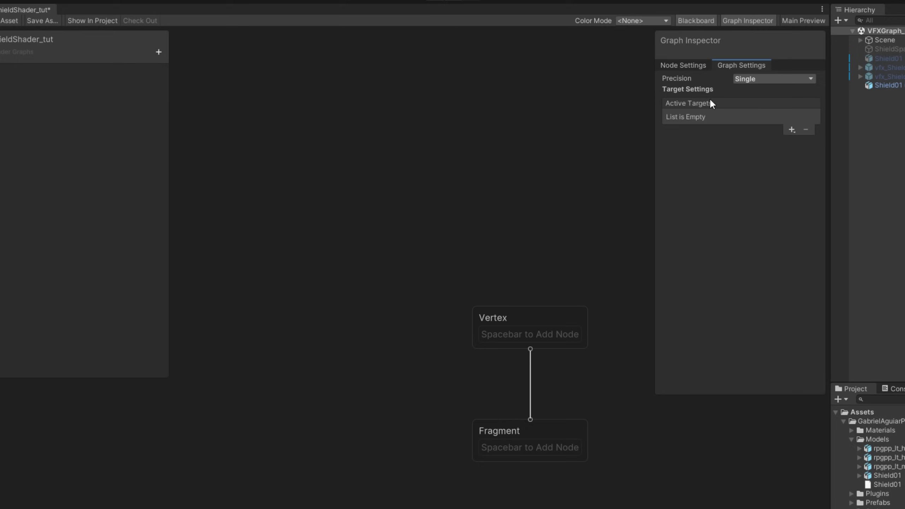
left_click(835, 10)
left_click(835, 10)
Try a Visual Effect target with the Lit material on the shader graph, and remove that target again
left_click(791, 129)
left_click(819, 162)
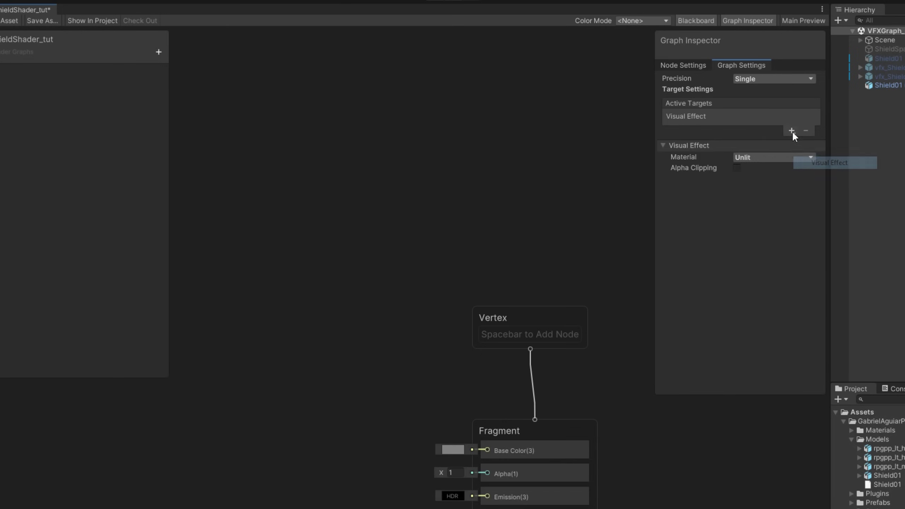
left_click(749, 158)
left_click(757, 182)
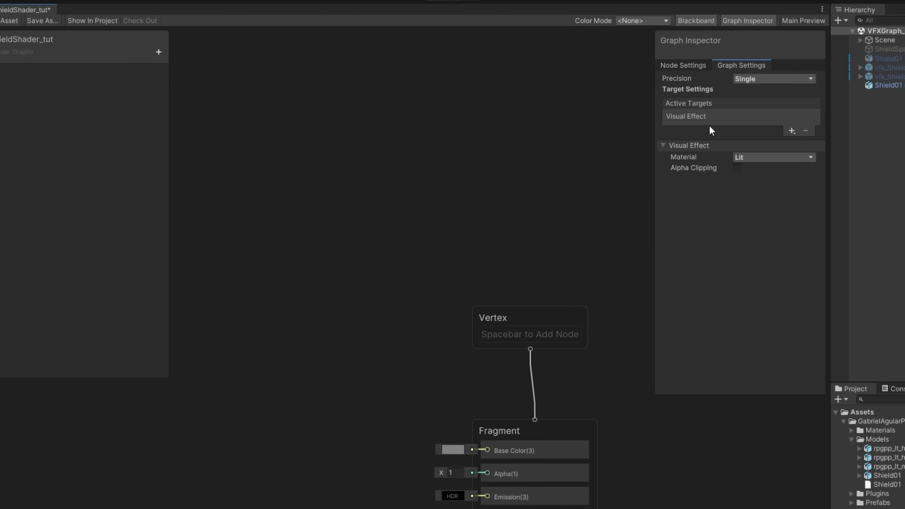
left_click(691, 117)
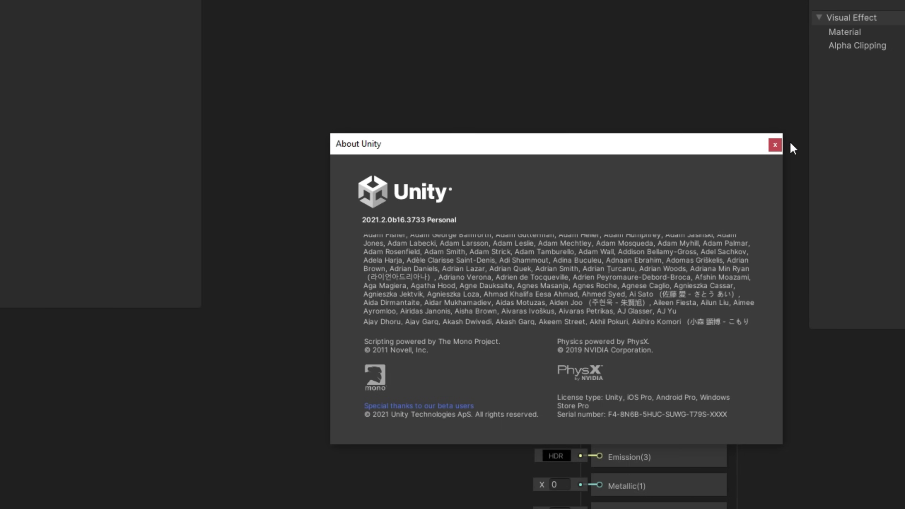
left_click(775, 145)
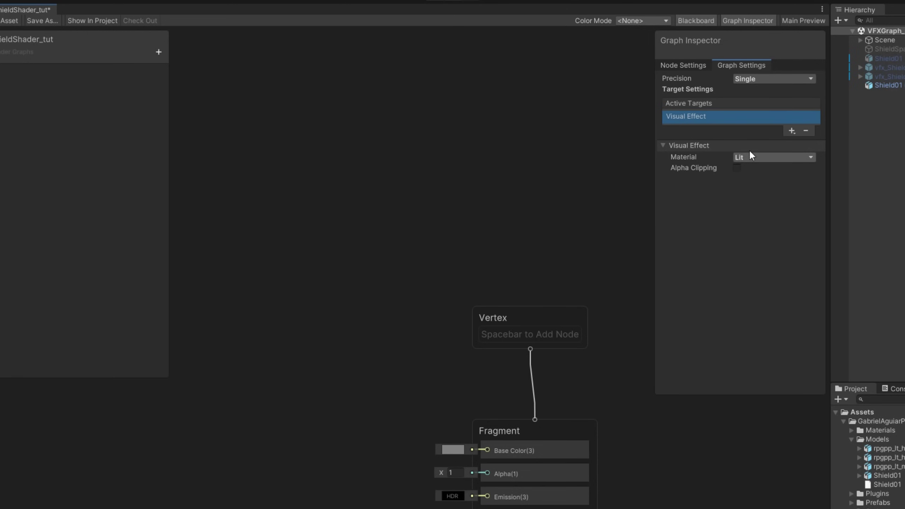
left_click(806, 130)
Add a Universal target with VFX Graph support to the shader graph and set its surface type to Transparent
left_click(791, 130)
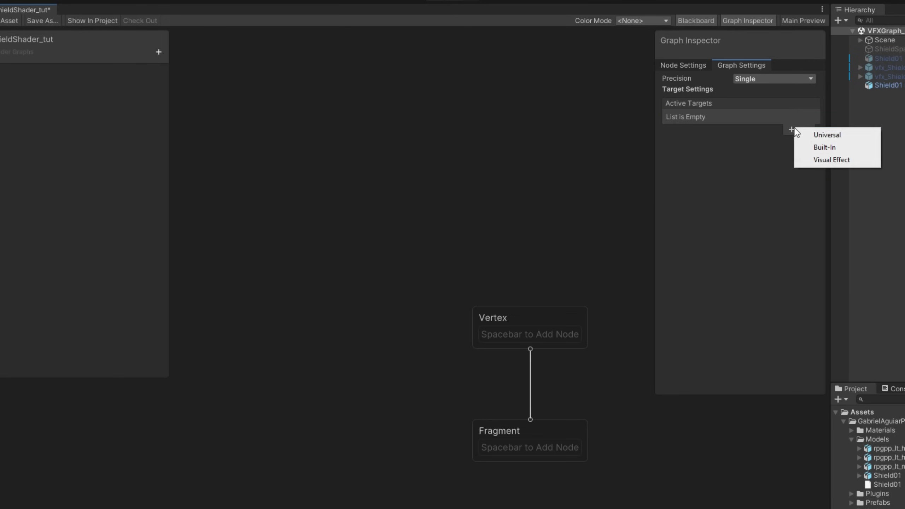
left_click(827, 135)
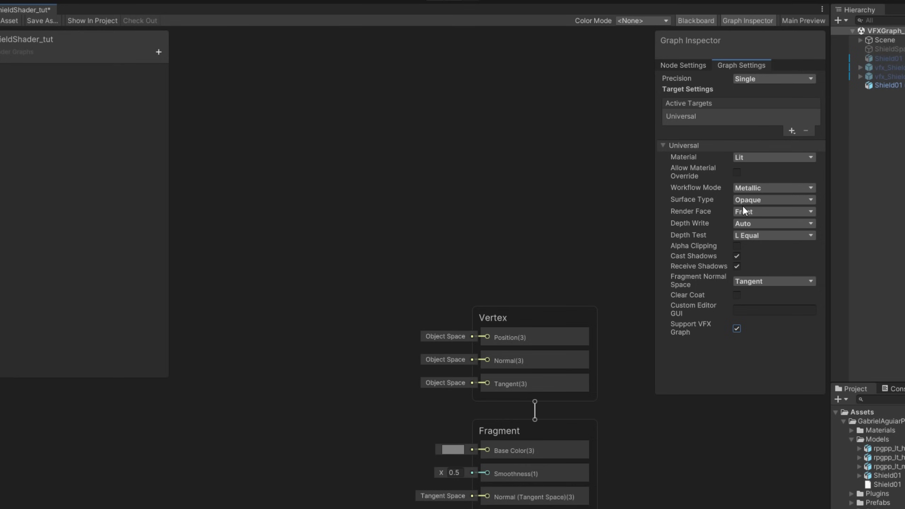
left_click(752, 200)
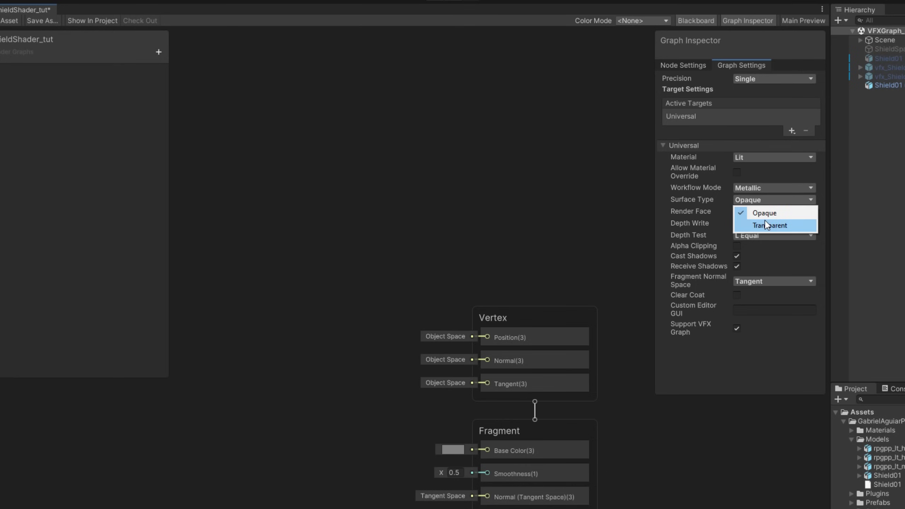
left_click(765, 223)
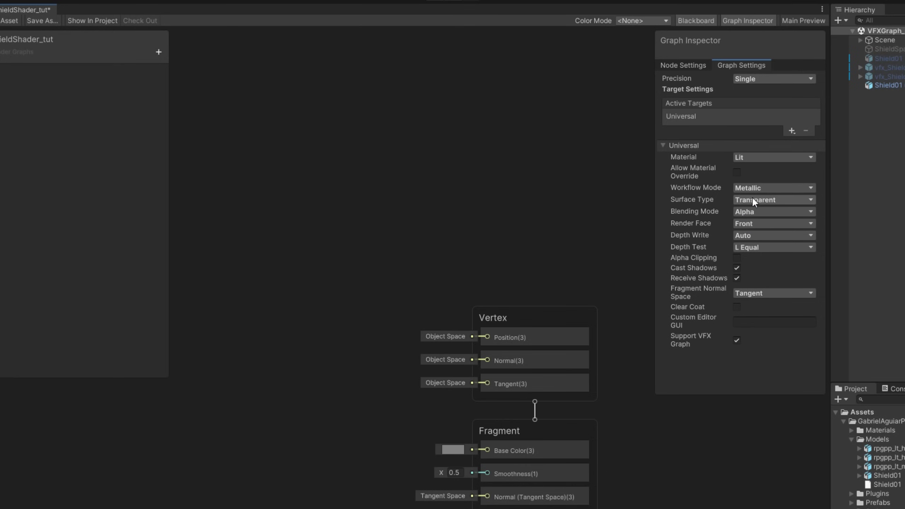
Set the Universal target's blending mode to Additive and its render face to Both
left_click(738, 211)
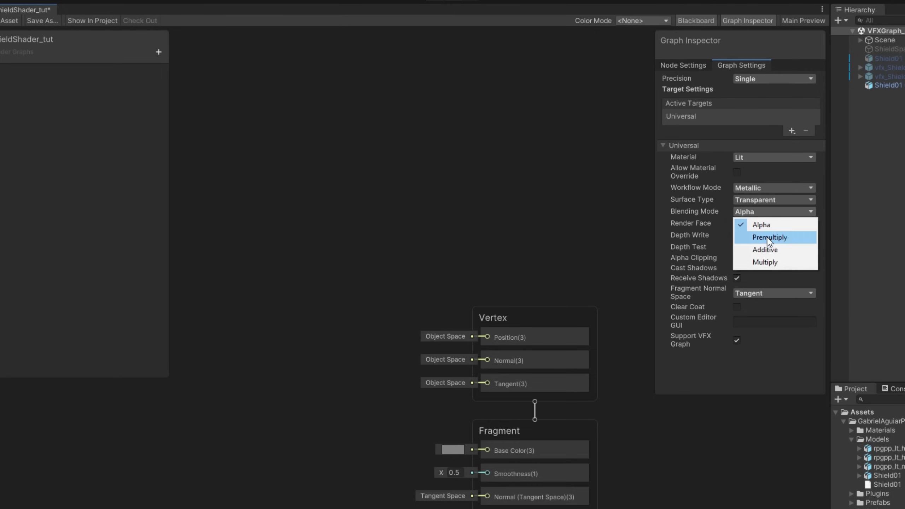
left_click(766, 251)
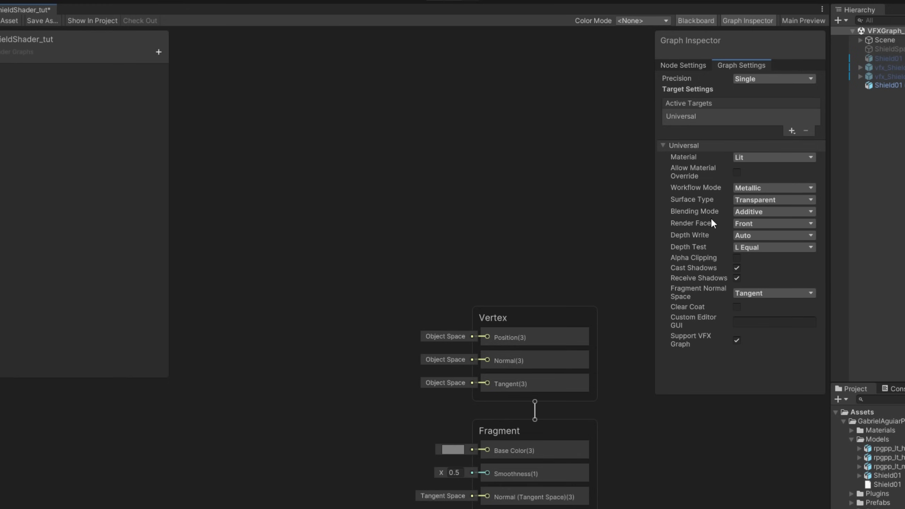
left_click(735, 223)
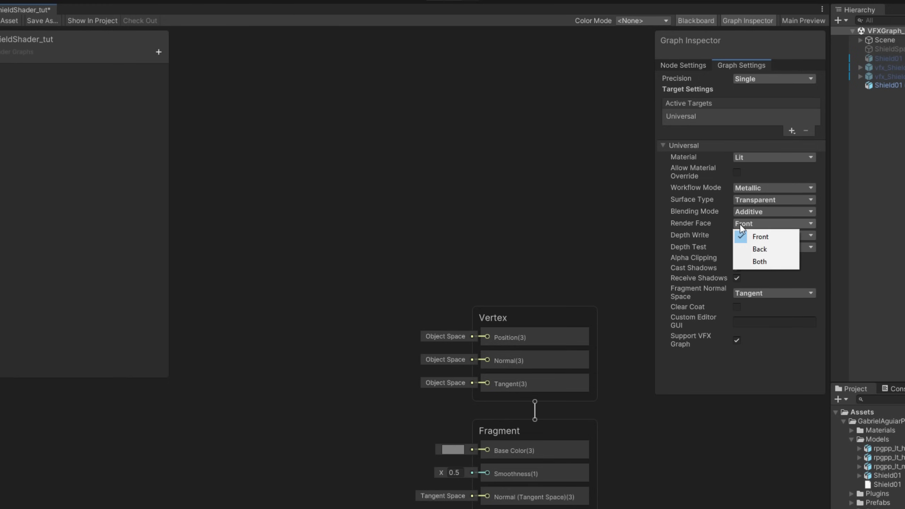
left_click(757, 263)
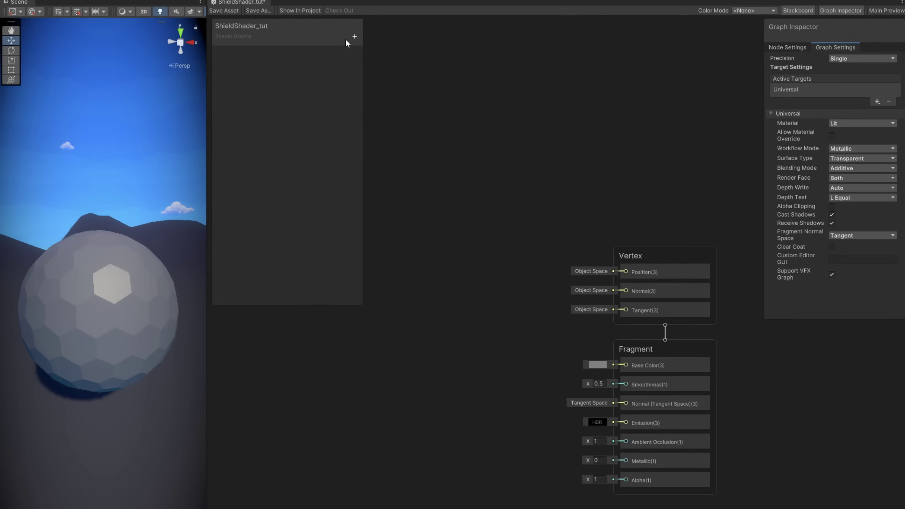
Add two Color properties named FrontColor and BackColor to the shader graph
left_click(354, 36)
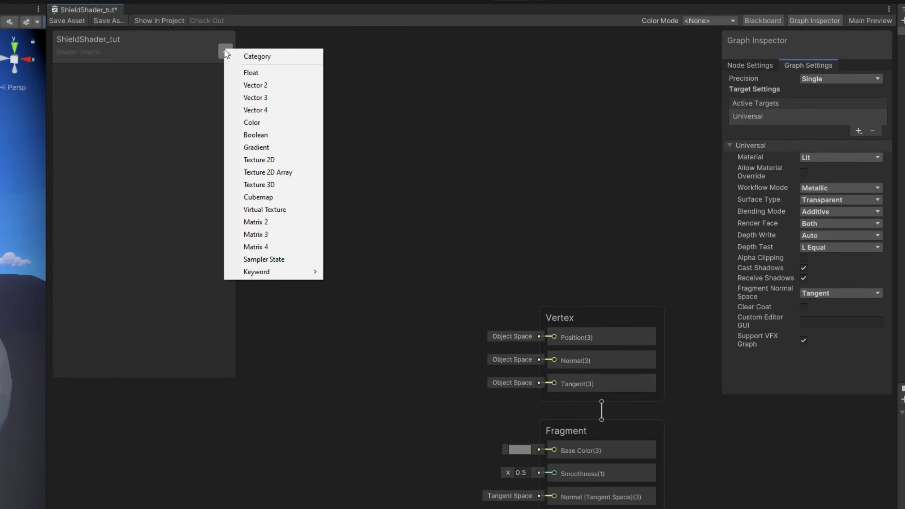
left_click(252, 123)
type("FrontC")
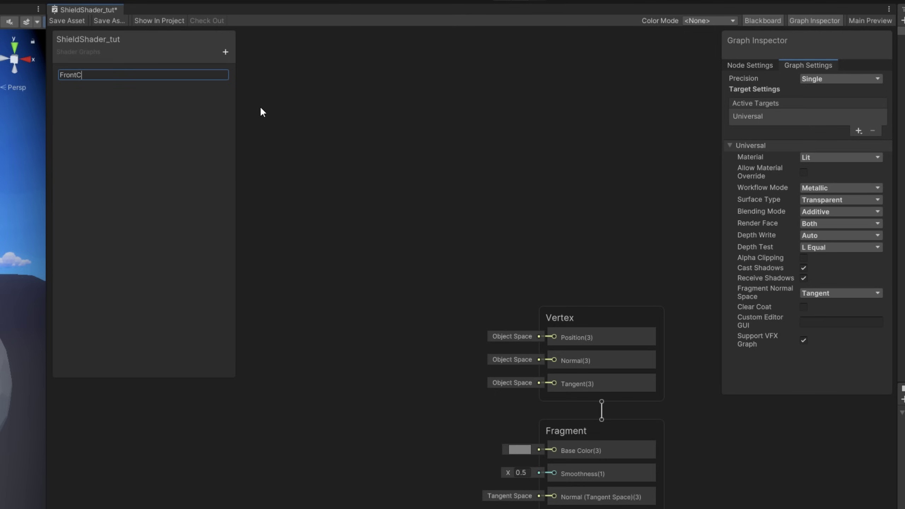
type("olor")
key("Return")
left_click(225, 52)
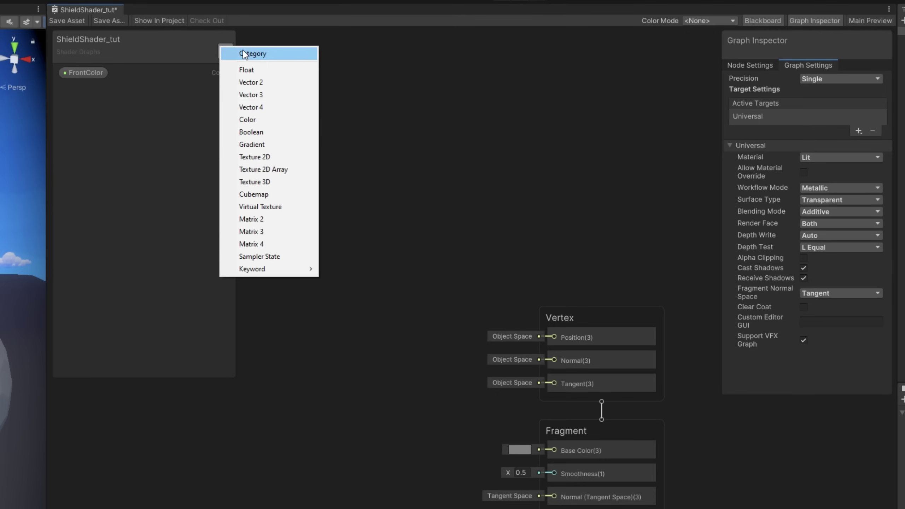
left_click(265, 121)
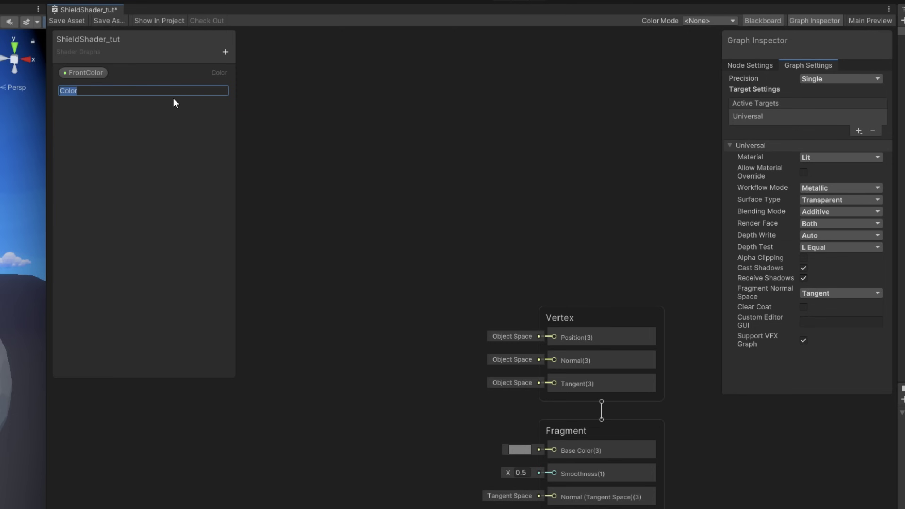
type("BackColor")
key("Return")
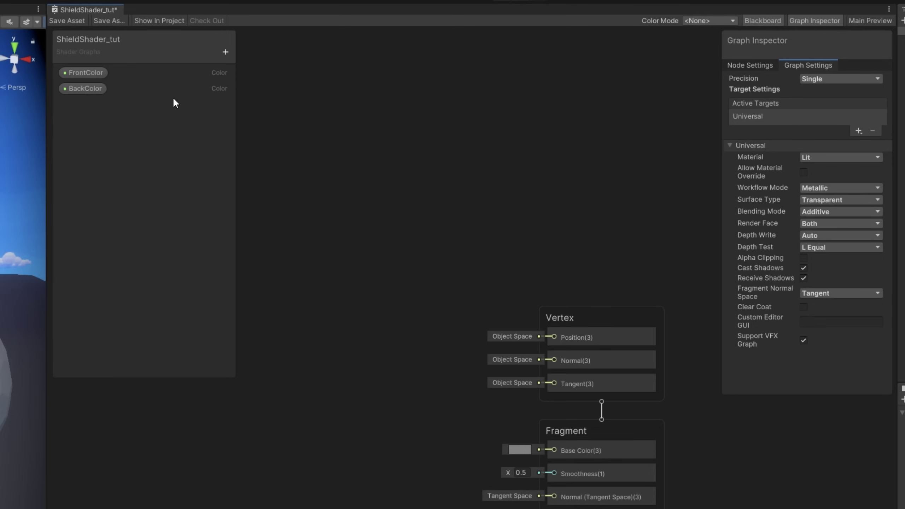
Add a Texture 2D property named MainTex to the shader graph
left_click(225, 51)
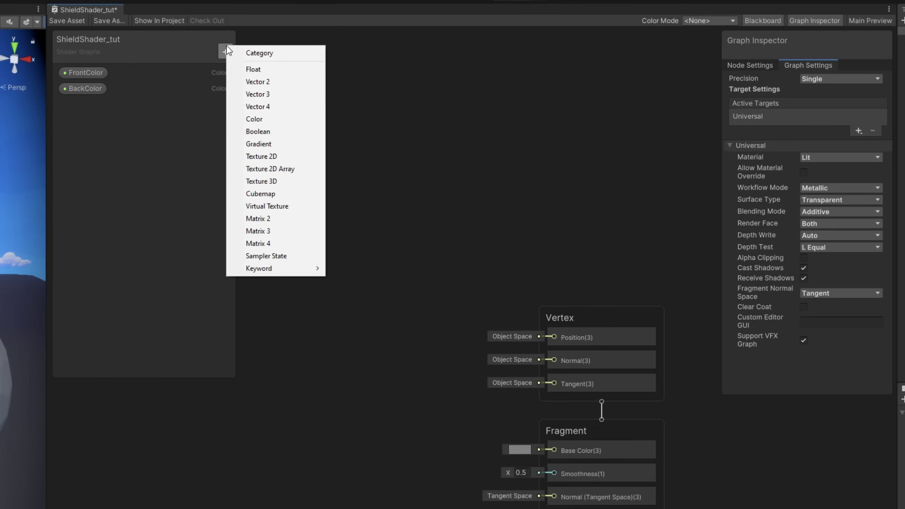
left_click(282, 157)
type("MainT")
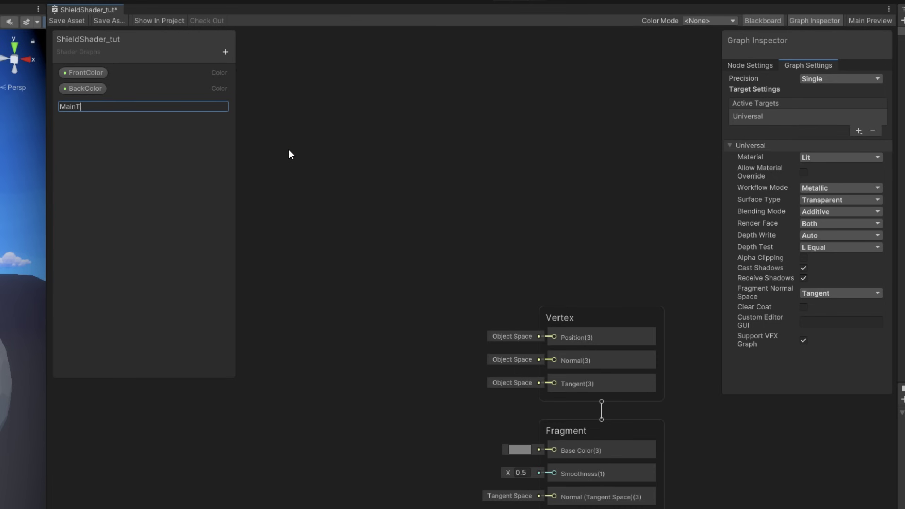
type("ex")
key("Return")
Set the FrontColor property to HDR mode with a fully opaque white default
left_click(87, 76)
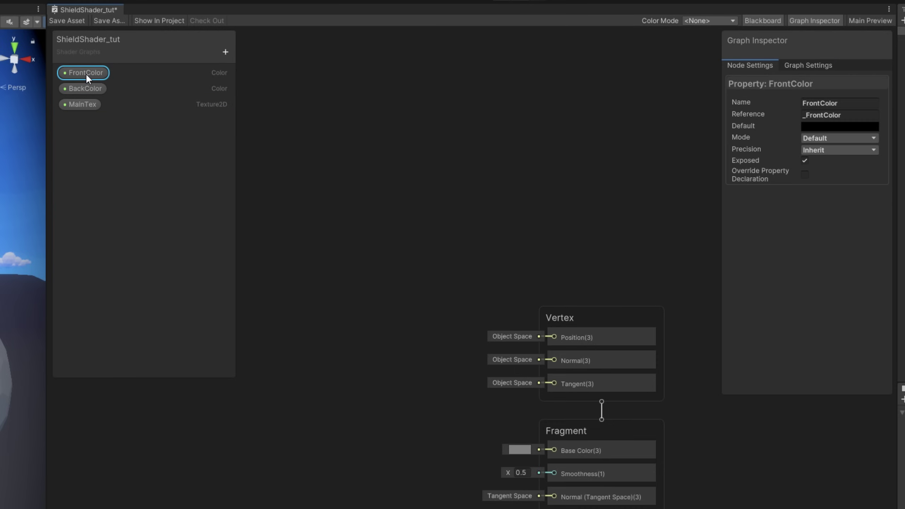
left_click(811, 137)
left_click(828, 162)
left_click(827, 128)
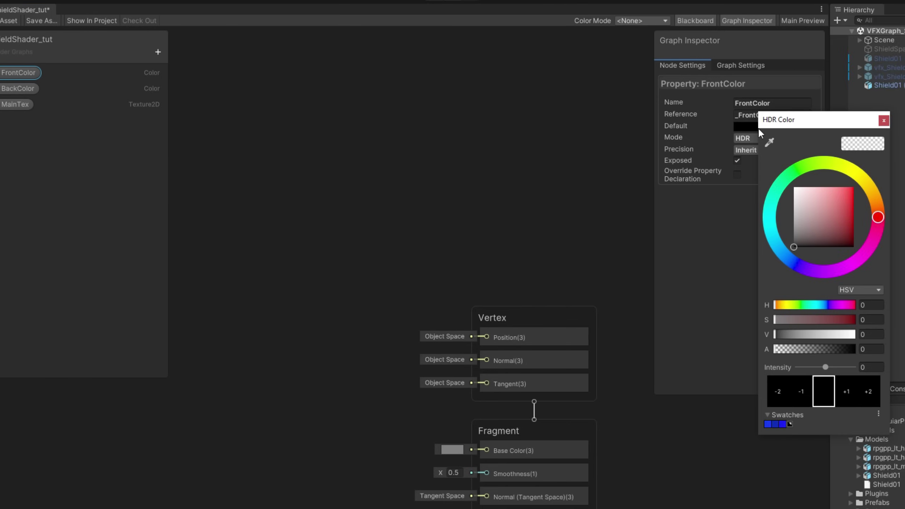
left_click_drag(803, 207, 740, 118)
left_click_drag(801, 349, 853, 349)
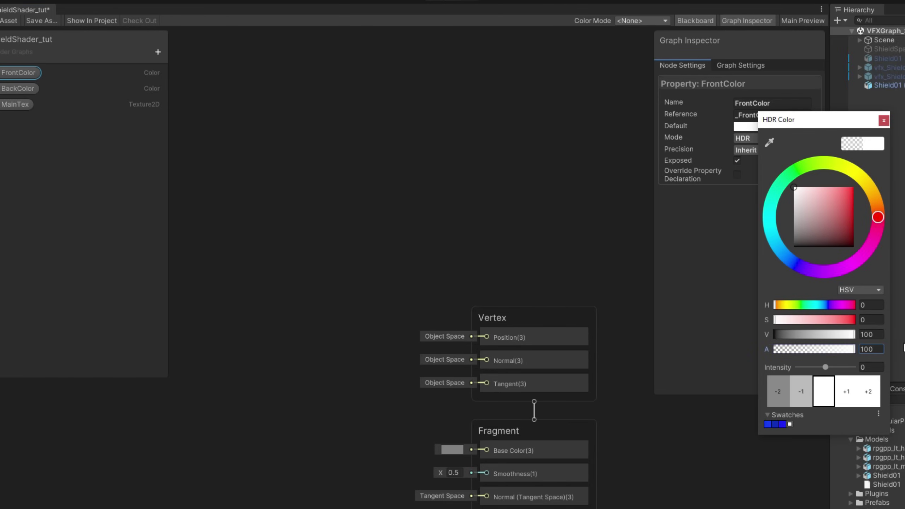
left_click(883, 120)
Set the BackColor property to HDR mode with a fully opaque white default
left_click(17, 88)
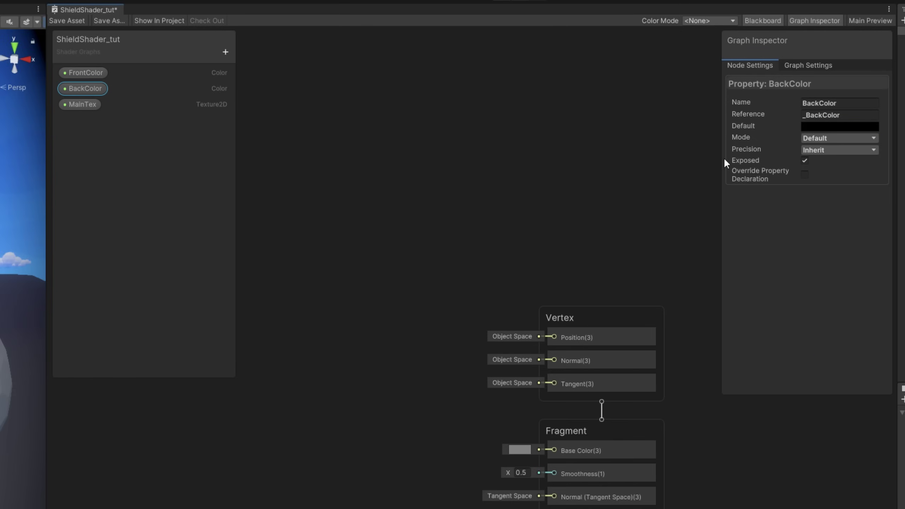
left_click(836, 137)
left_click(829, 160)
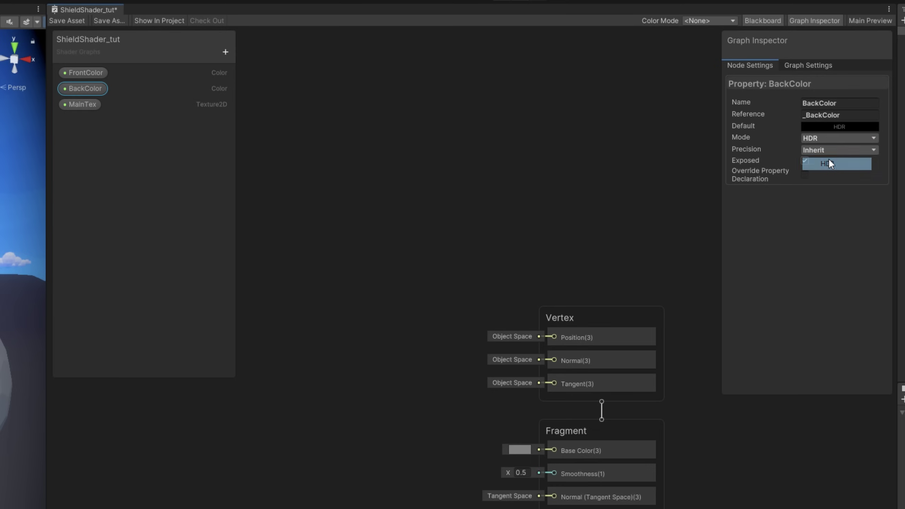
left_click(820, 126)
left_click_drag(783, 199, 765, 161)
left_click_drag(778, 348, 855, 348)
left_click(876, 119)
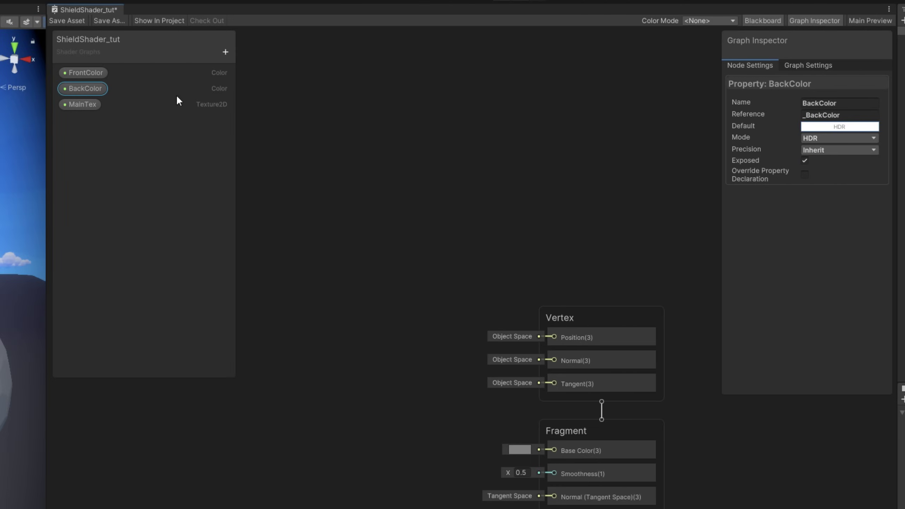
Assign a hexagon shield texture as the default of the MainTex property
left_click(89, 107)
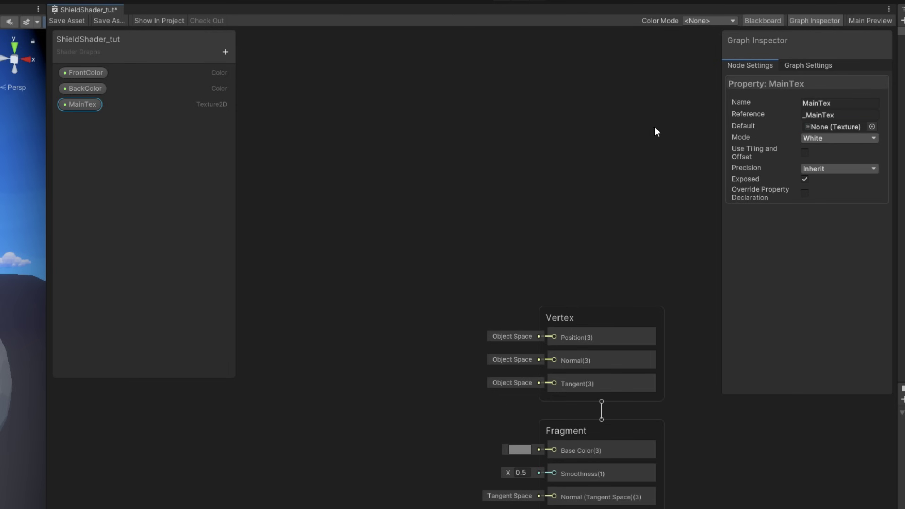
left_click(872, 127)
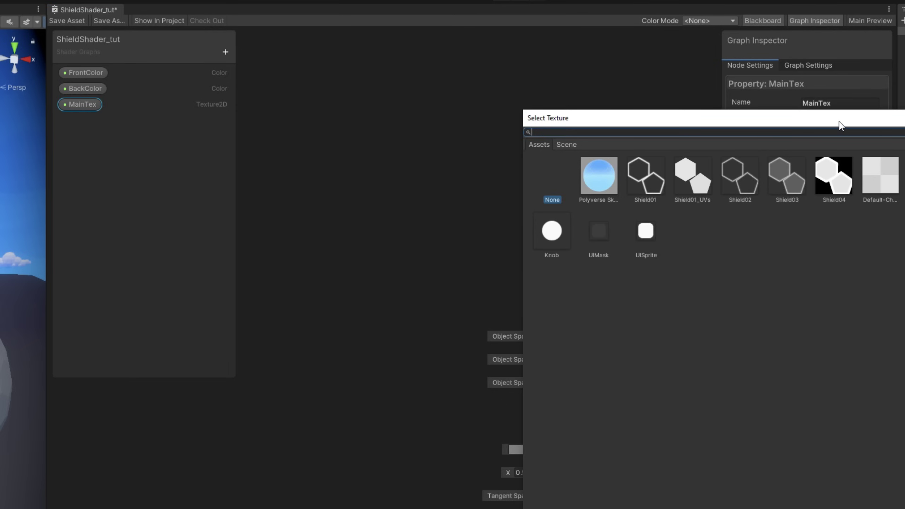
double_click(797, 177)
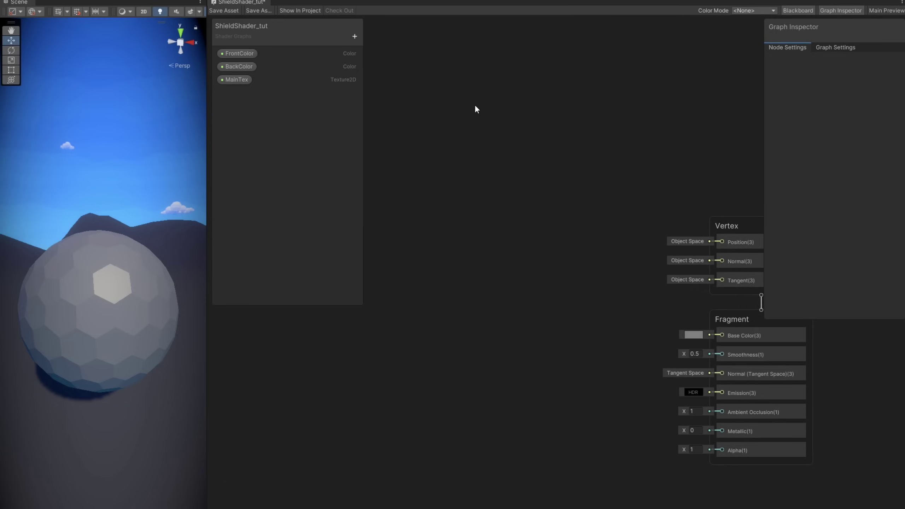
middle_click_drag(474, 104, 479, 112)
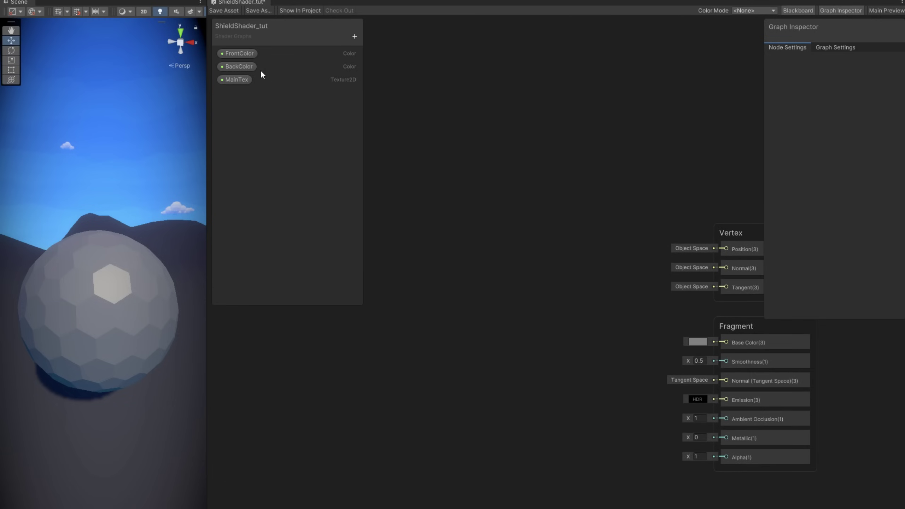
Place MainTex in the graph and feed it into a Sample Texture 2D node
left_click_drag(241, 79, 544, 258)
type("sample")
key("Return")
middle_click_drag(600, 229, 490, 256)
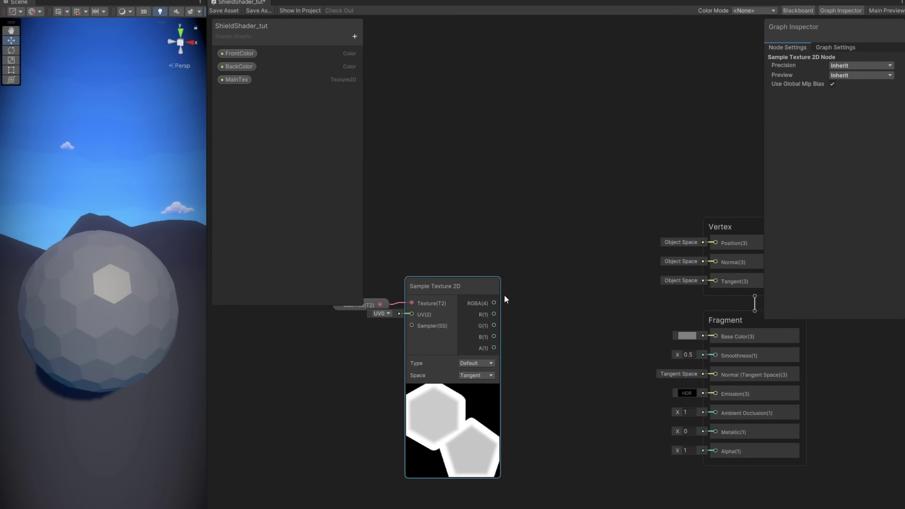
Multiply the FrontColor property with the sampled texture's RGBA output in a Multiply node
left_click_drag(494, 302, 526, 251)
type("mu")
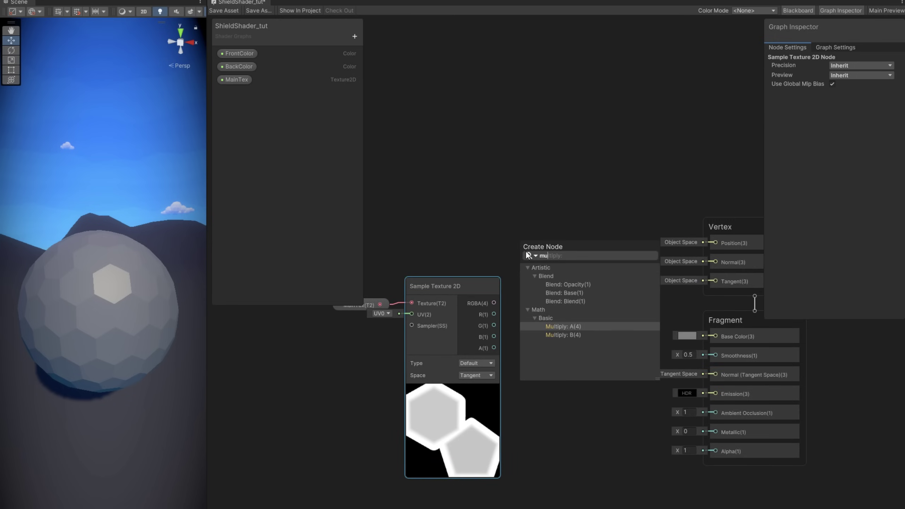
left_click(585, 334)
left_click_drag(228, 54, 519, 247)
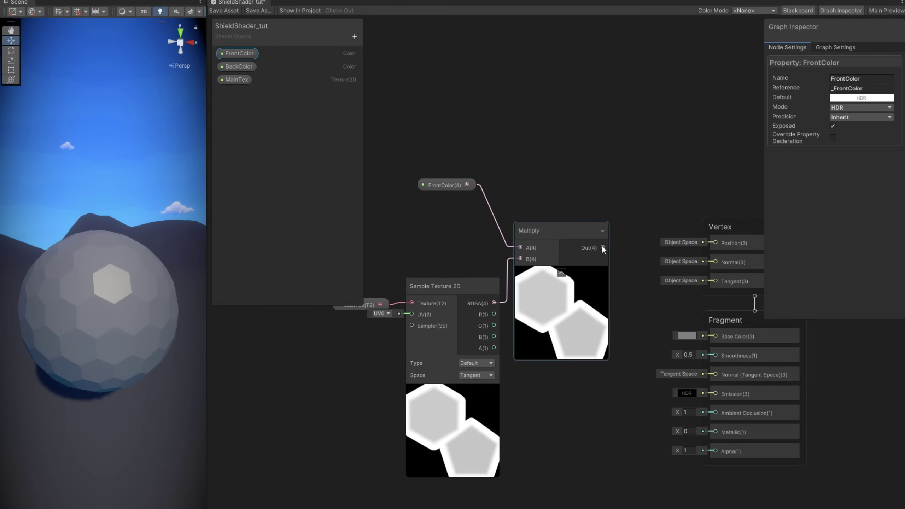
Connect the Multiply output to Base Color, reposition the Vertex and Fragment blocks, and save the shader graph
left_click_drag(601, 247, 717, 336)
left_click_drag(802, 507, 738, 225)
left_click_drag(737, 224, 750, 128)
left_click(223, 10)
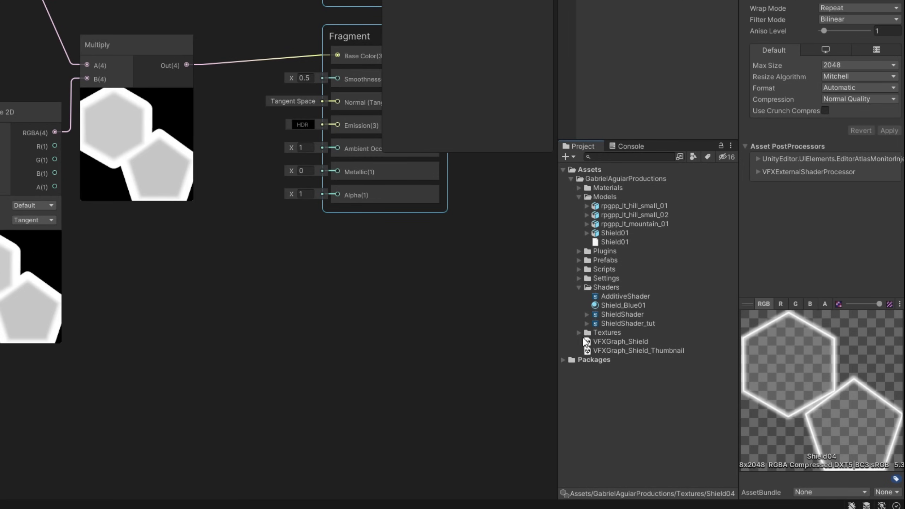
Create a material from the ShieldShader_tut shader and name it ShieldShader_tut
left_click(646, 324)
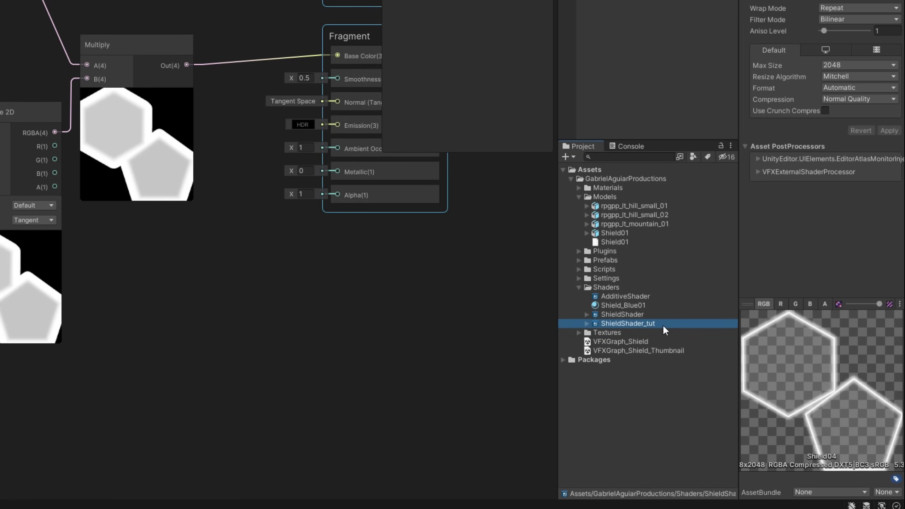
right_click(662, 324)
mouse_move(707, 33)
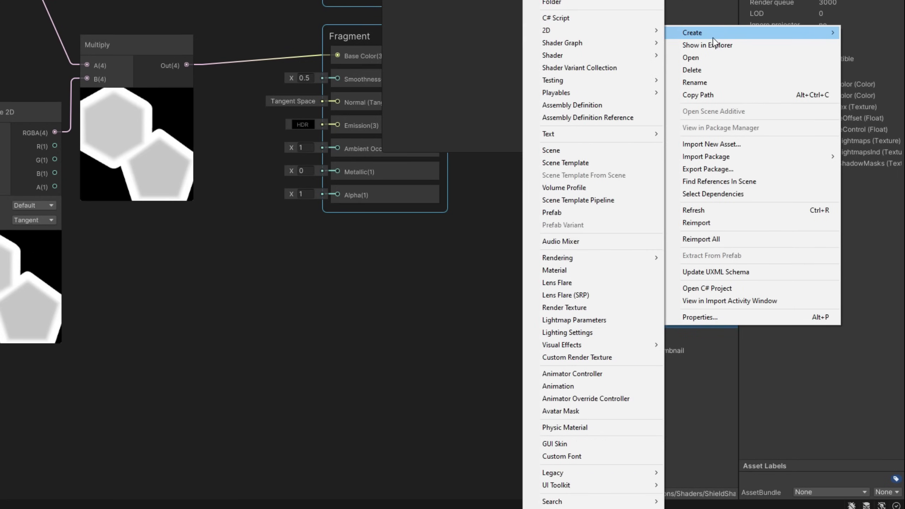
left_click(564, 268)
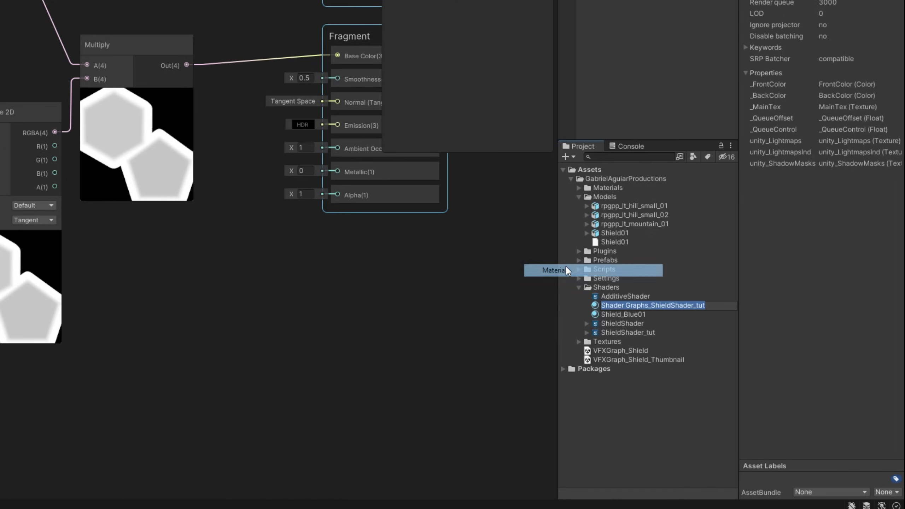
left_click_drag(650, 305, 562, 306)
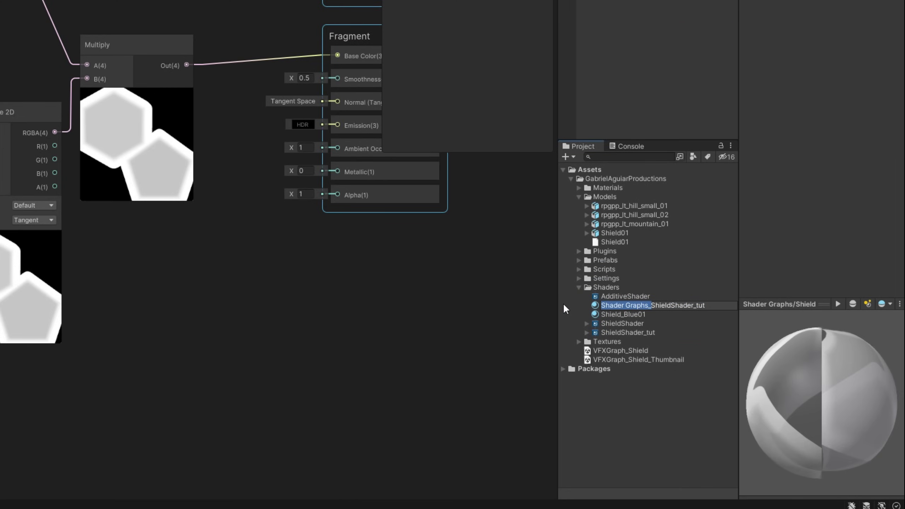
key("BackSpace")
key("Return")
Apply the ShieldShader_tut material to the shield sphere in the scene and check its look
left_click_drag(623, 323, 114, 279)
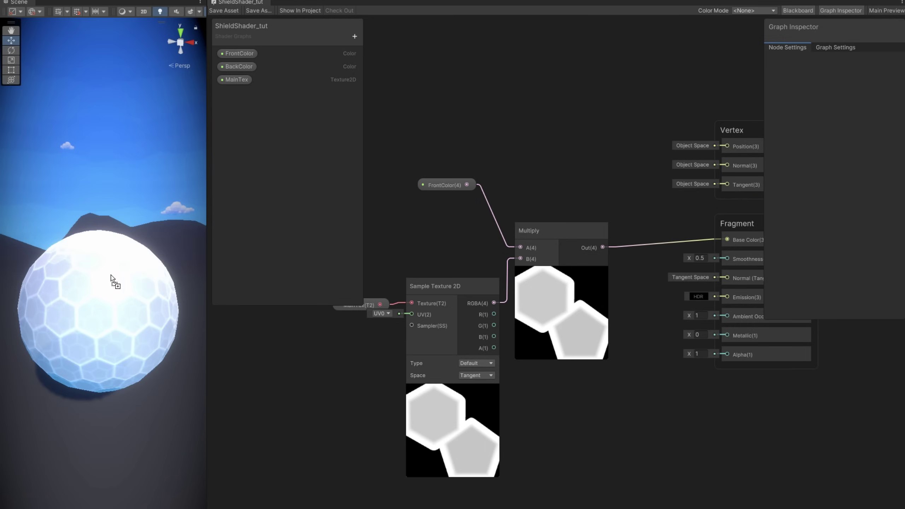
left_click_drag(211, 328, 266, 323)
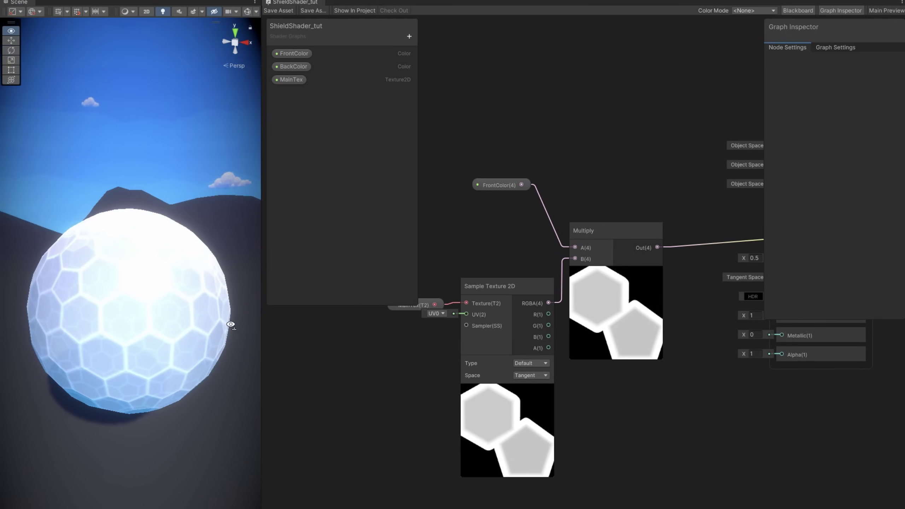
mouse_move(230, 323)
right_mouse_down()
mouse_move(236, 307)
mouse_move(241, 314)
right_mouse_up()
left_click_drag(241, 315, 120, 317, "alt")
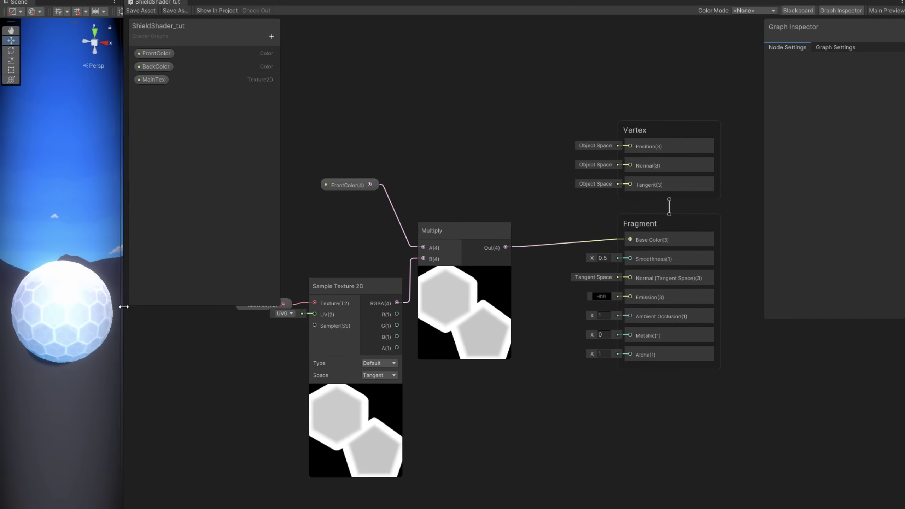
Add an Is Front Face node and feed its output into the Predicate of a Branch node
middle_click_drag(392, 203, 461, 140)
key("space")
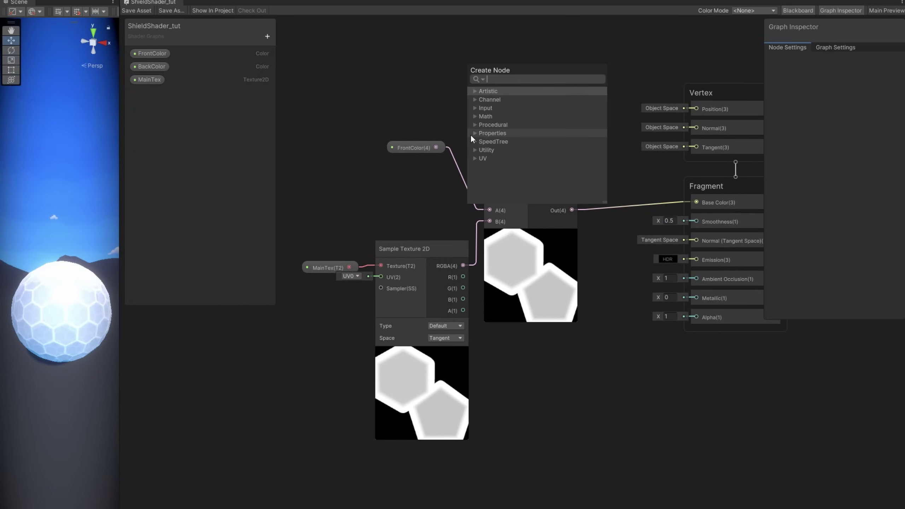
type("is fron")
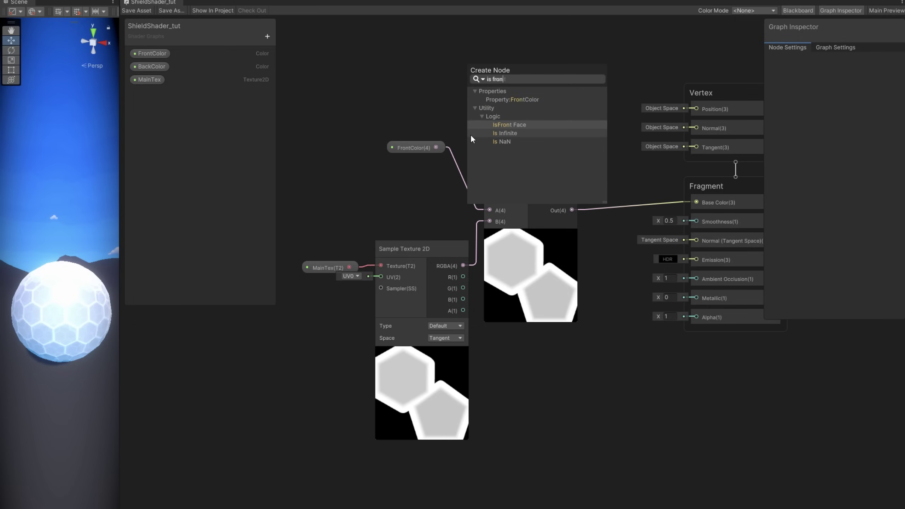
left_click(510, 124)
left_click_drag(493, 163, 441, 65)
key("space")
type("pre")
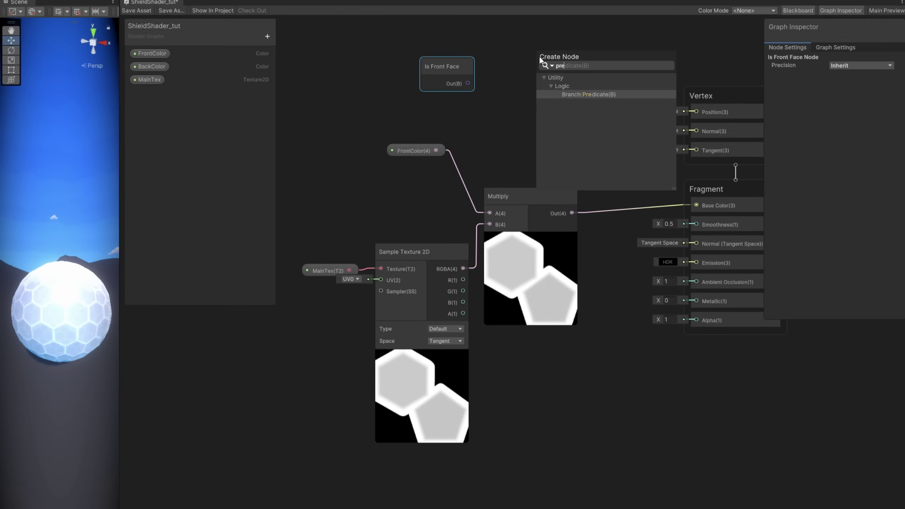
key("Return")
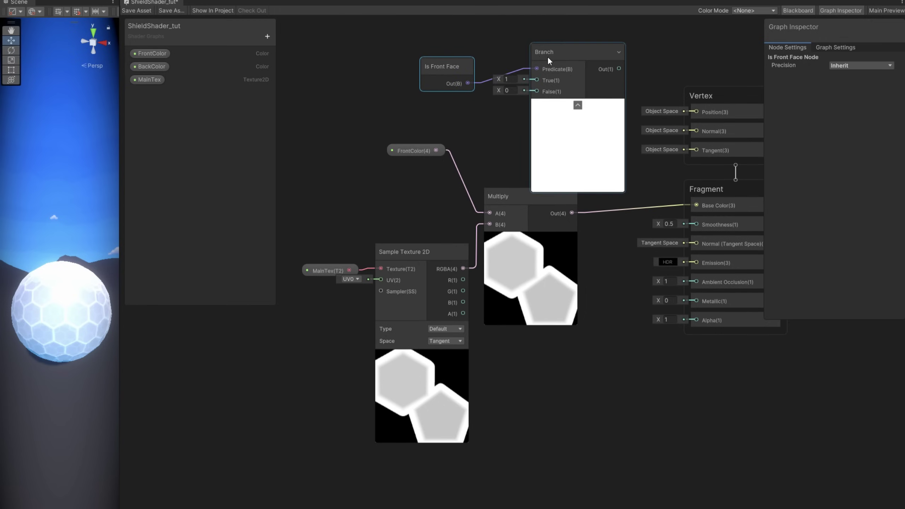
Connect the FrontColor Multiply output to the True input of the Branch node
left_click_drag(547, 56, 548, 71)
left_click_drag(572, 213, 538, 94)
left_click(497, 145)
Multiply the BackColor property with the sampled texture and connect the result to the Branch node's False input
left_click_drag(151, 67, 459, 504)
left_click_drag(457, 444, 516, 409)
type("mul")
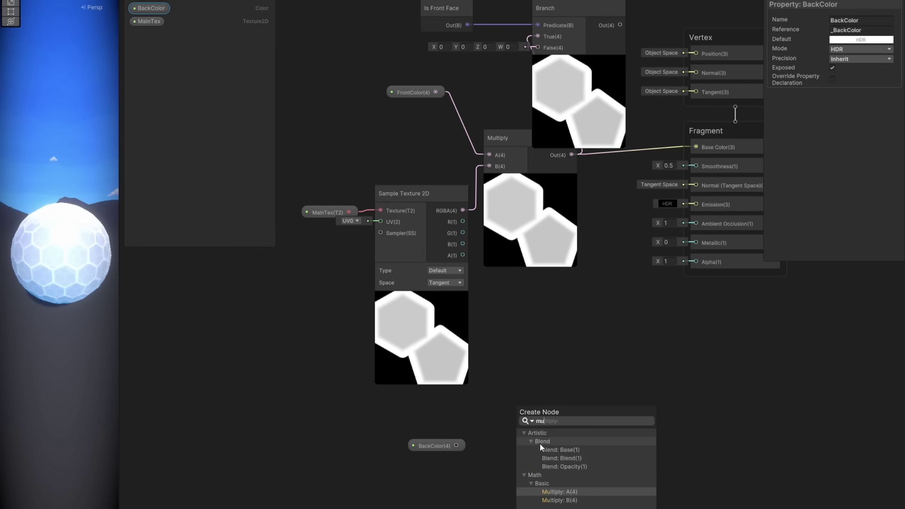
left_click(562, 501)
left_click_drag(463, 268, 512, 455)
left_click_drag(572, 471, 532, 106)
Spread the Is Front Face and Branch nodes and the Vertex and Fragment blocks away from the Multiply nodes
left_click_drag(685, 35, 436, 101)
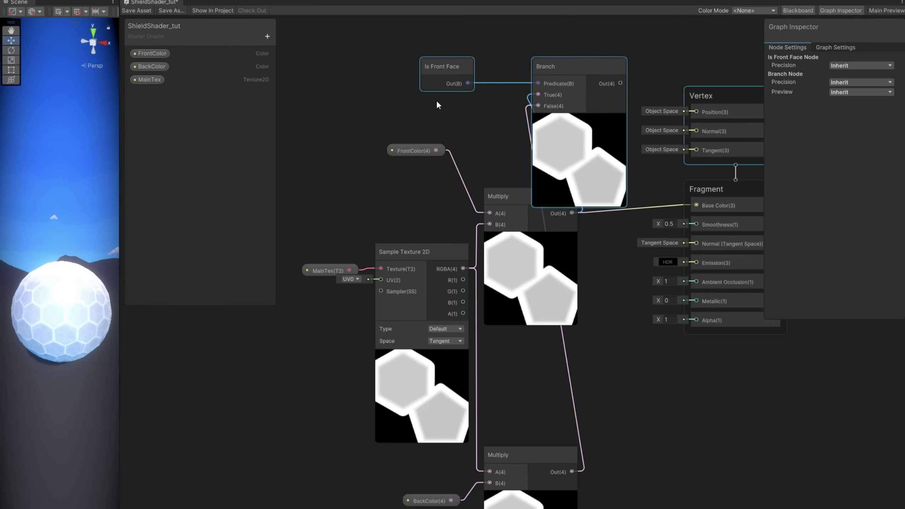
left_click(687, 185, "ctrl")
left_click_drag(687, 186, 904, 285)
middle_click_drag(649, 363, 489, 350)
scroll(542, 93, "down", 1)
left_click(541, 94)
middle_click_drag(532, 177, 531, 166)
middle_click_drag(637, 123, 628, 127)
Connect the Branch output to Base Color and tidy the layout of the surrounding nodes
left_click_drag(650, 152, 715, 257)
left_click(716, 158)
left_click_drag(716, 159, 747, 91)
left_click_drag(640, 95, 512, 146)
left_click_drag(599, 145, 591, 164)
left_click(497, 246)
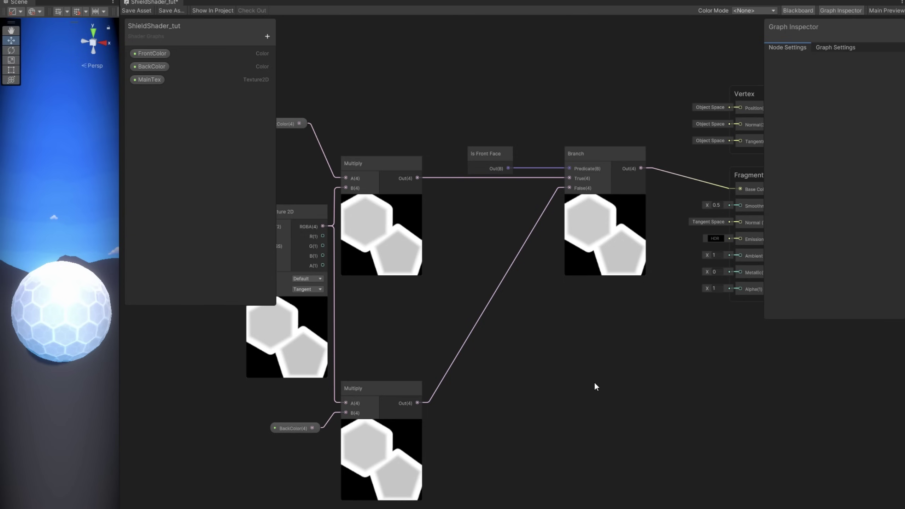
middle_click_drag(594, 383, 558, 380)
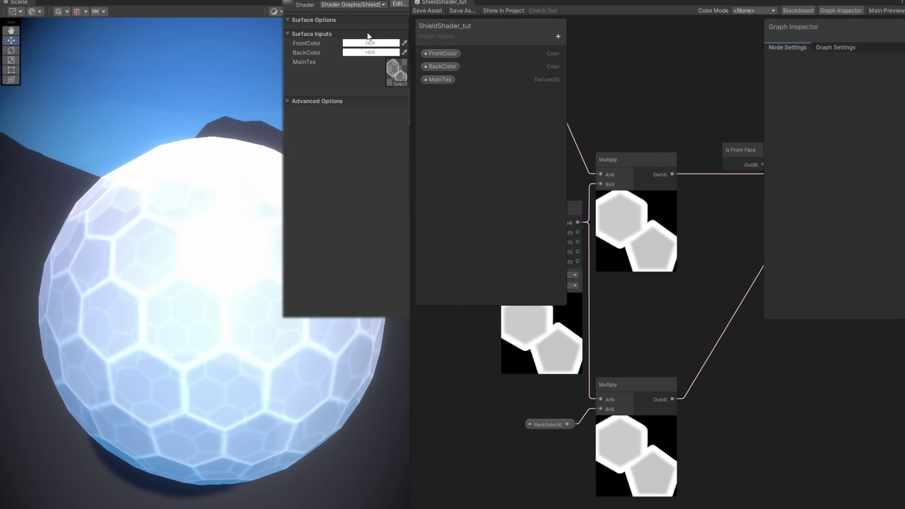
Set the material's FrontColor to light blue, HSV 219, 83, 100, with an intensity of 1
left_click(370, 43)
left_click(318, 143)
left_click(370, 90)
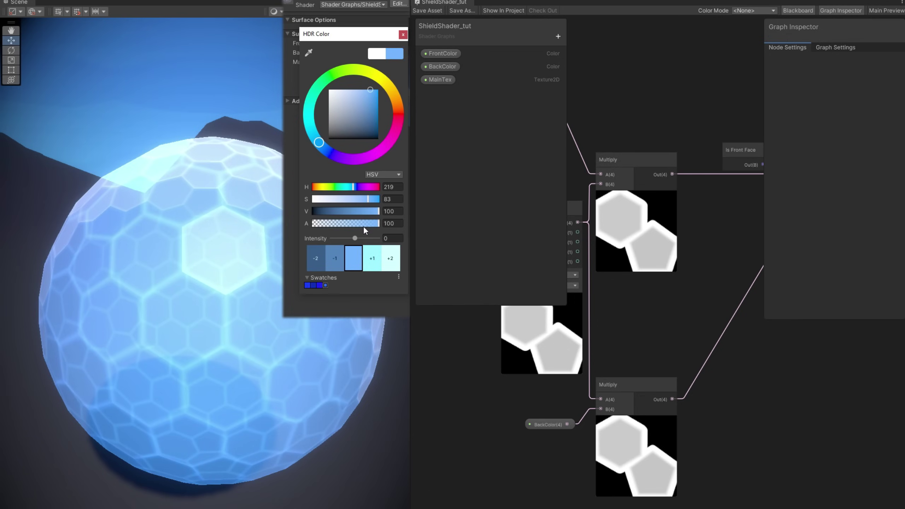
left_click_drag(356, 238, 357, 239)
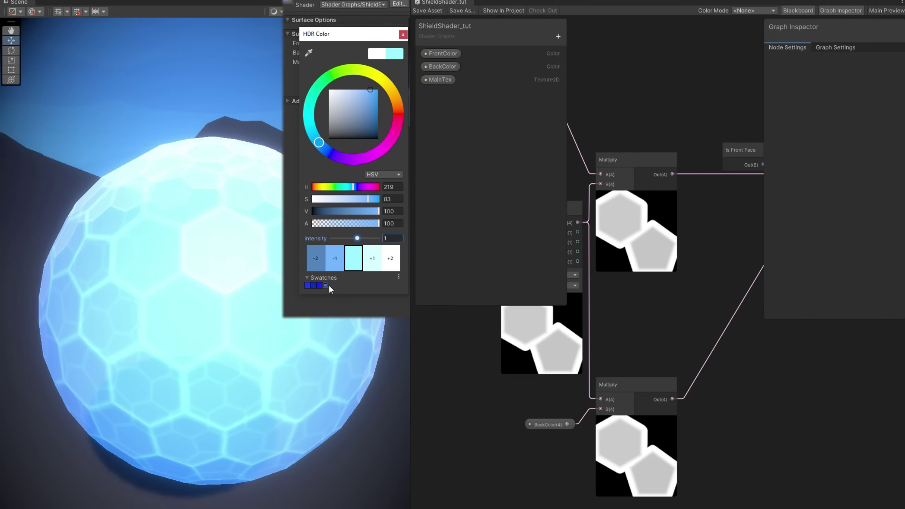
left_click(402, 35)
Set the material's BackColor to red, HSV 0, 94, 96
left_click(360, 54)
left_click_drag(377, 104, 376, 102)
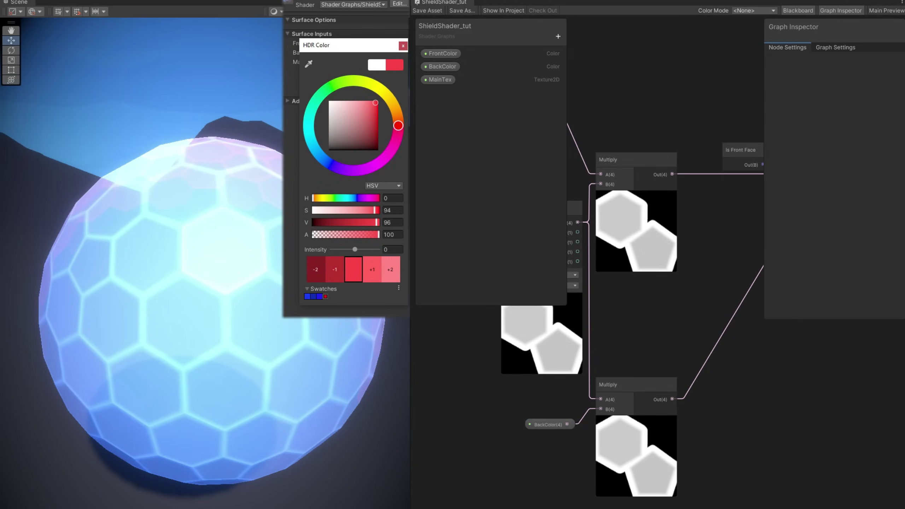
left_click(174, 201)
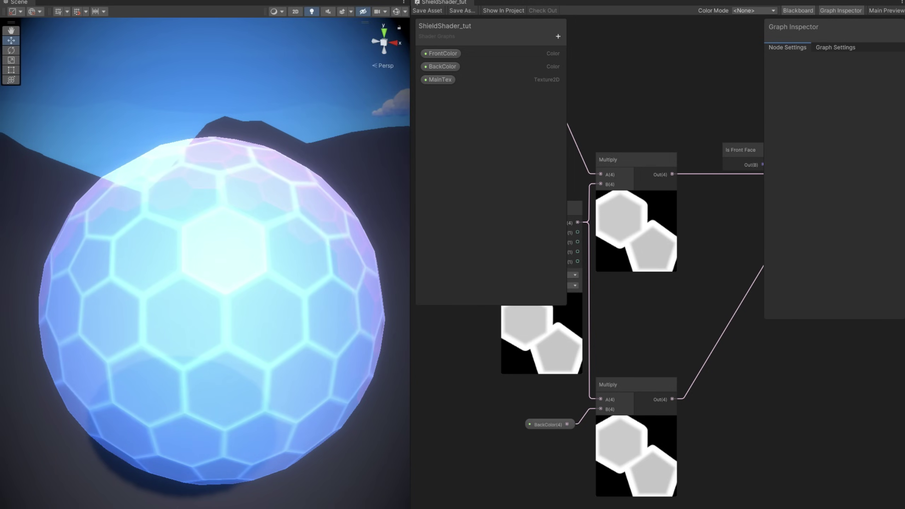
Add a Multiply node that combines the outputs of the FrontColor and BackColor Multiply nodes
left_click_drag(410, 415, 221, 321)
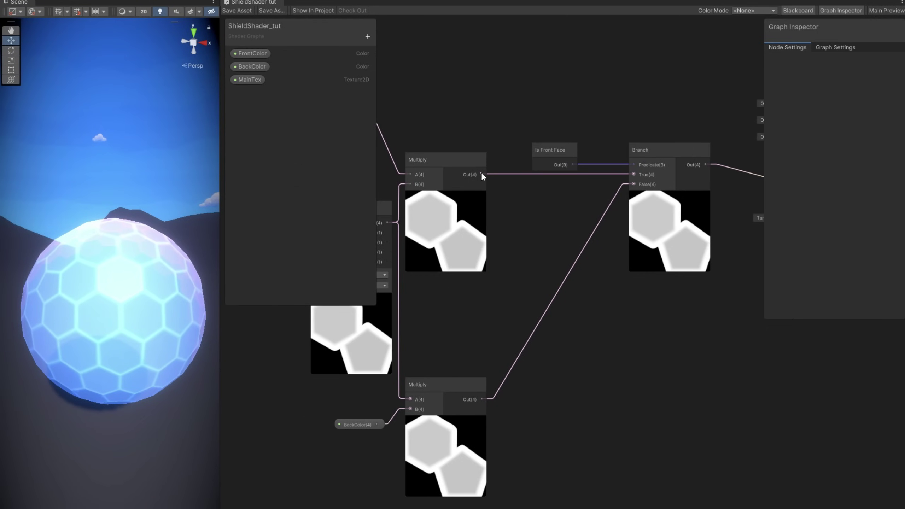
left_click_drag(481, 173, 592, 373)
type("mu")
left_click(646, 451)
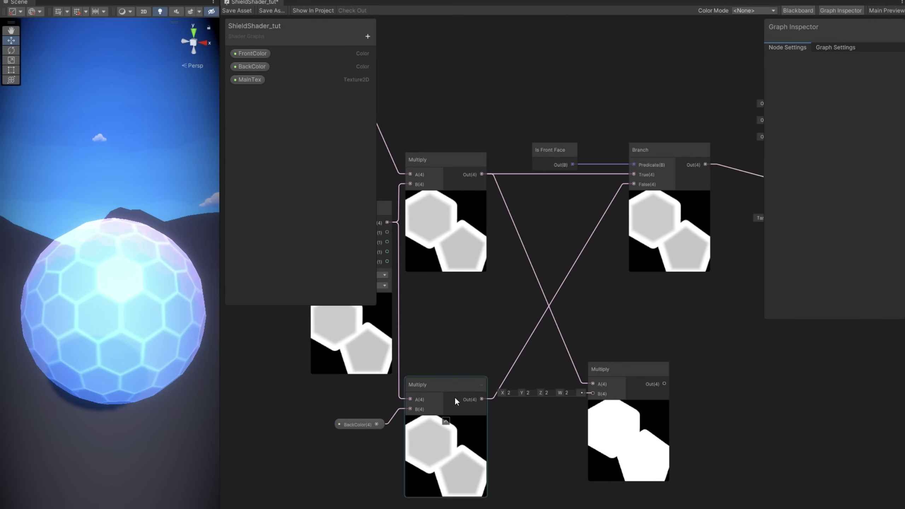
left_click_drag(482, 398, 593, 392)
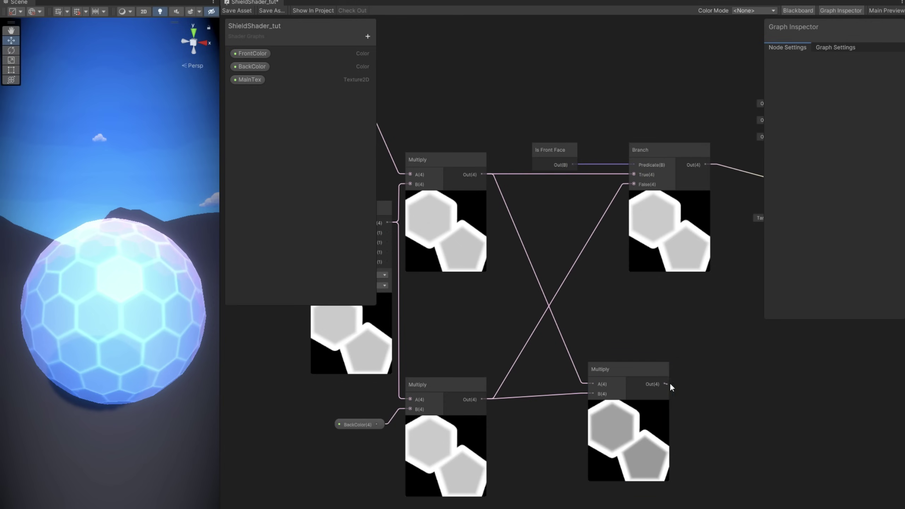
Feed the combined Multiply output into a new Split node placed beside it
key("space")
type("split")
key("Return")
left_click_drag(755, 351, 702, 371)
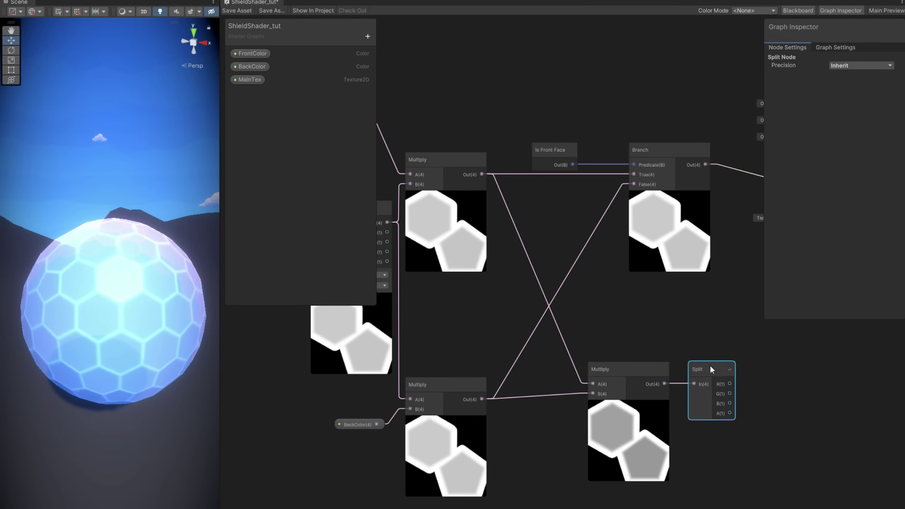
Connect the Split node's A output to the Fragment's Alpha input and save the graph
middle_click_drag(709, 366, 496, 366)
left_click_drag(515, 414, 591, 285)
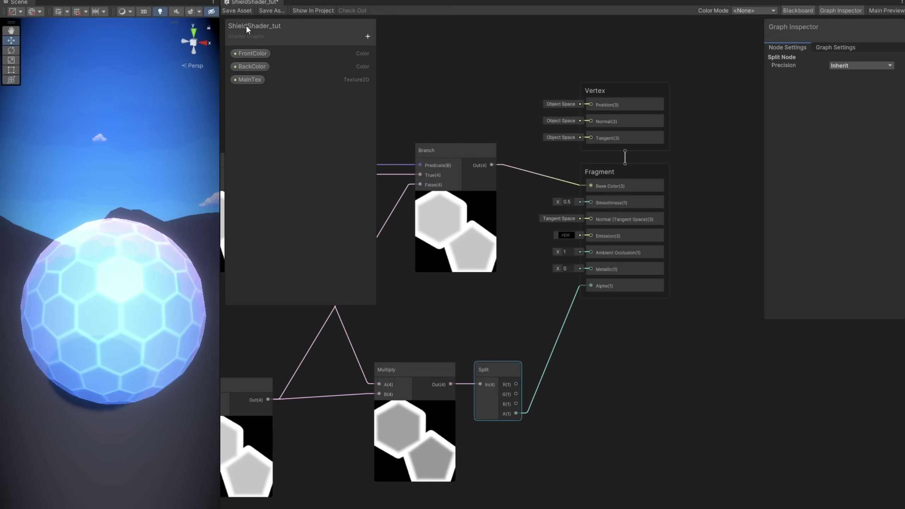
left_click(241, 8)
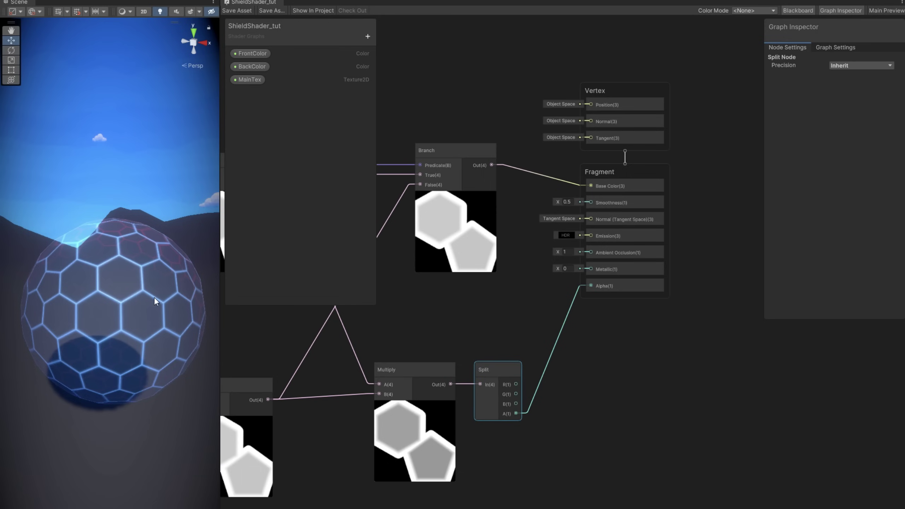
Raise the HDR intensity of the material's FrontColor and set its BackColor to blue, HSV 237, 94, 96
left_click(302, 61)
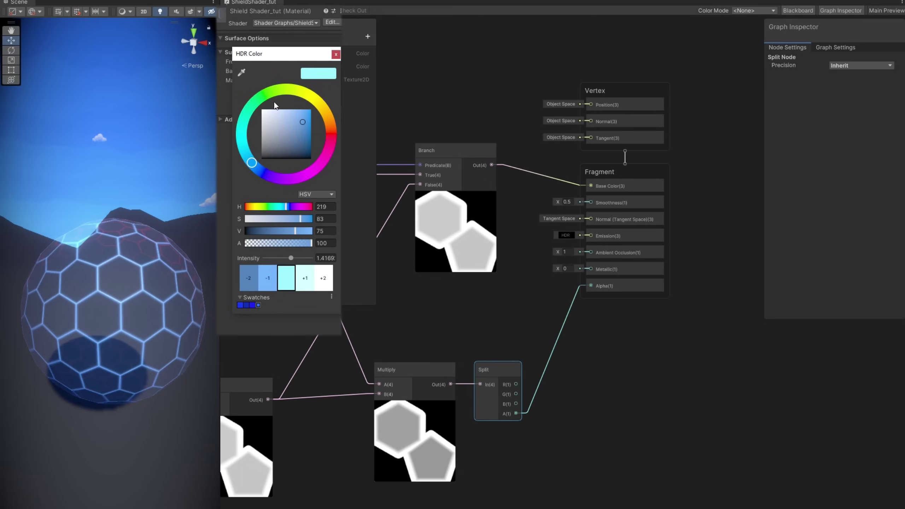
left_click_drag(289, 257, 297, 259)
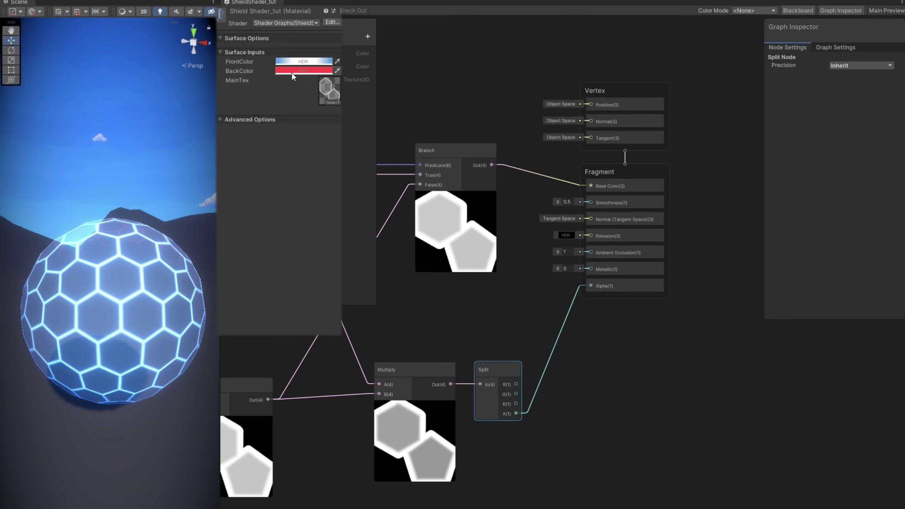
left_click(292, 71)
left_click(262, 182)
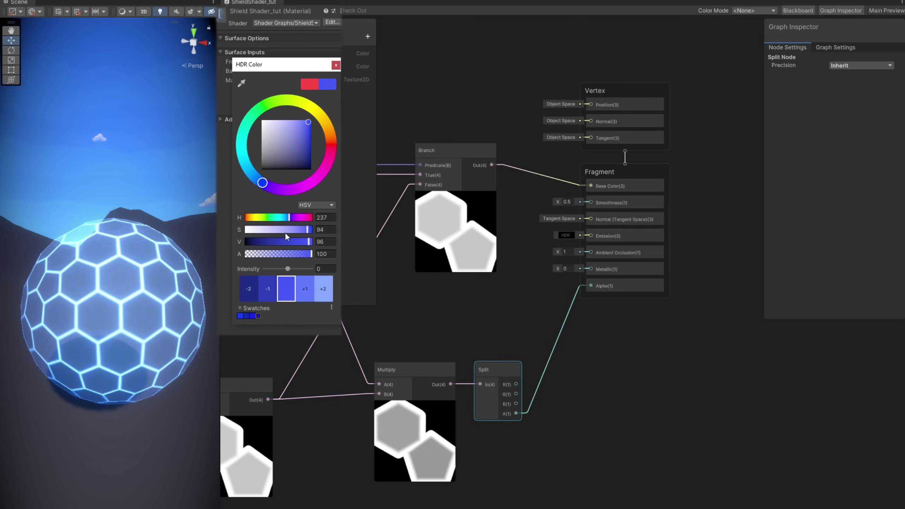
mouse_move(291, 266)
left_mouse_down()
mouse_move(302, 270)
mouse_move(291, 270)
left_mouse_up()
left_click(335, 65)
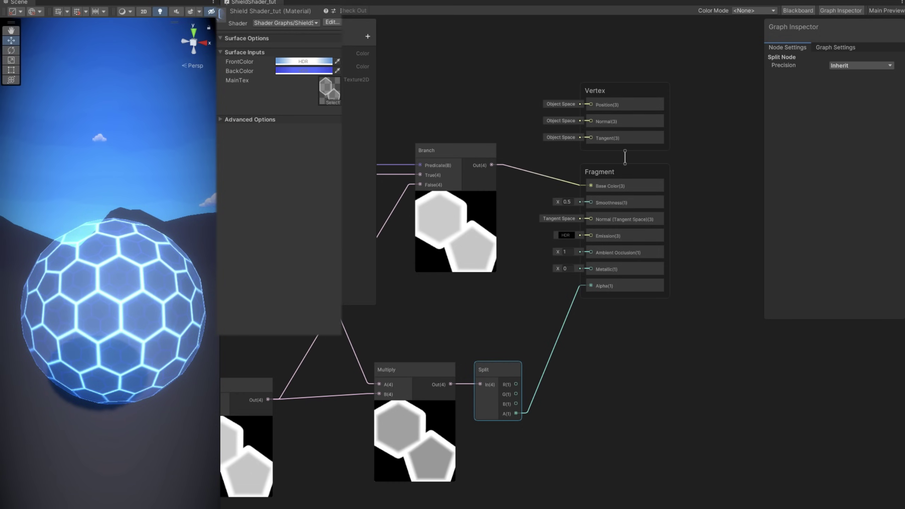
Add a Color property named FresnelColor to the shader graph
left_click(525, 327)
left_click(367, 36)
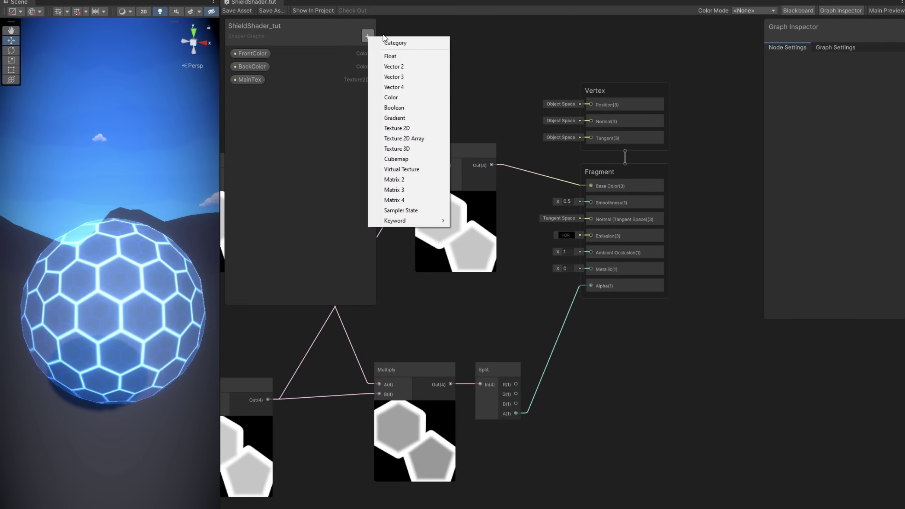
left_click(399, 89)
type("FresnelColor")
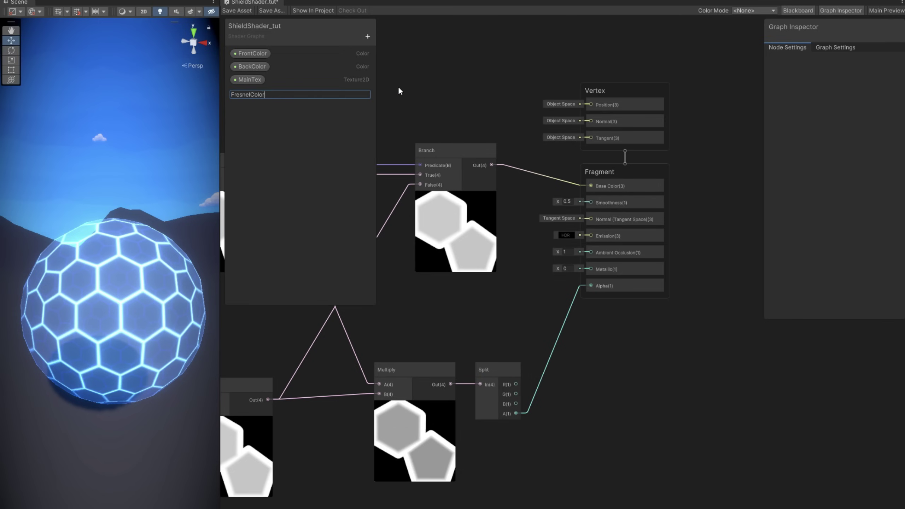
key("Return")
Switch FresnelColor to HDR mode and make its default color white with an alpha of 100
left_click(266, 94)
left_click(848, 106)
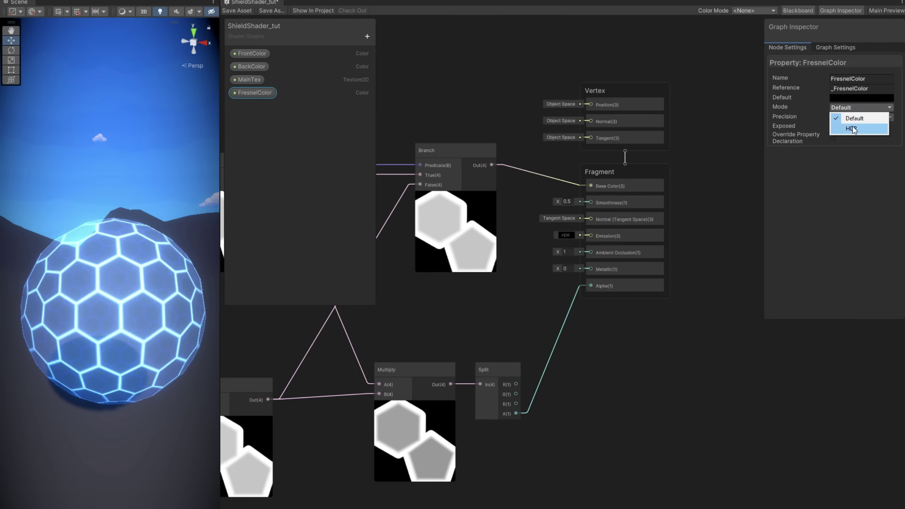
left_click(852, 126)
left_click(851, 98)
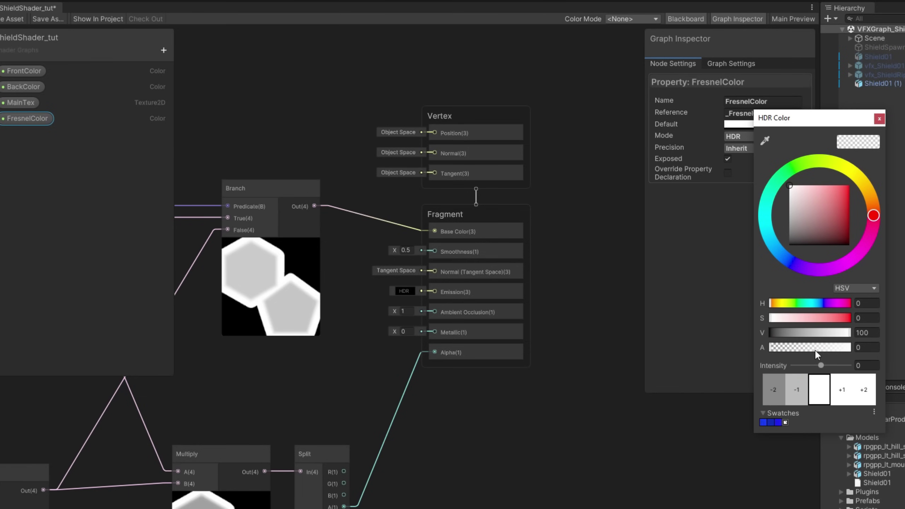
left_click_drag(815, 349, 851, 348)
key("Escape")
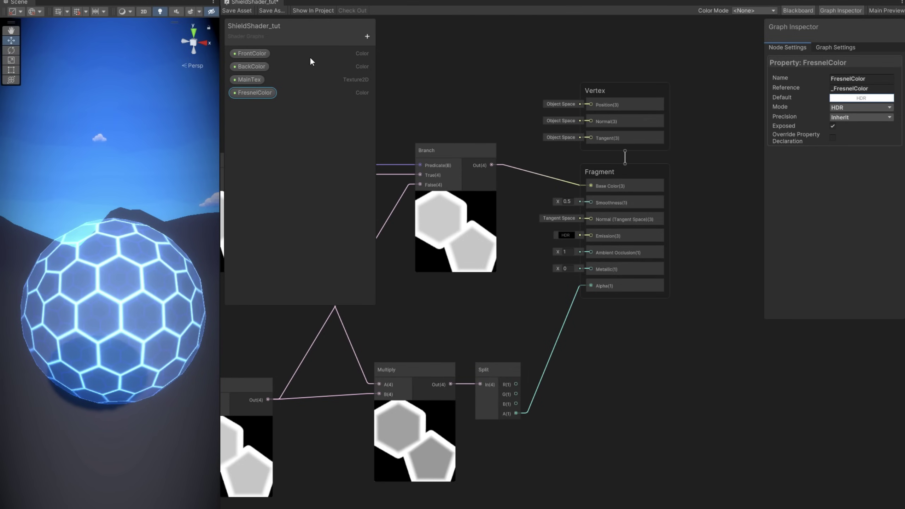
Add a Float property named FresnelPower with a default value of 2
left_click(367, 36)
left_click(391, 52)
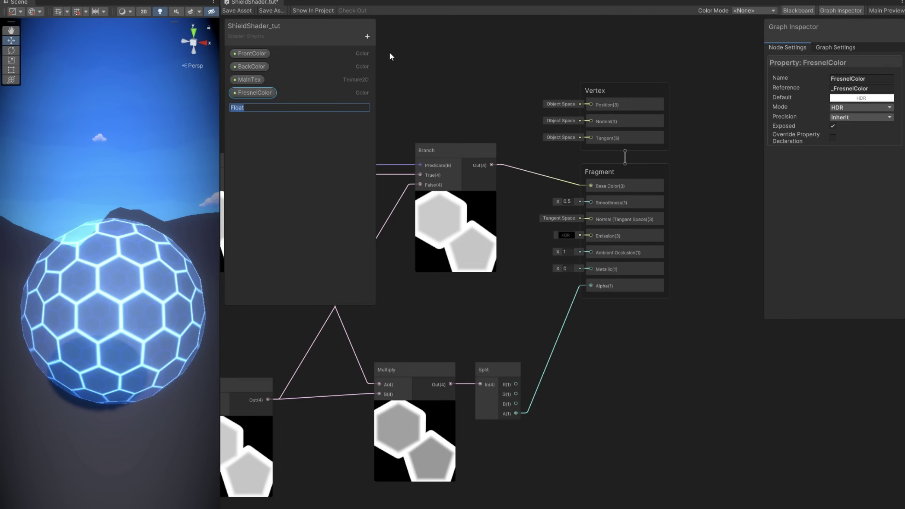
type("FresnelPower")
key("Return")
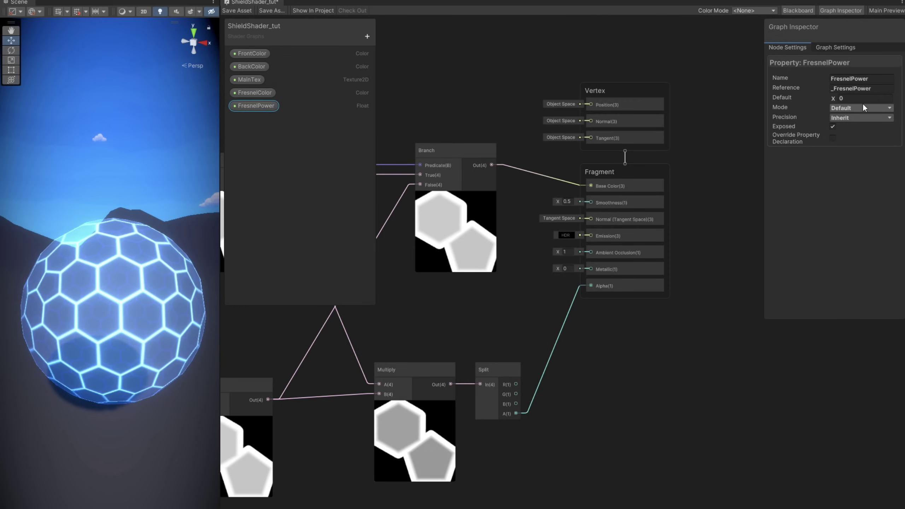
left_click(861, 97)
type("2")
Create a Fresnel Effect node below the existing Multiply nodes and connect the FresnelPower property to its Power input
middle_click_drag(603, 484, 880, 139)
left_click(554, 349)
key("space")
type("fres")
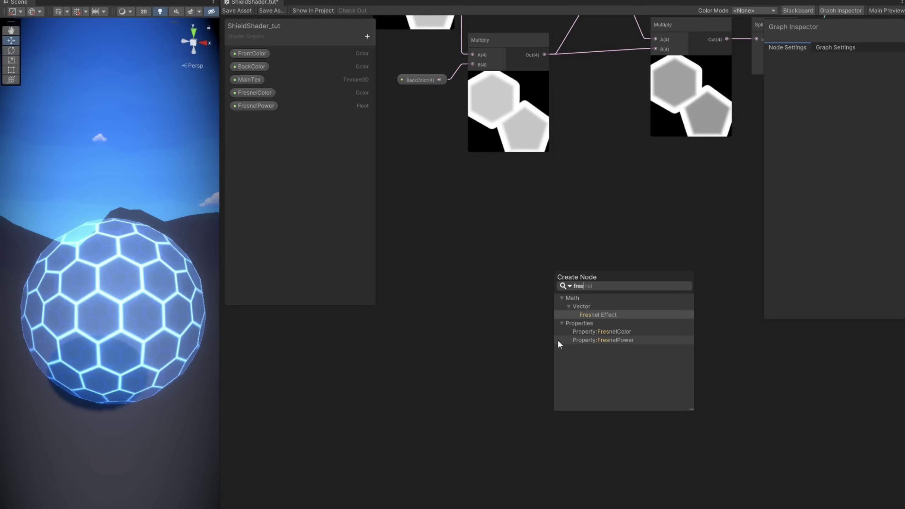
key("Return")
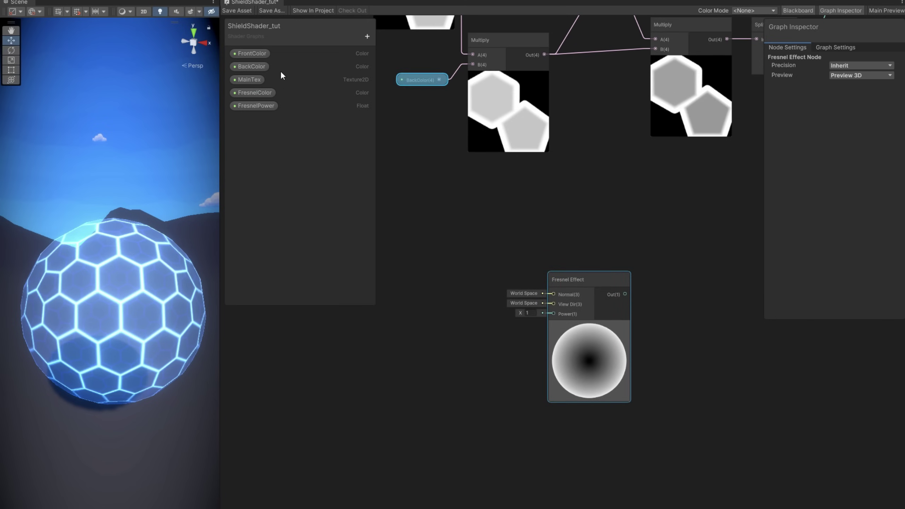
left_click_drag(252, 106, 554, 313)
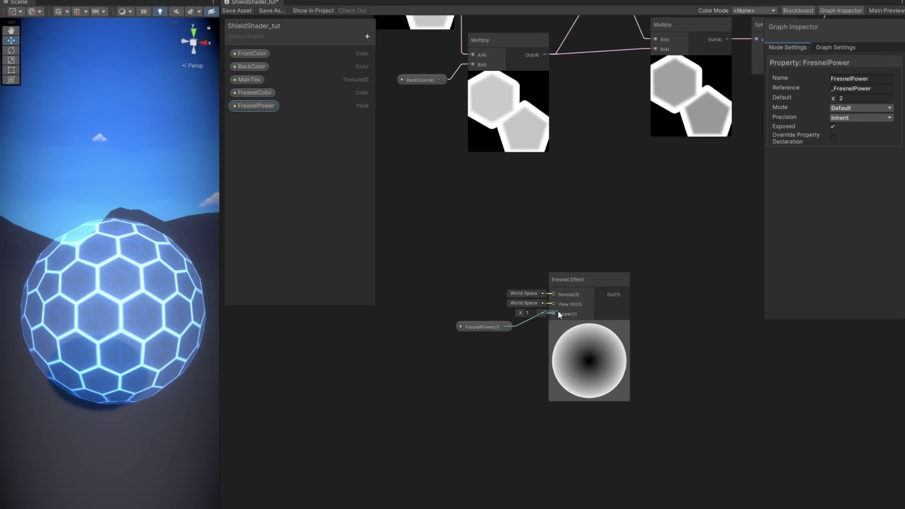
Place the FresnelColor property in the graph and multiply it with the Fresnel Effect output in a new Multiply node
left_click_drag(254, 92, 671, 332)
type("multiply")
left_click(713, 390)
left_click_drag(688, 321, 680, 303)
middle_click_drag(684, 282, 512, 302)
Connect the Fresnel Multiply output to the Fragment's Emission input and save the graph
left_click(568, 218)
middle_click_drag(577, 262, 435, 402)
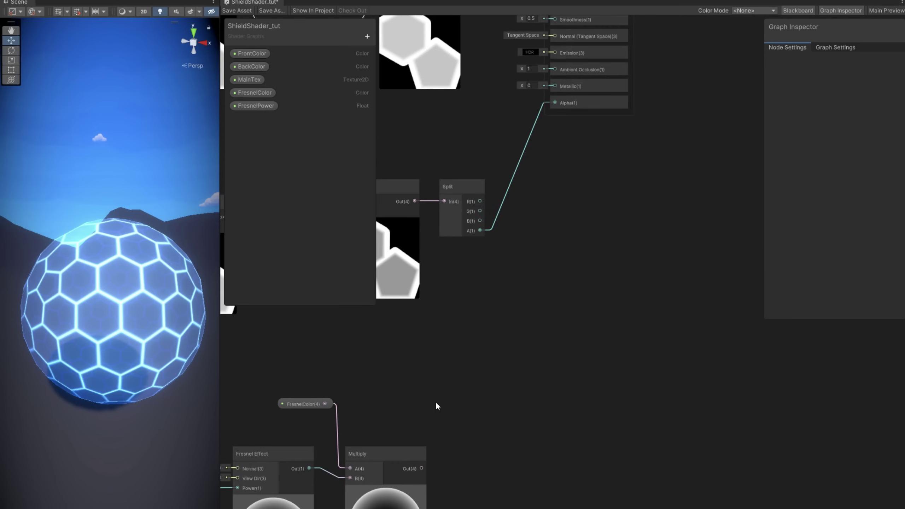
scroll(441, 433, "down", 1)
left_click_drag(424, 461, 536, 102)
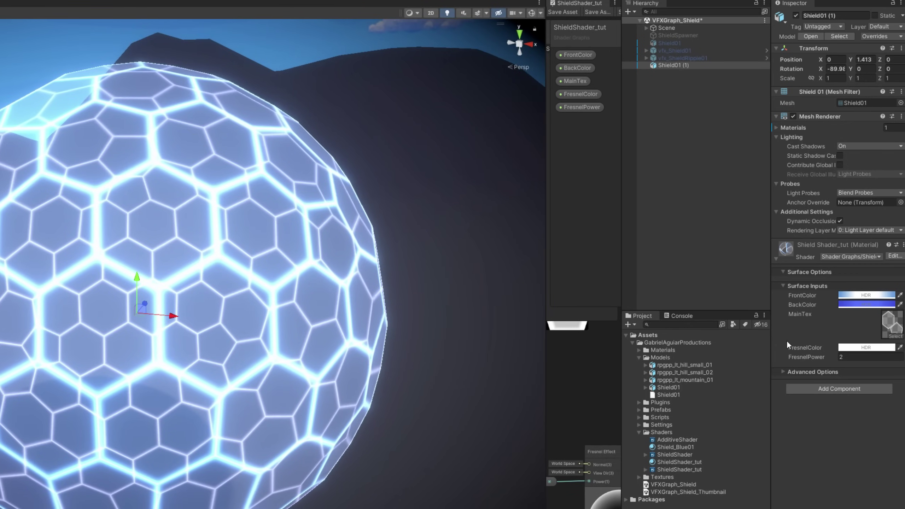
Set the material's FresnelColor to purple with hue 263 and saturation 84, and raise its intensity
left_click(867, 348)
left_click_drag(848, 344, 663, 183)
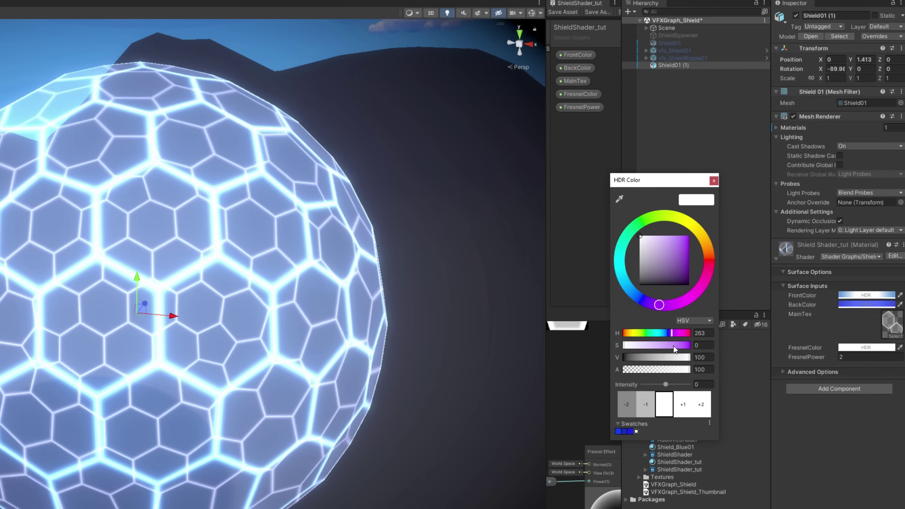
left_click_drag(673, 346, 679, 345)
left_click_drag(665, 384, 672, 385)
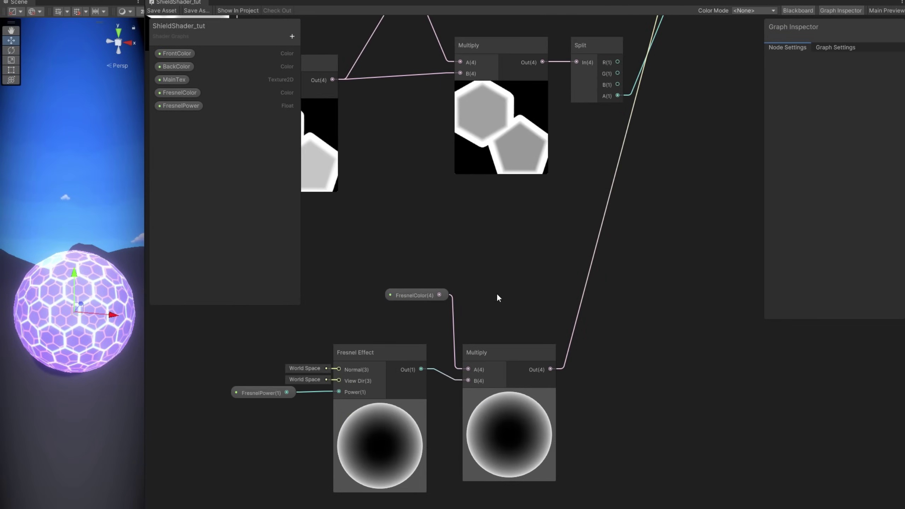
Add an Is Front Face node driving the Predicate of a new Branch node beside the Fresnel Multiply node
middle_click_drag(497, 295, 525, 273)
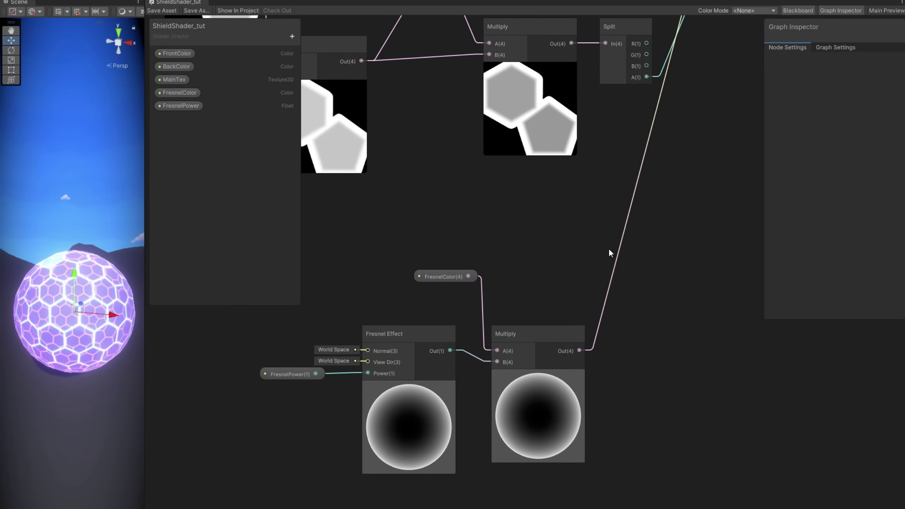
key("space")
type("front")
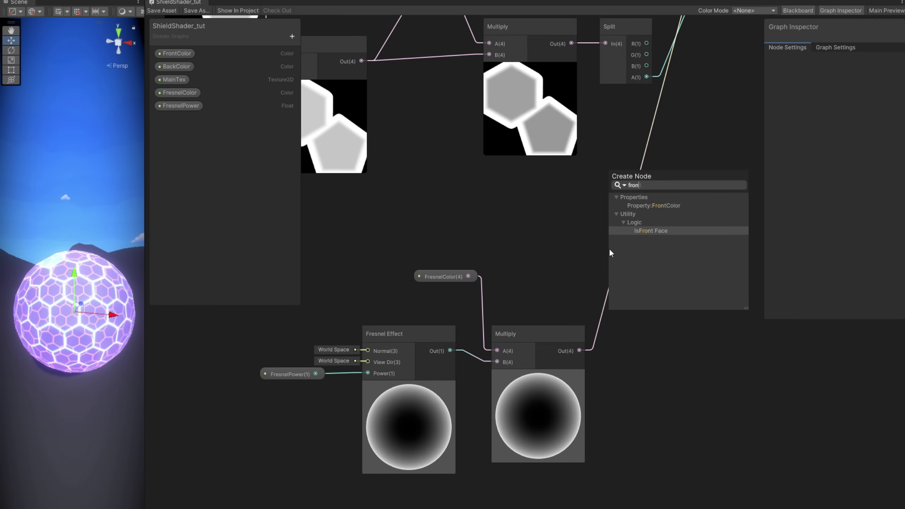
key("Return")
left_click(683, 282)
key("space")
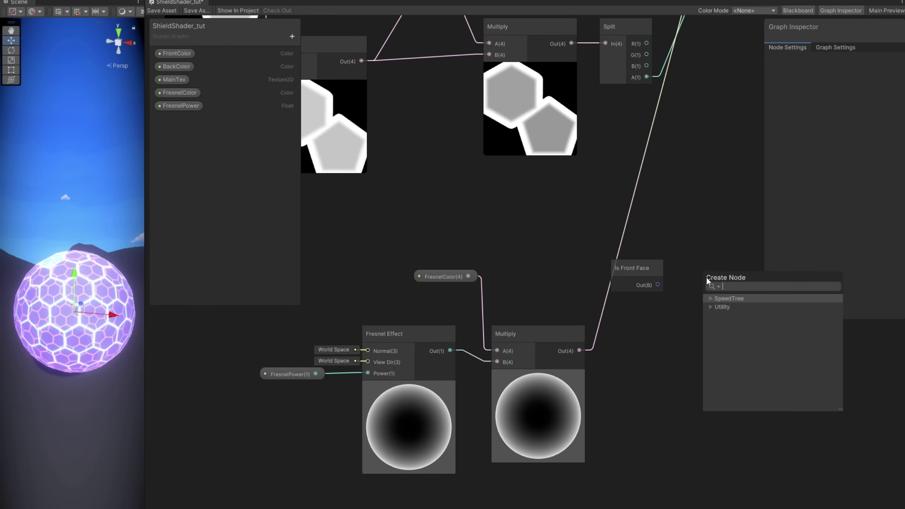
type("branch")
key("Return")
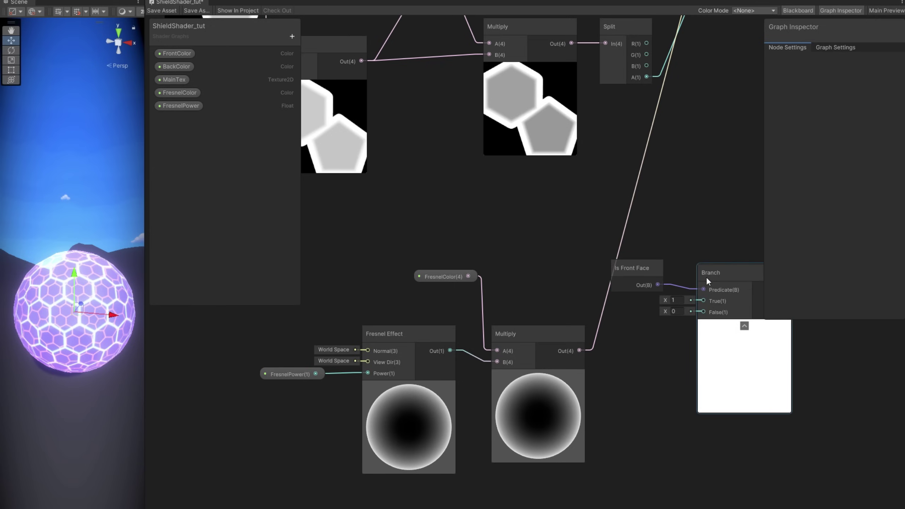
middle_click_drag(704, 275, 644, 296)
Connect the Fresnel Multiply output to the new Branch's True input and the BackColor Multiply output to its False input
left_click_drag(519, 370, 648, 312)
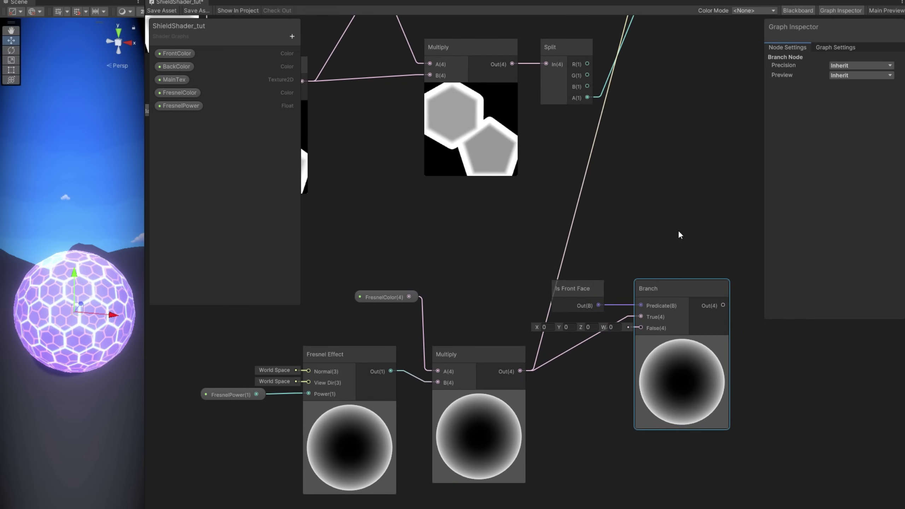
middle_click_drag(657, 244, 802, 402)
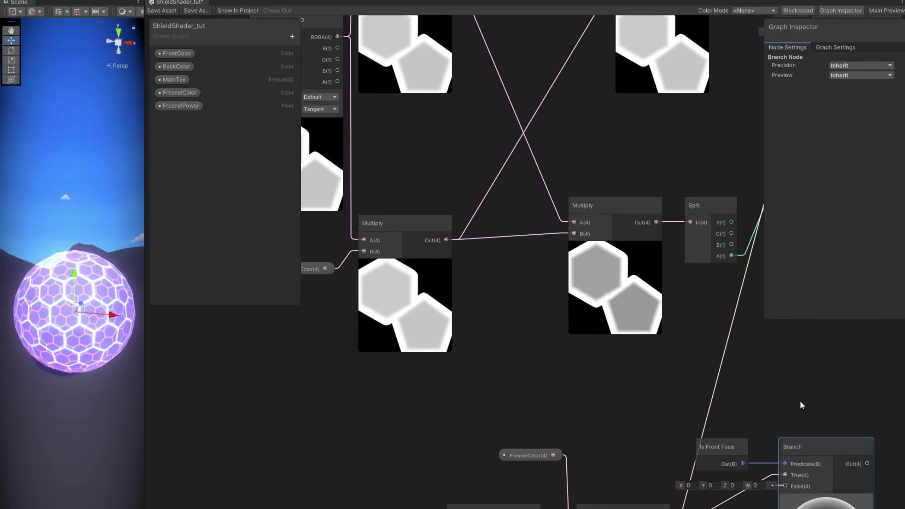
left_click_drag(446, 240, 785, 486)
Feed the new Branch output into the Fragment's Emission and move the Is Front Face node above the Fresnel nodes
middle_click_drag(791, 403, 603, 410)
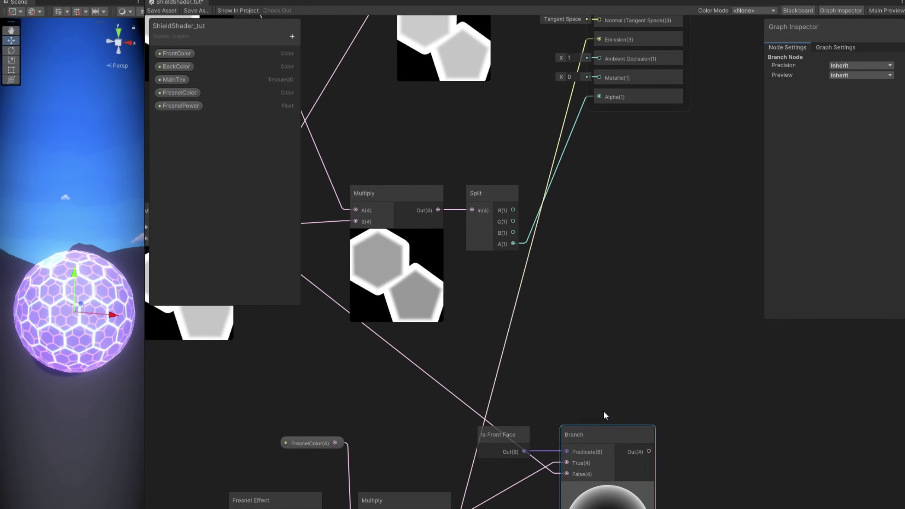
mouse_move(605, 88)
left_mouse_down()
mouse_move(596, 59)
mouse_move(592, 81)
left_mouse_up()
scroll(618, 179, "down", 2)
middle_click_drag(631, 220, 690, 225)
middle_click_drag(562, 416, 600, 349)
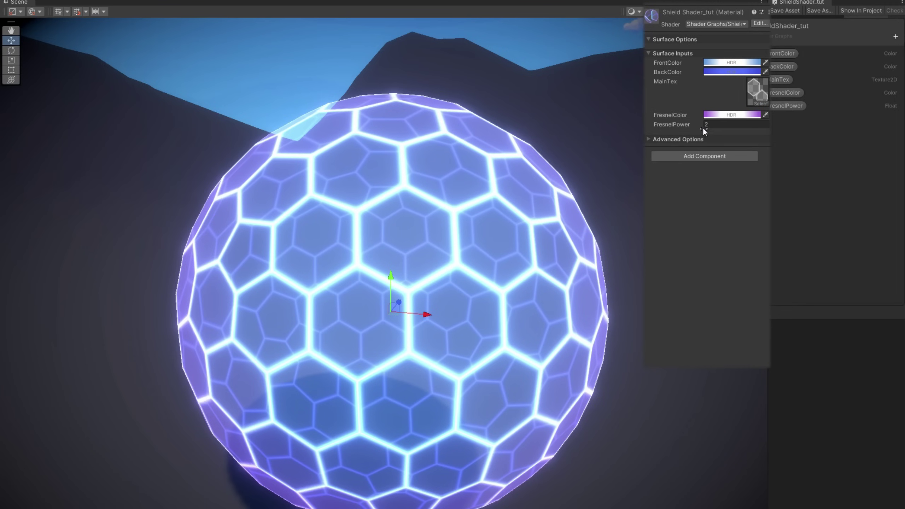
Set the material's FresnelColor intensity to 5.9 and its FresnelPower to 3.77
left_click(708, 115)
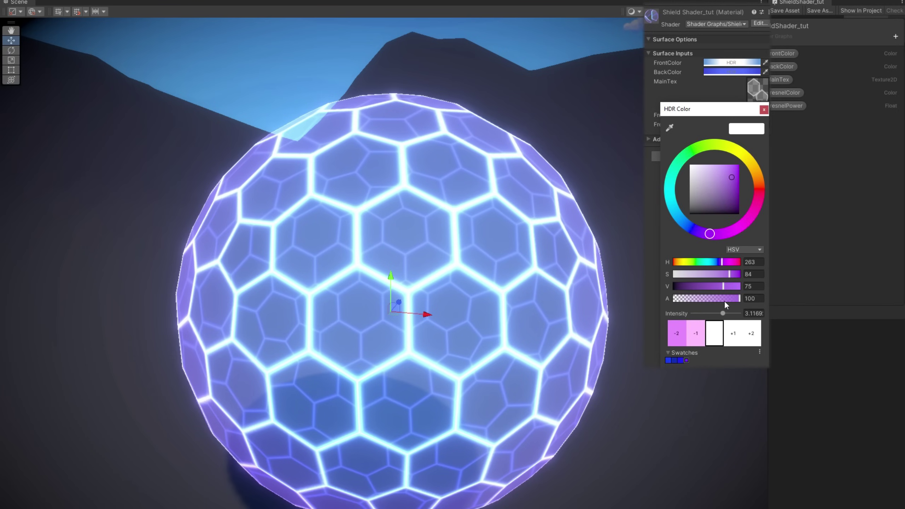
left_click_drag(721, 312, 729, 313)
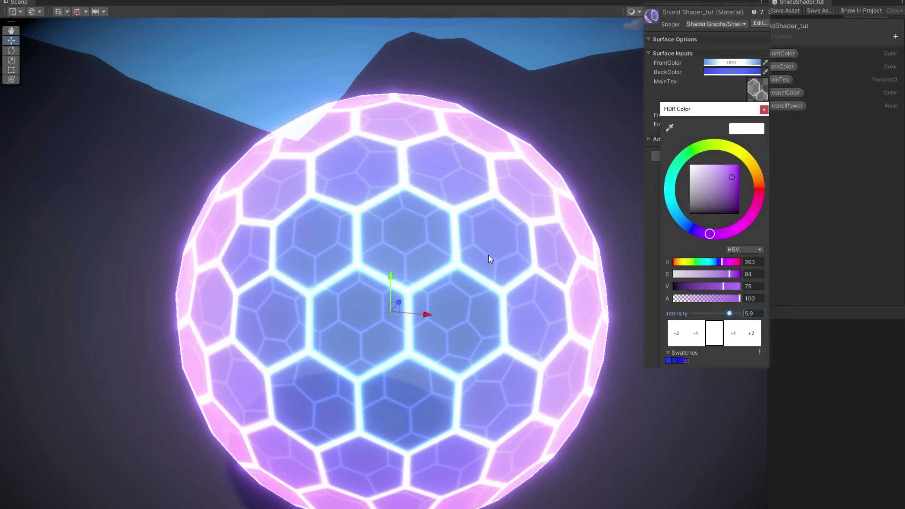
left_click(763, 109)
left_click_drag(700, 123, 727, 124)
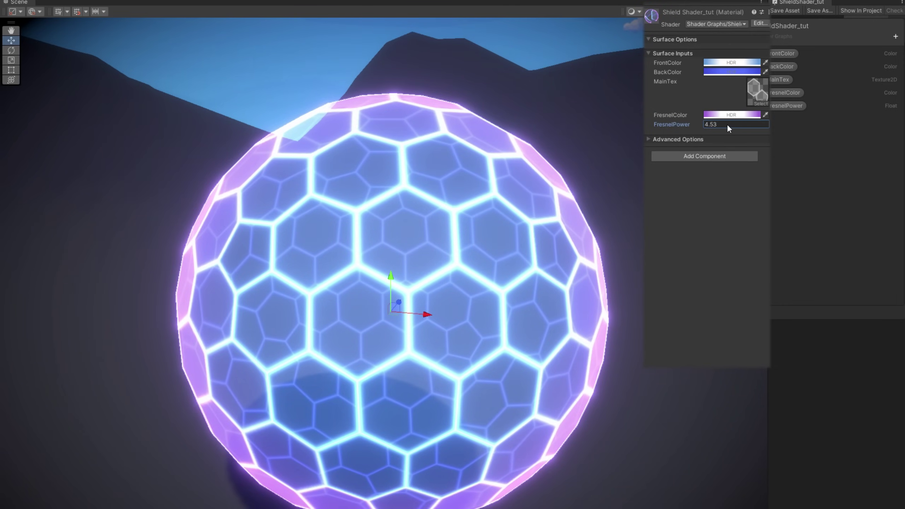
Change the material's FresnelColor to orange with hue 15 and set FresnelPower to 3.22
left_click(730, 114)
left_click_drag(740, 165, 763, 178)
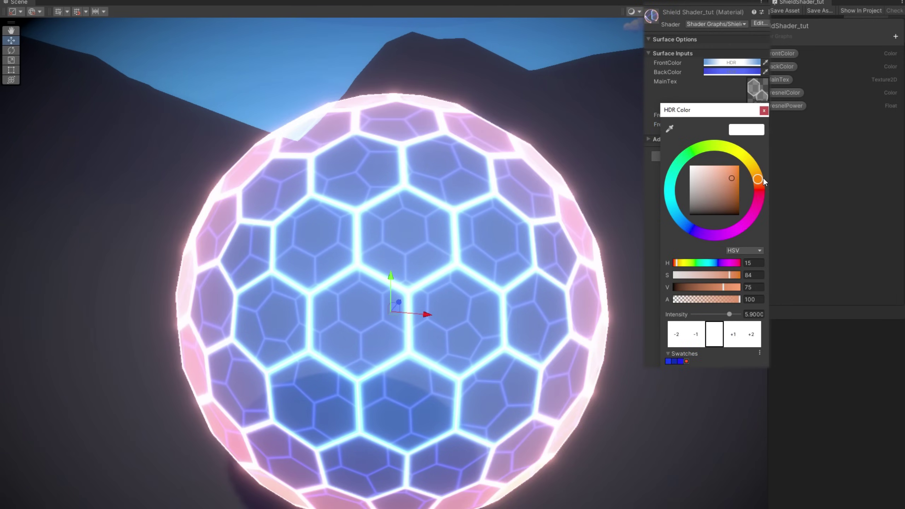
left_click(763, 110)
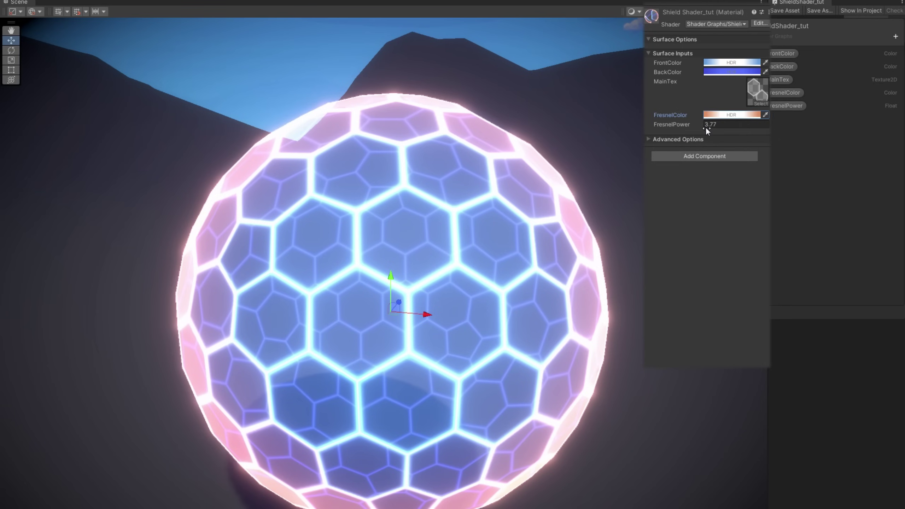
left_click_drag(704, 126, 697, 128)
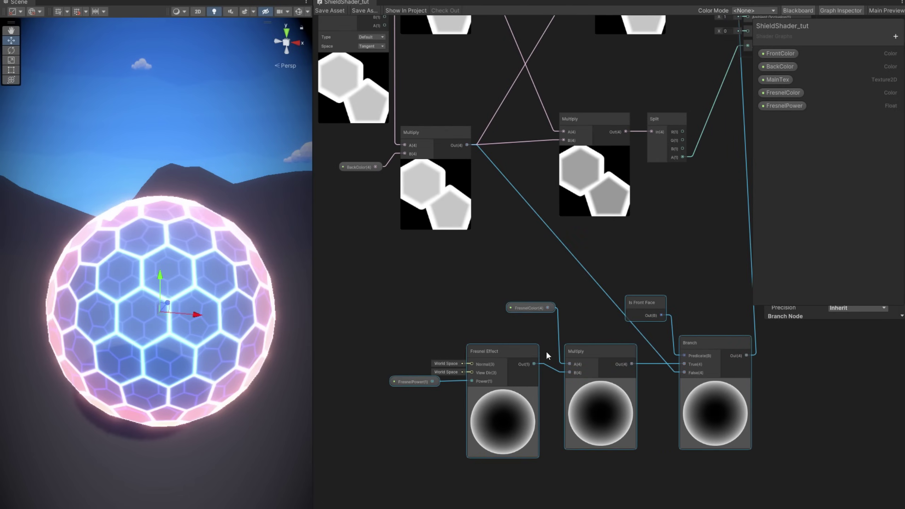
Group the selected Fresnel, Multiply, Is Front Face and Branch nodes under the title FRESNEL and move the group lower in the graph
right_click(546, 350)
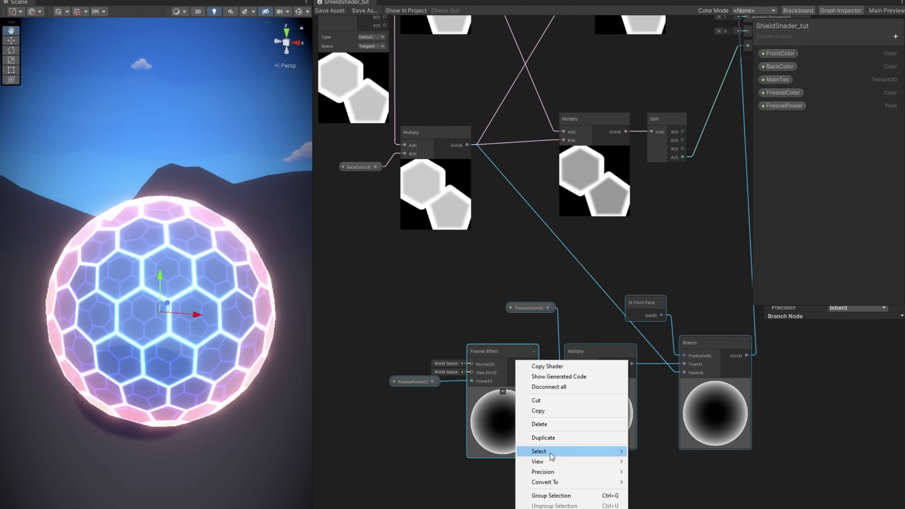
left_click(563, 494)
type("FRE")
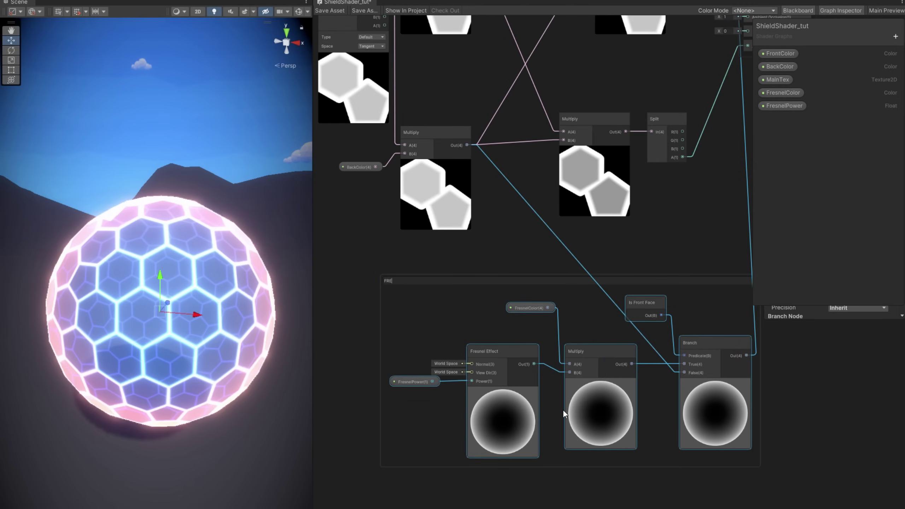
type("SNEL")
key("Return")
left_click_drag(575, 279, 547, 305)
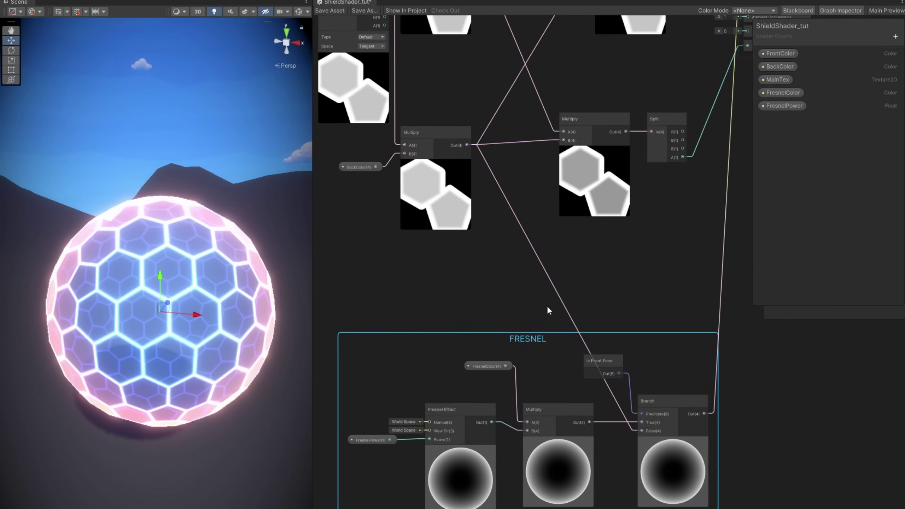
Add a Position node in the empty area above the Vertex block and set its space to Object
scroll(561, 252, "down", 3)
middle_click_drag(587, 97, 576, 313)
middle_click_drag(513, 131, 521, 257)
scroll(527, 203, "up", 2)
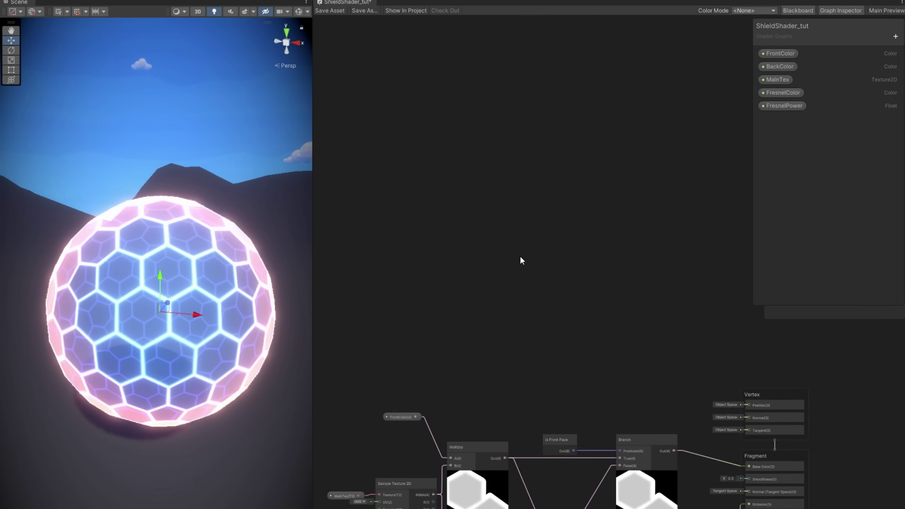
scroll(508, 212, "up", 1)
key("space")
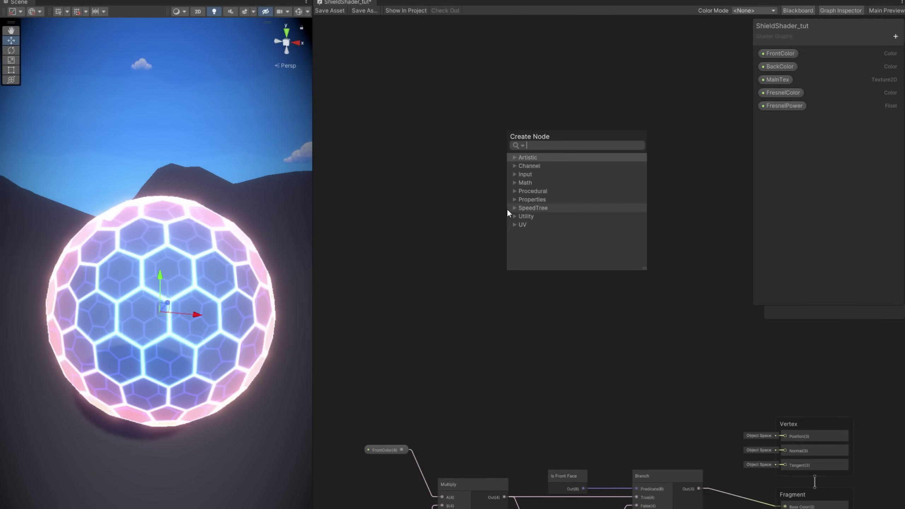
type("posi")
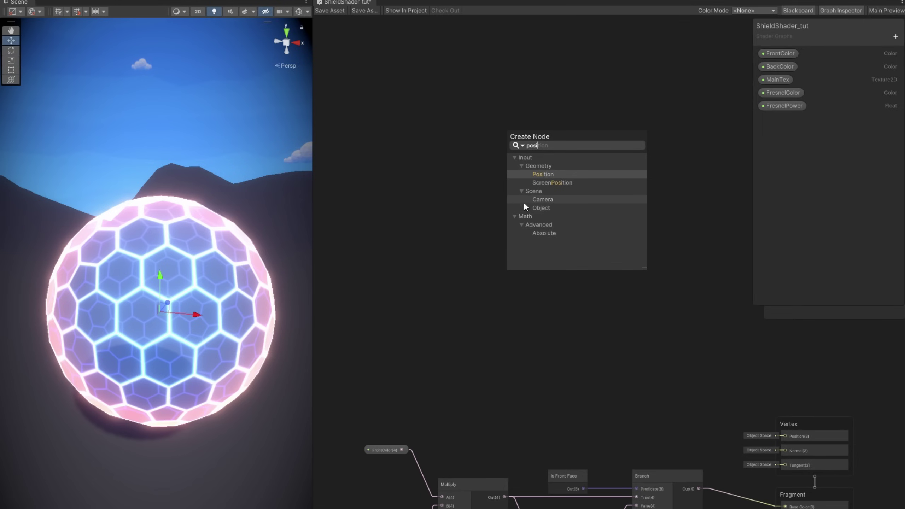
left_click(556, 174)
scroll(571, 249, "up", 2)
left_click(570, 250)
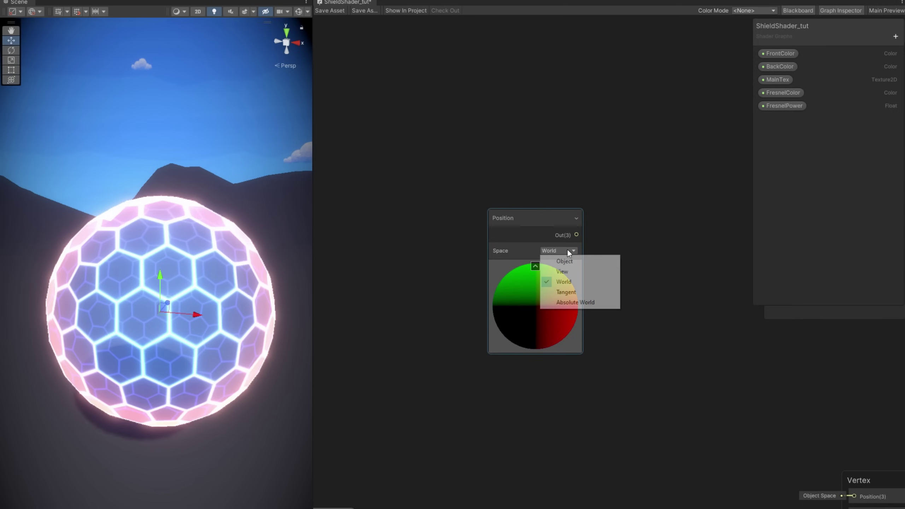
left_click(581, 261)
Feed the Position output into the B input of a new Add node and collapse the Position preview
left_click_drag(546, 234, 623, 227)
type("add")
left_click(664, 282)
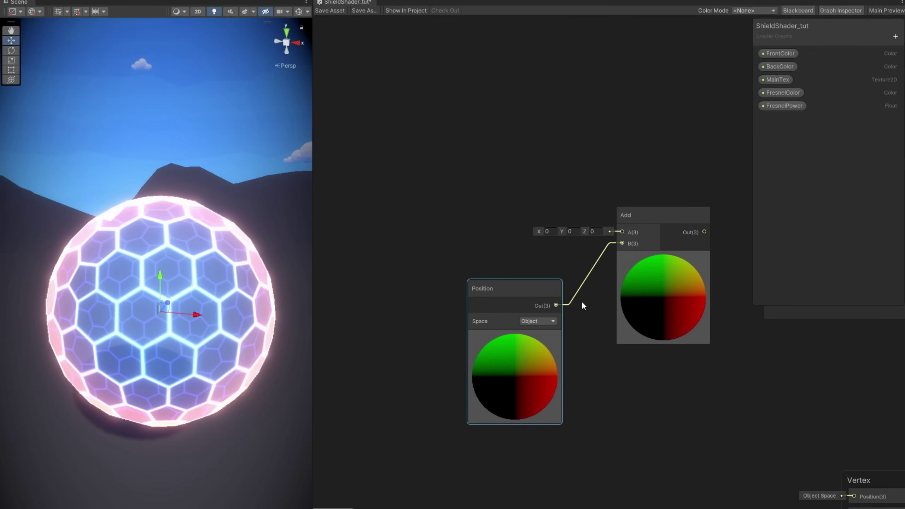
left_click(513, 334)
left_click_drag(507, 298, 516, 305)
middle_click_drag(517, 231, 579, 267)
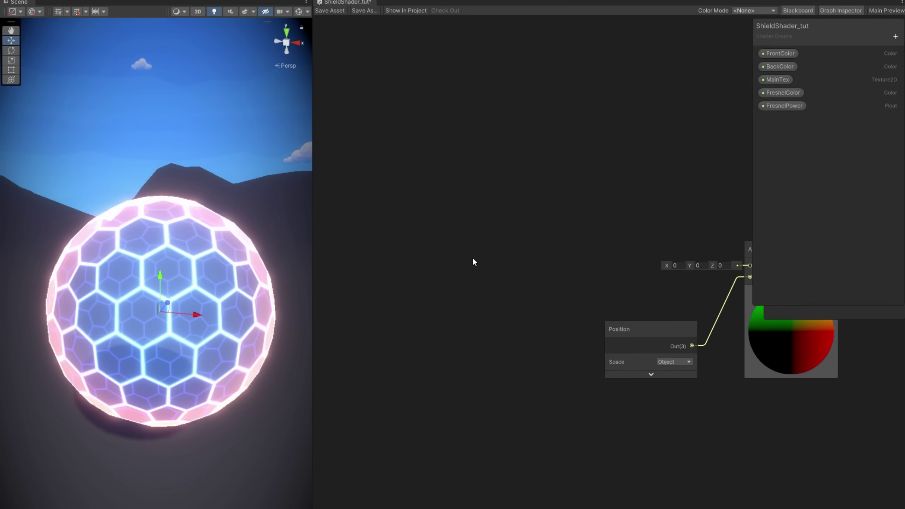
Add a Normal Vector node beside the Position node and set its space to Object
key("space")
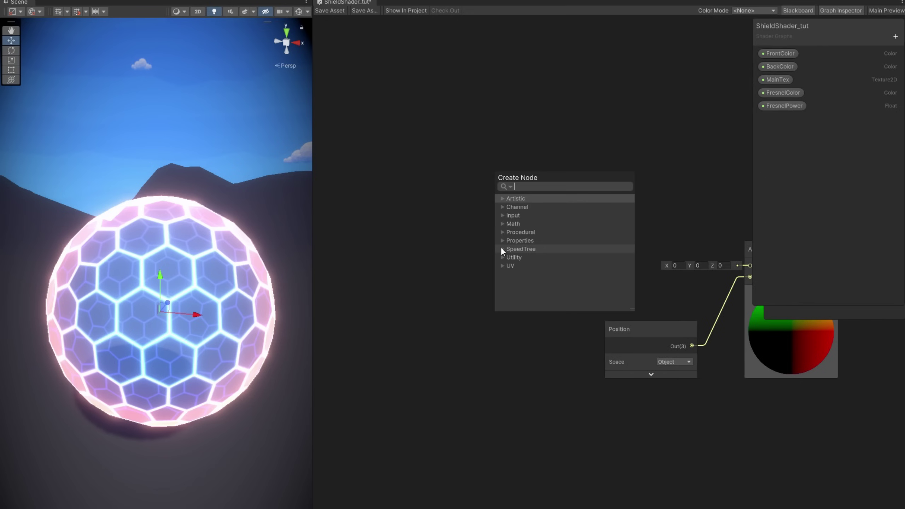
type("norm")
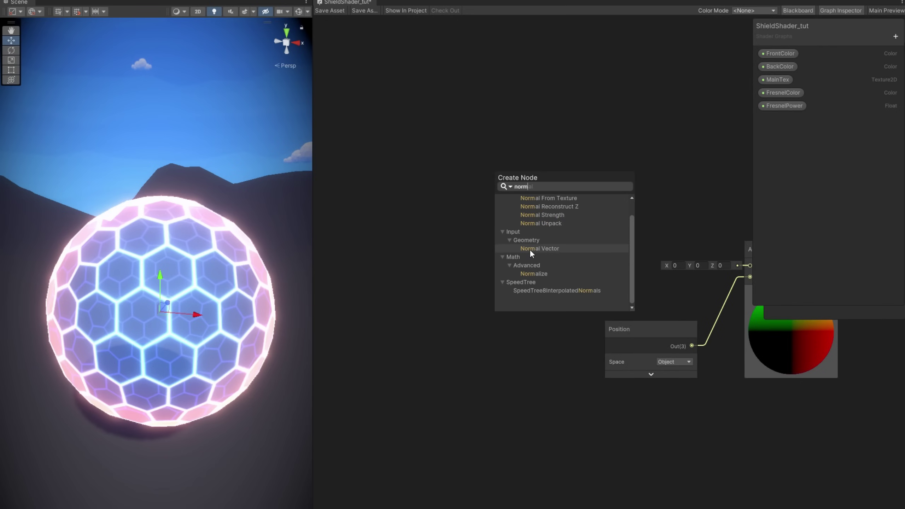
left_click(530, 250)
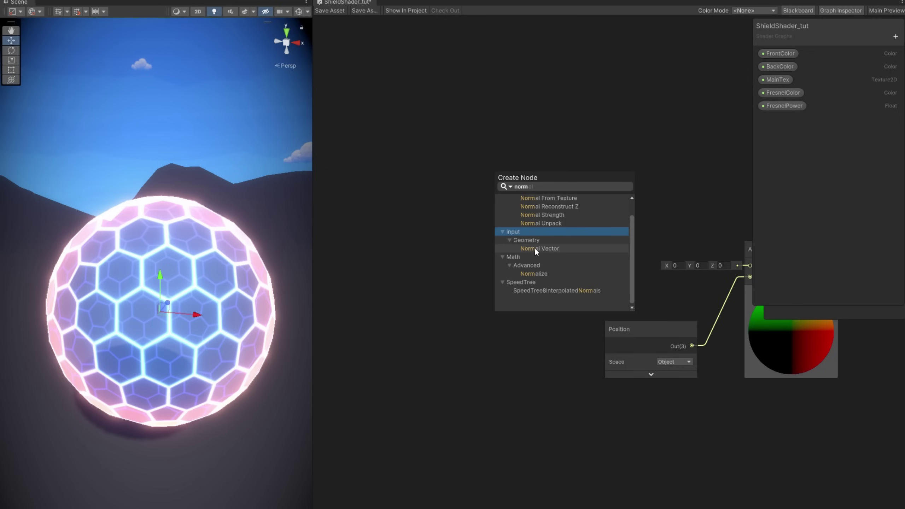
scroll(535, 248, "up", 2)
left_click(540, 285)
left_click_drag(540, 287, 469, 248)
left_click(508, 263)
left_click(501, 273)
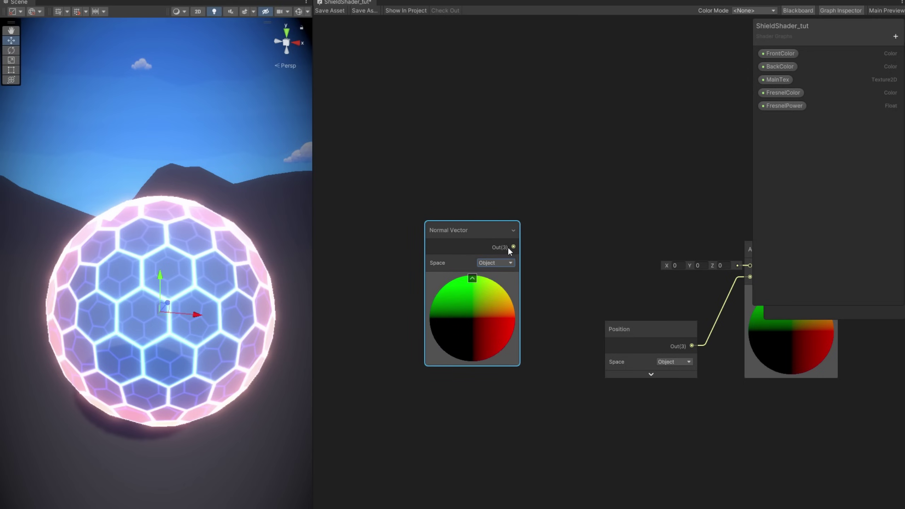
Connect the Normal Vector output to the B input of a new Multiply node
left_click_drag(512, 247, 564, 180)
type("mul")
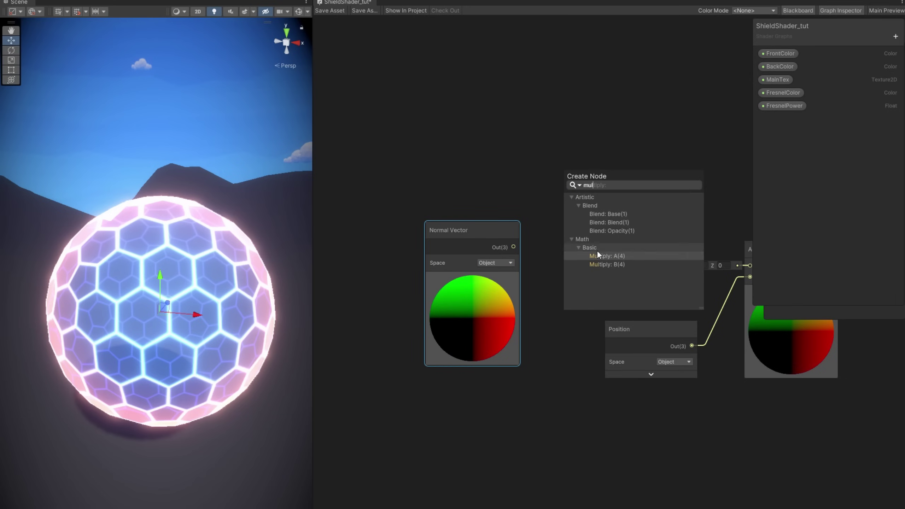
left_click(599, 264)
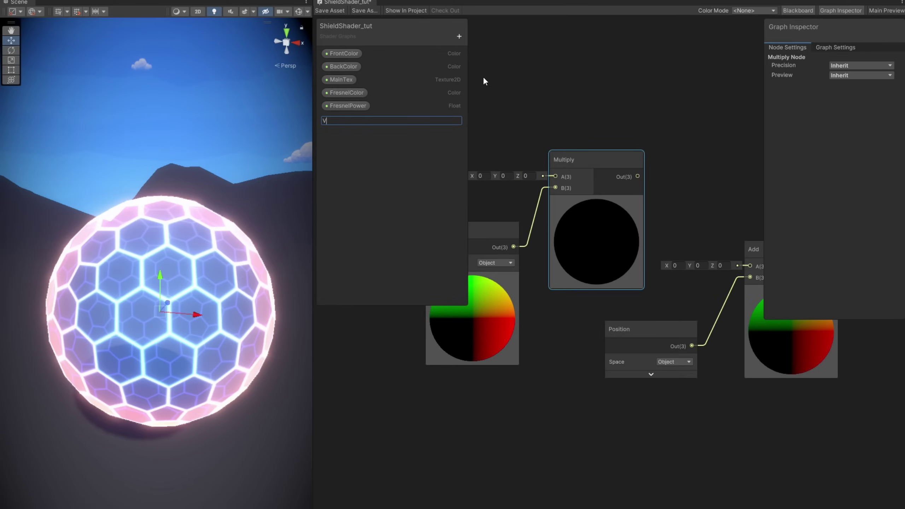
Create a Vector3 property named VertexAmount and connect it to the A input of the Normal Vector's Multiply node
type("VertexAmount")
key("Return")
left_click_drag(420, 123, 554, 176)
middle_click_drag(652, 155, 595, 158)
Route the VertexAmount Multiply output through the Add node's A input into the Vertex Position and save the shader
left_click_drag(581, 179, 692, 267)
middle_click_drag(707, 272, 508, 164)
left_click_drag(543, 179, 693, 443)
left_click(325, 11)
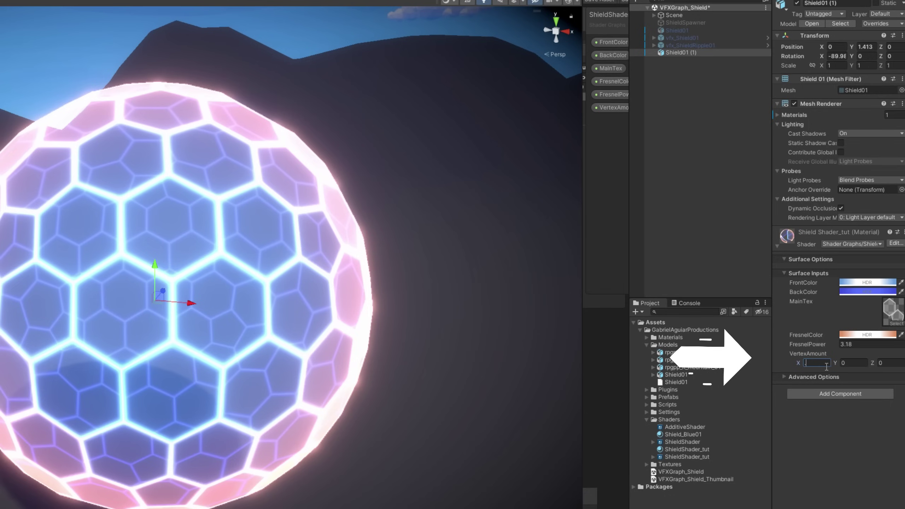
Try the material's VertexAmount at 0.1 on X, Y and Z, and vary the X value
left_click(862, 364)
type("0.1")
left_click(894, 364)
type(".1")
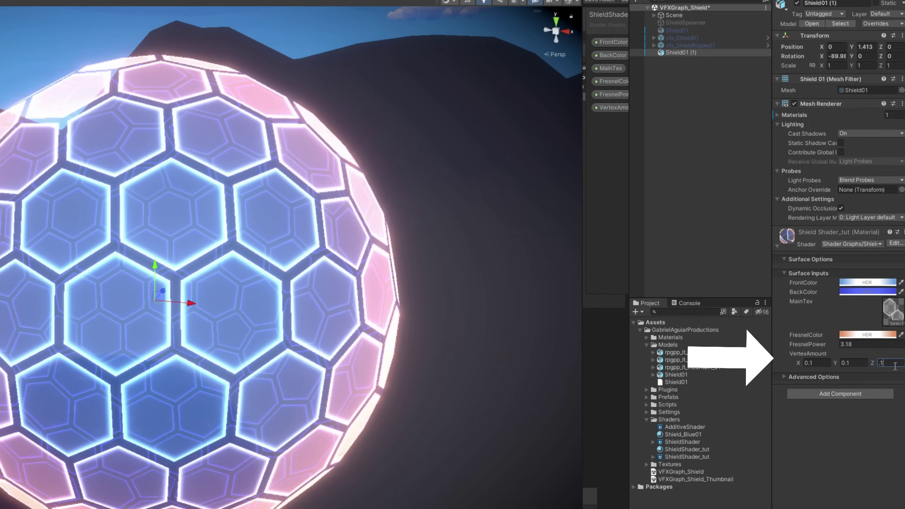
left_click(804, 364)
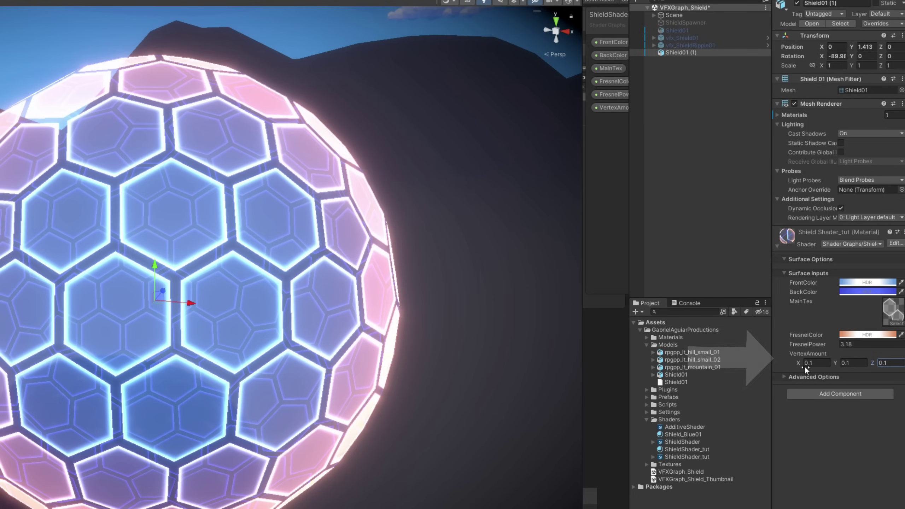
type("0.81")
left_click_drag(806, 365, 805, 367)
Reset the material's VertexAmount to 0 on X, Y and Z
left_click(813, 364)
type("0")
left_click(847, 364)
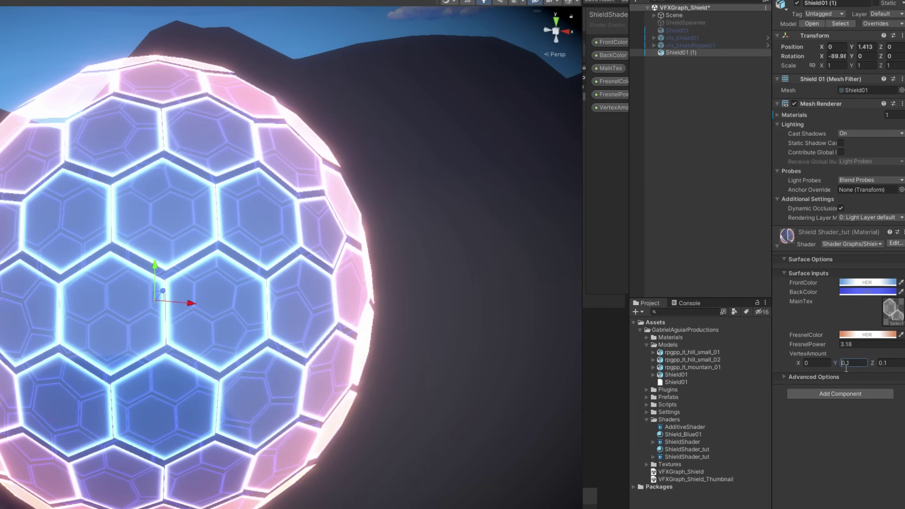
type("0")
left_click(881, 364)
type("0")
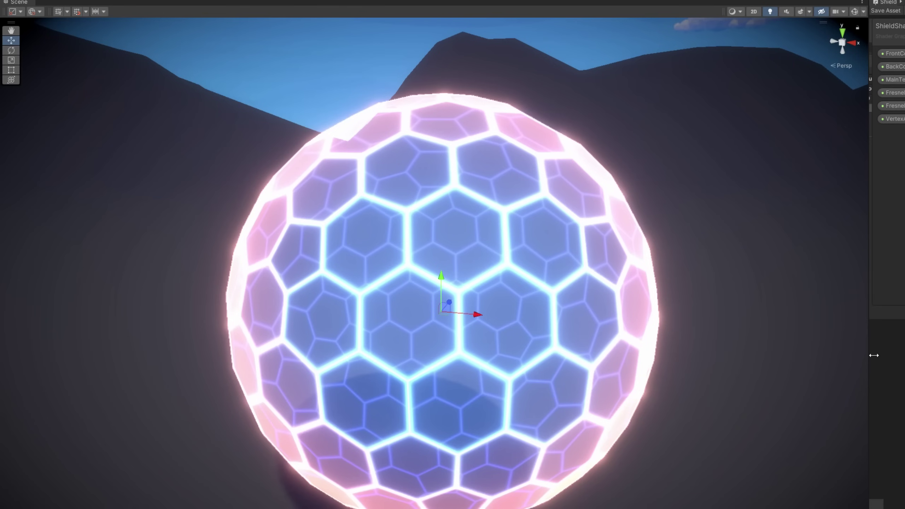
Enlarge the graph area and add a Time node above the VertexAmount nodes
left_click_drag(868, 356, 198, 358)
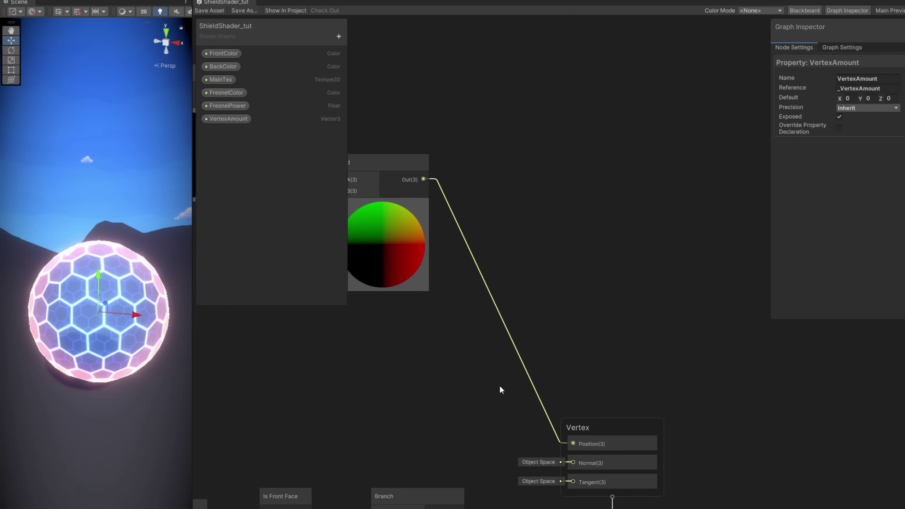
middle_click_drag(421, 376, 785, 429)
scroll(785, 430, "down", 1)
left_click_drag(195, 344, 170, 345)
middle_click_drag(441, 276, 425, 343)
middle_click_drag(450, 194, 468, 270)
middle_click_drag(460, 192, 545, 247)
left_click(423, 149)
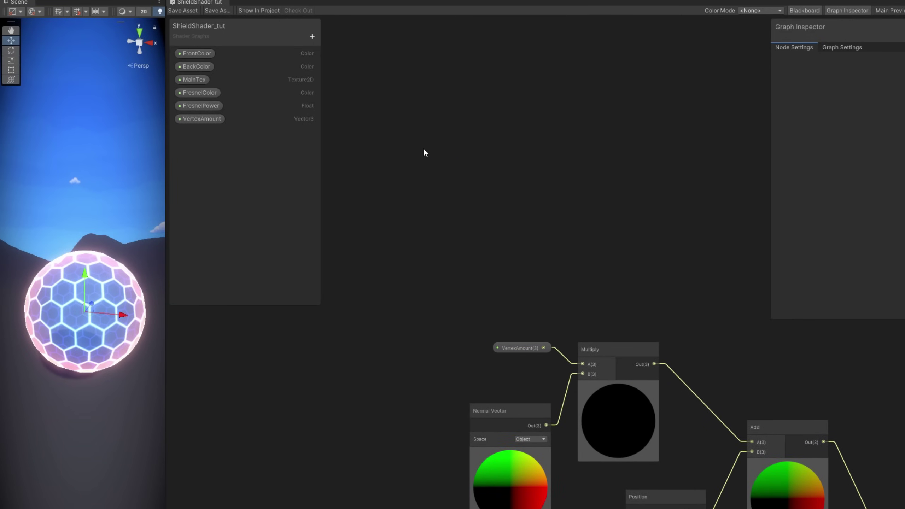
key("space")
type("time")
key("Return")
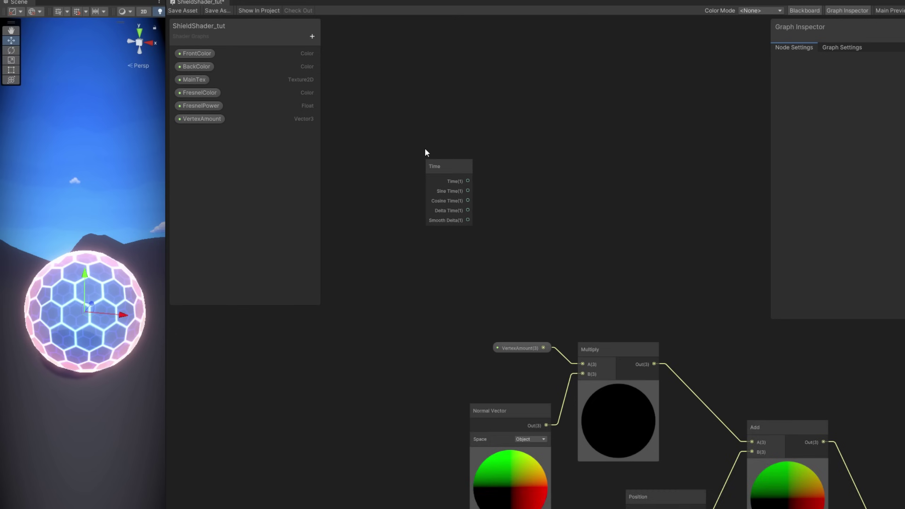
scroll(424, 150, "up", 1)
middle_click_drag(537, 167, 495, 172)
left_click(426, 196)
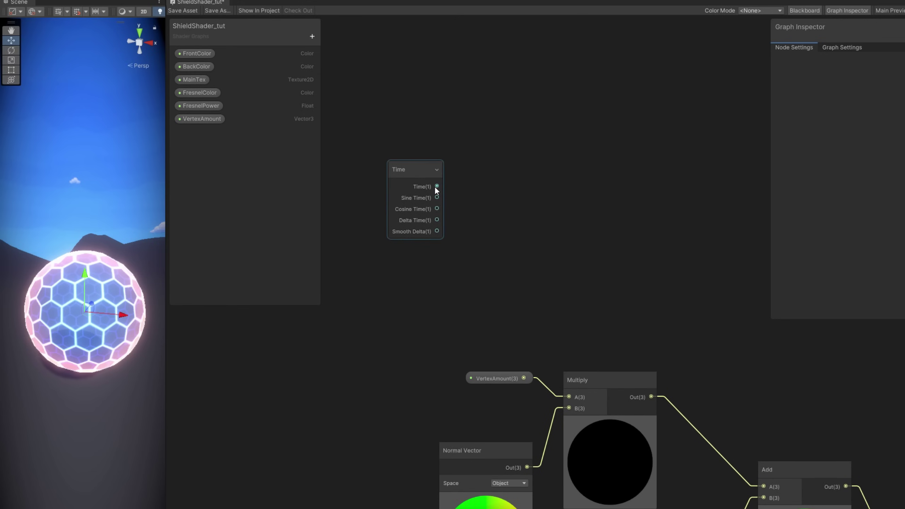
Connect the Time output to the B input of a new Multiply node
left_click_drag(437, 186, 509, 123)
type("mult")
left_click(560, 210)
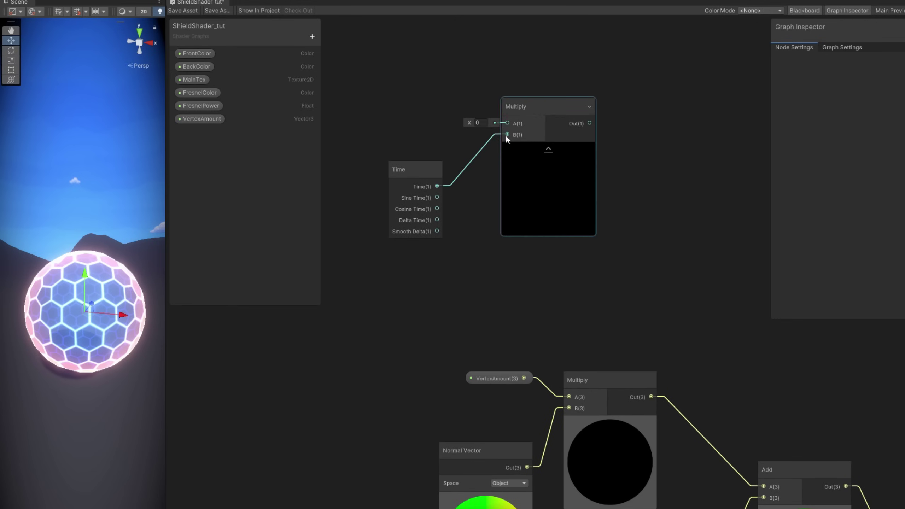
Create a Float property named VertexFrequency with a default value of 1
left_click(312, 36)
left_click(325, 56)
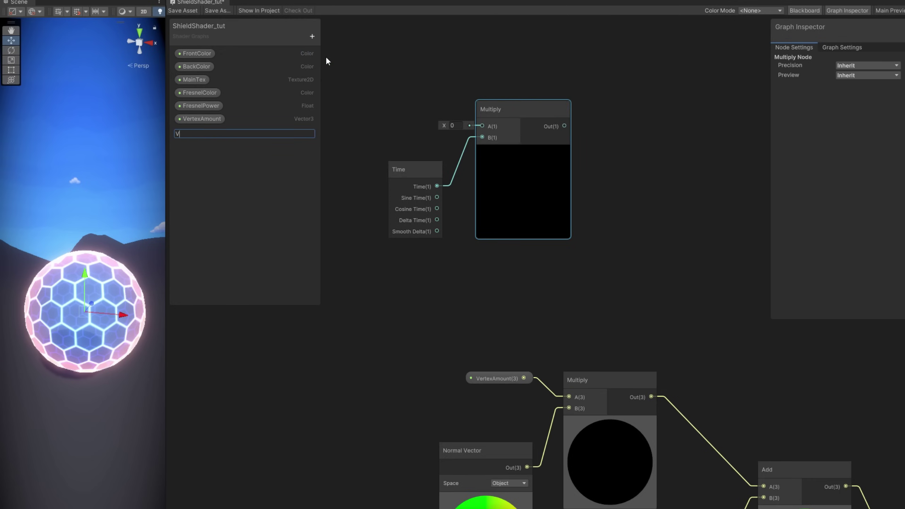
type("VertexFrequency")
key("Return")
left_click(263, 131)
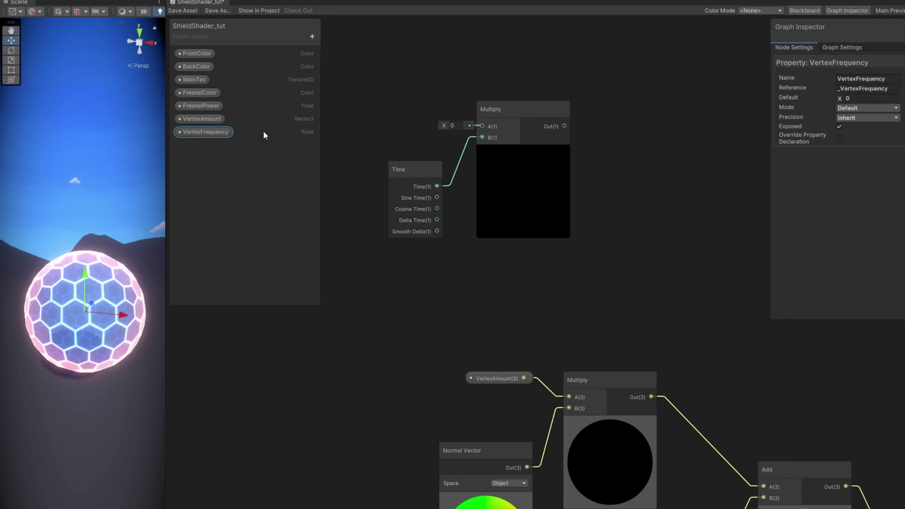
type("1")
Place the VertexFrequency property in the graph and connect it to the A input of the Time's Multiply node
left_click(215, 137)
left_click_drag(381, 95, 383, 102)
left_click_drag(446, 108, 482, 126)
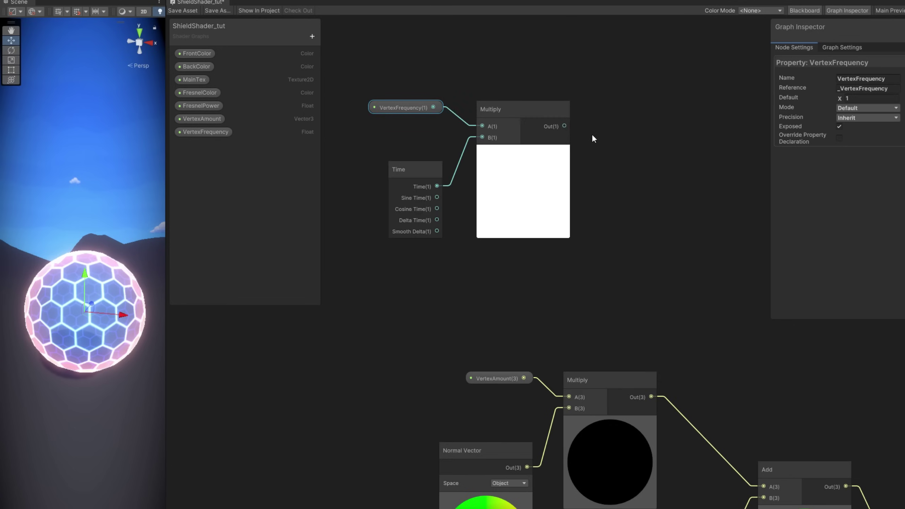
Feed the VertexFrequency Multiply output into a new Sine node, collapse the Multiply preview and move the Sine node closer
left_click_drag(563, 126, 620, 117)
type("sine")
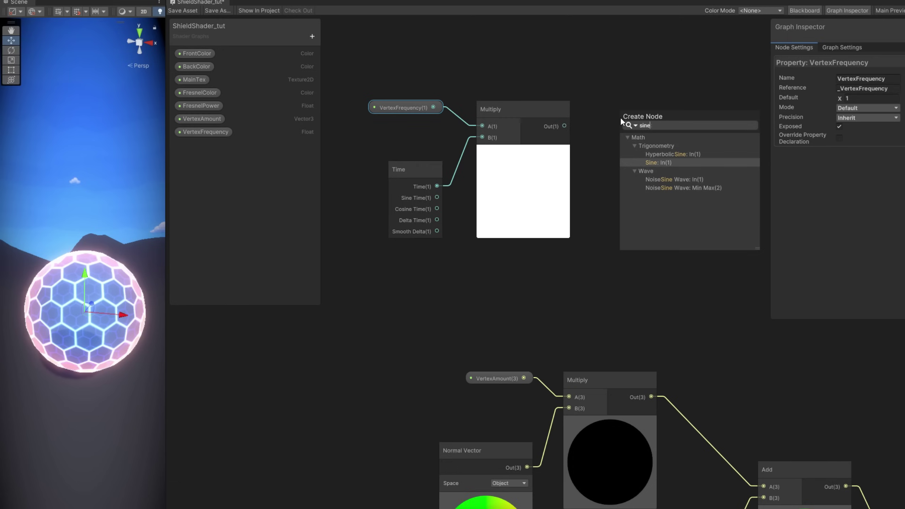
left_click(660, 162)
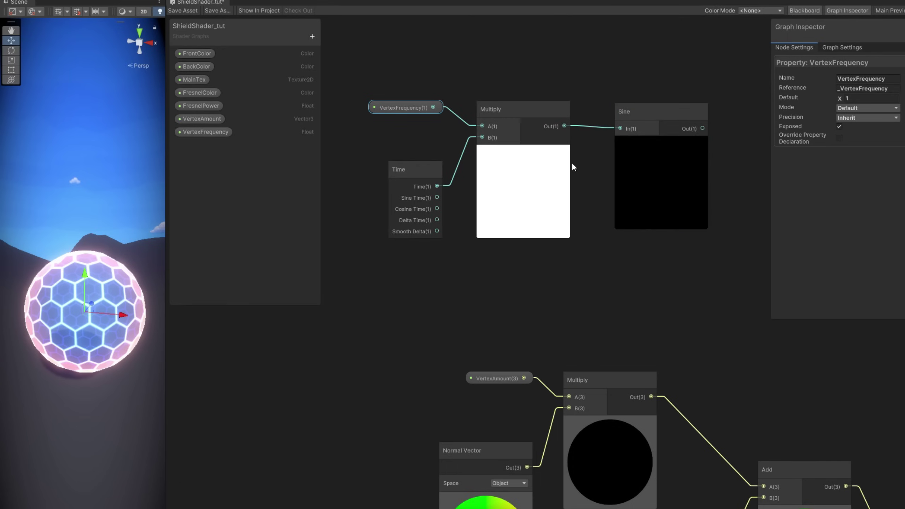
left_click(525, 153)
left_click_drag(643, 120, 610, 122)
middle_click_drag(703, 147, 542, 156)
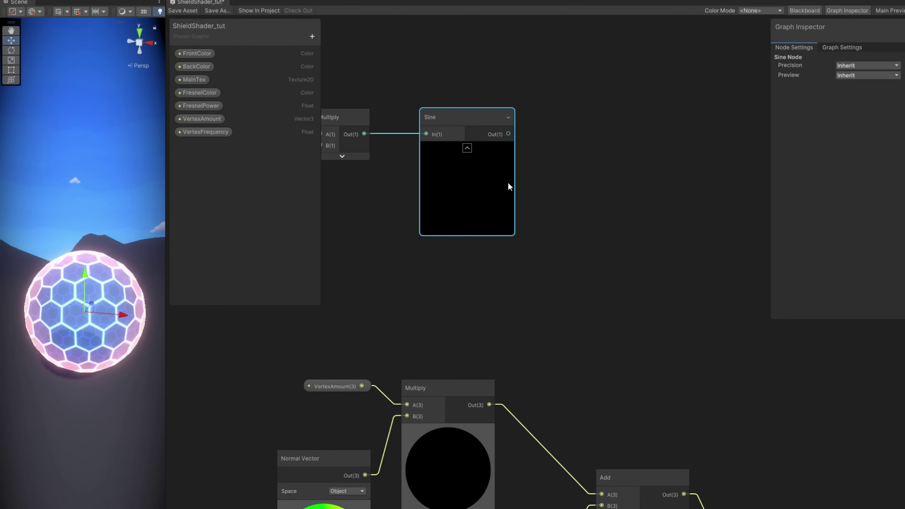
Combine the Sine and VertexAmount Multiply outputs in a new Multiply node and connect its output to the Add node's A input
left_click_drag(508, 134, 571, 228)
type("mul")
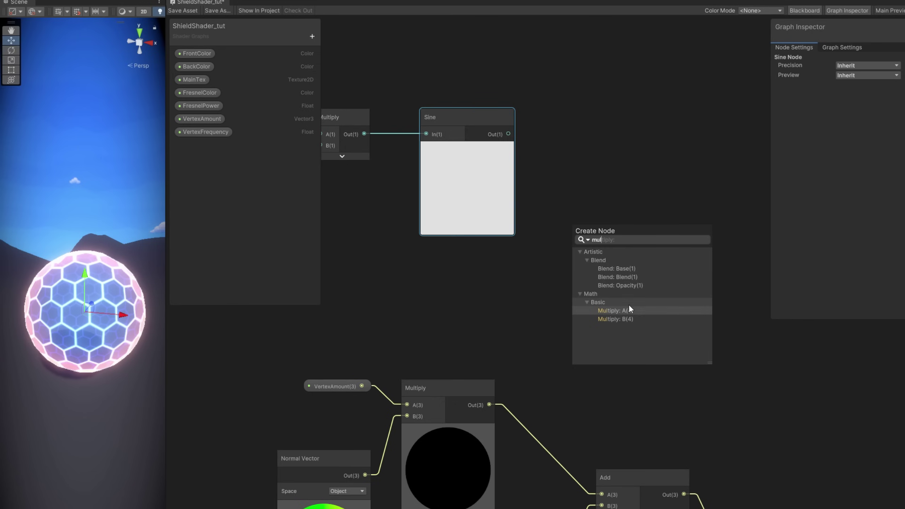
left_click(625, 312)
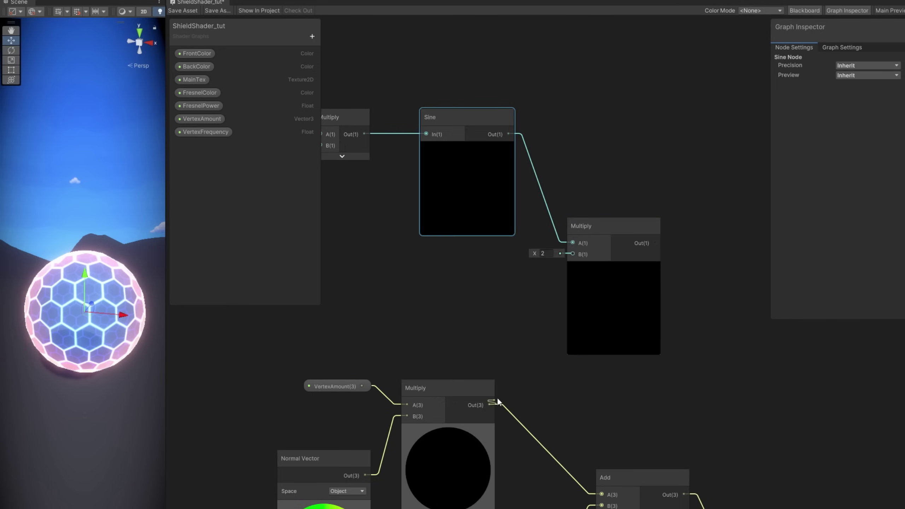
left_click_drag(489, 404, 566, 258)
middle_click_drag(460, 324, 510, 255)
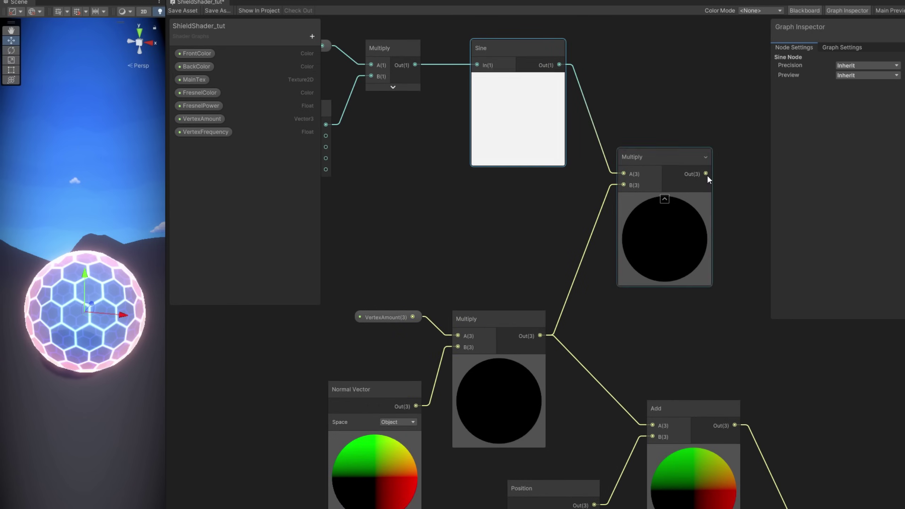
left_click_drag(706, 173, 653, 422)
Select the frequency, sine and vertex-amount nodes feeding the Add node and shift the whole group away from it to tidy the connections
scroll(653, 424, "down", 3)
left_click_drag(737, 344, 583, 290)
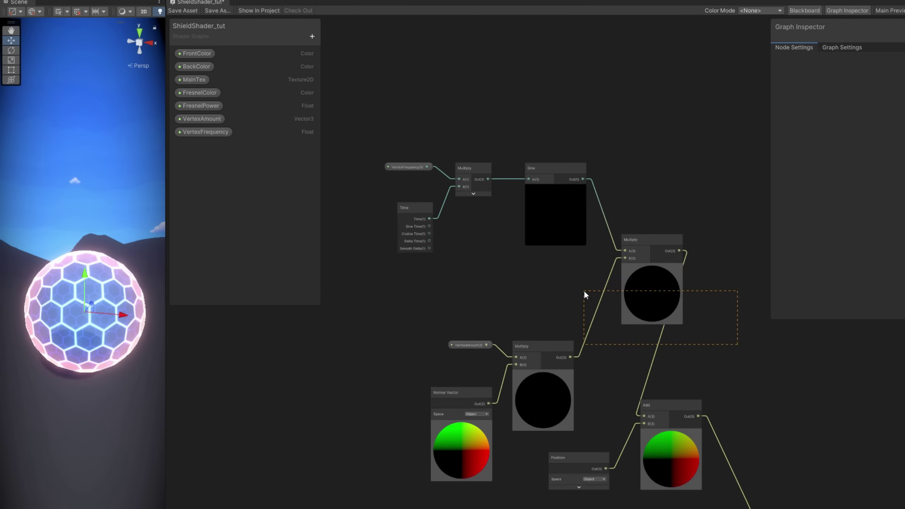
left_click_drag(372, 151, 373, 152)
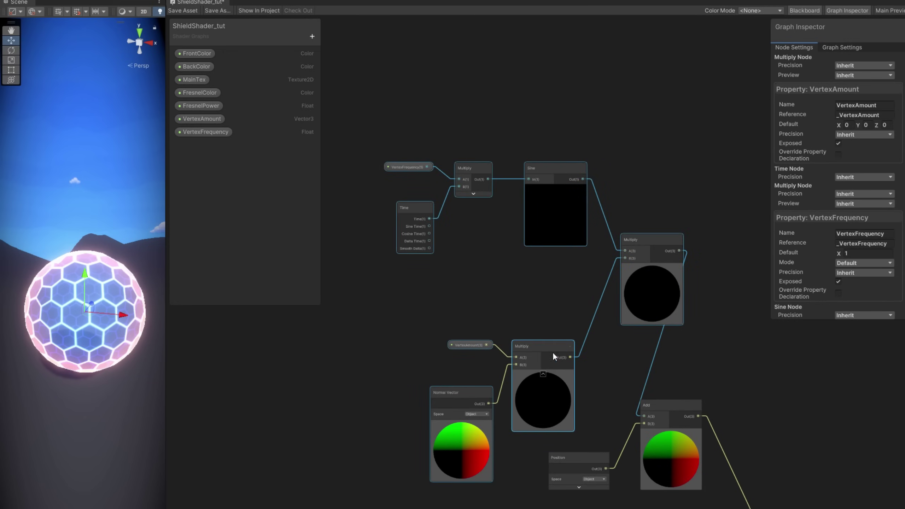
left_click_drag(635, 258, 561, 263)
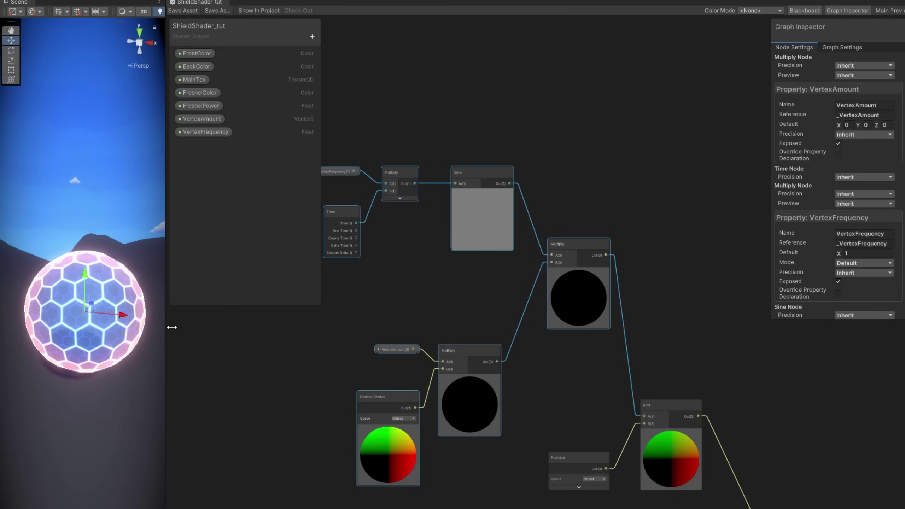
Enlarge the Scene view and set the shield material's VertexAmount to 0.1 on X, Y and Z and its VertexFrequency to 4
left_click_drag(170, 324, 593, 310)
left_click(583, 156)
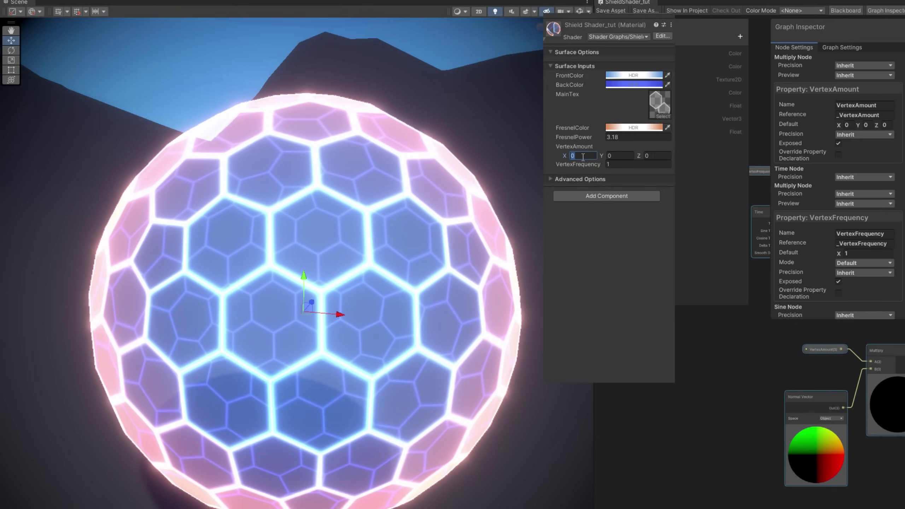
type(".1")
key("Tab")
type(".1")
key("Tab")
type(".1")
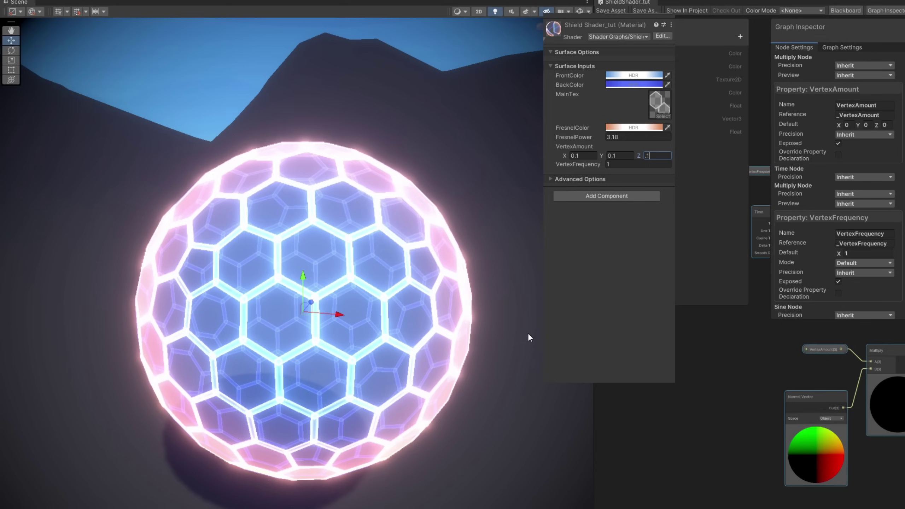
left_click(619, 165)
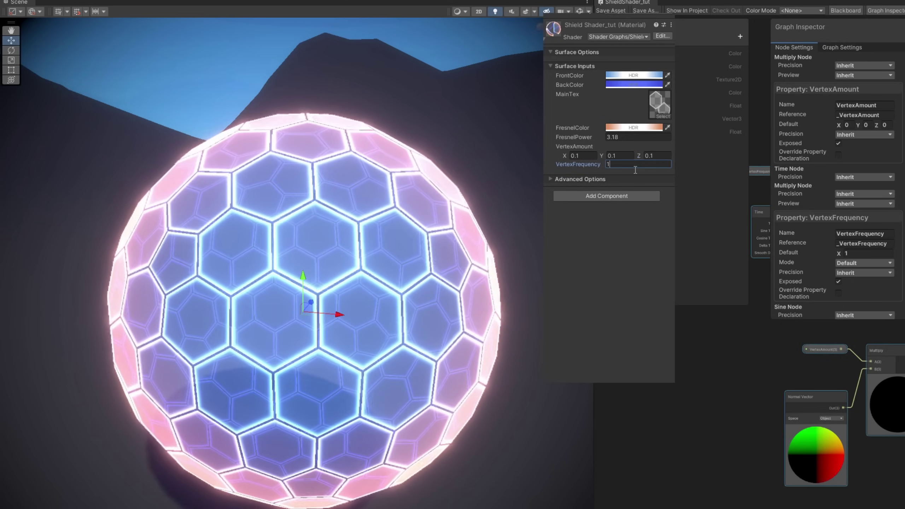
type("4")
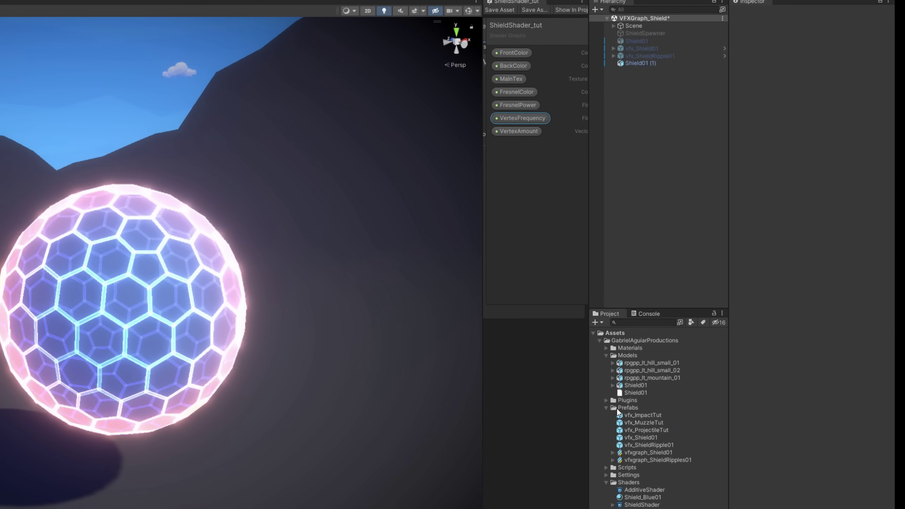
Create a Visual Effect Graph asset named vfxgraph_ShieldTut01 in the Prefabs folder
right_click(618, 408)
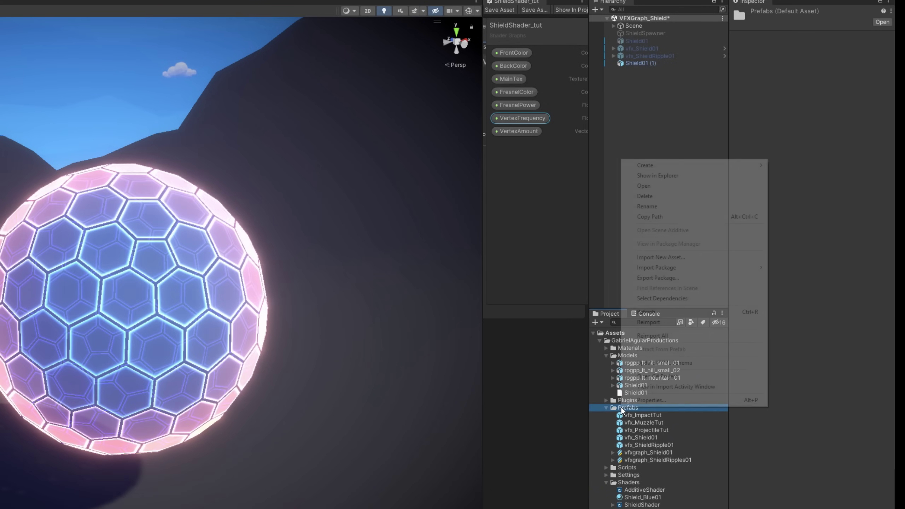
mouse_move(687, 165)
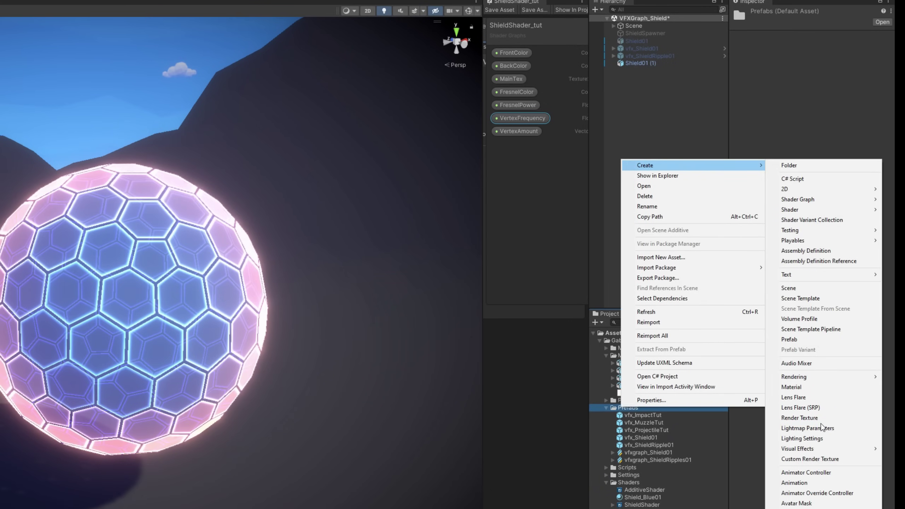
mouse_move(808, 453)
left_click(742, 448)
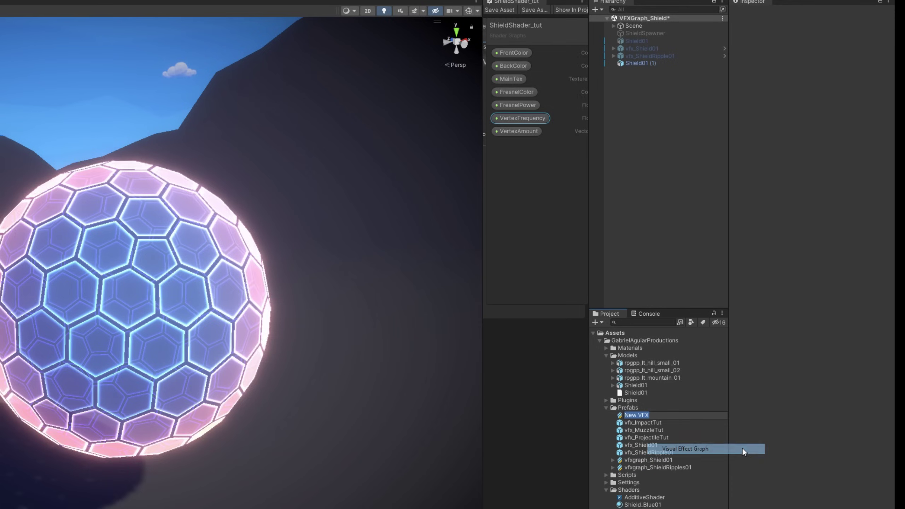
type("vfxgraph")
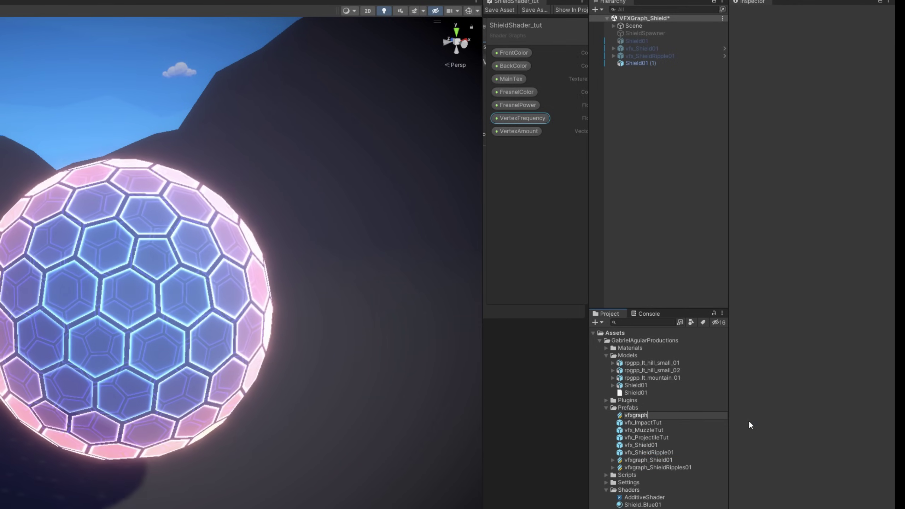
type("_ShieldTut01")
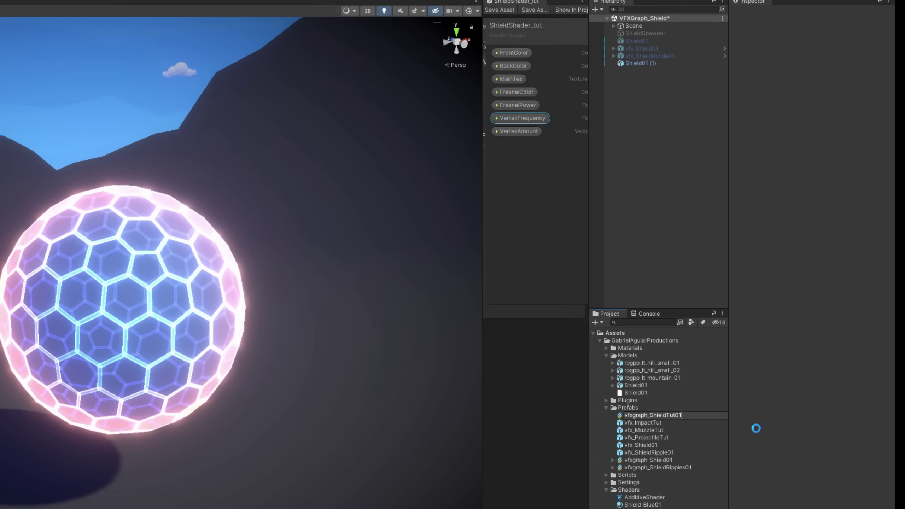
key("Return")
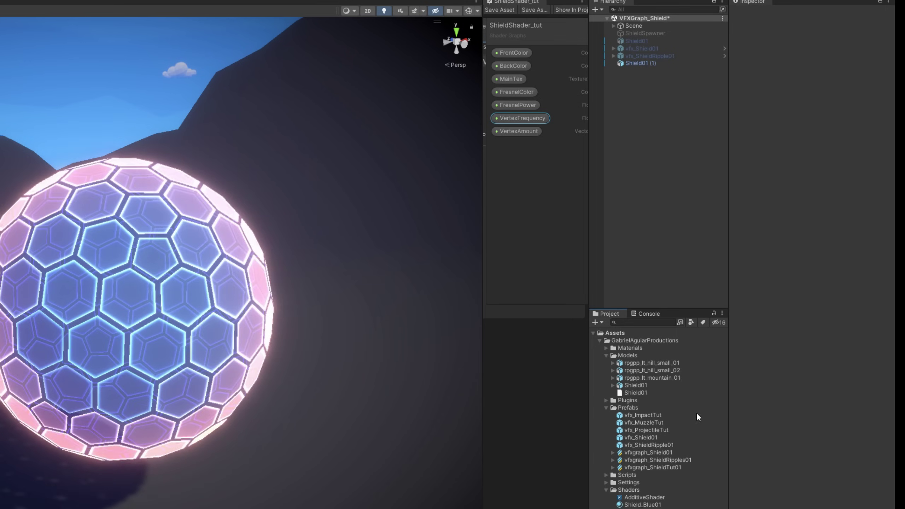
Add vfxgraph_ShieldTut01 to the scene and deactivate the Shield01 (1) object
left_click_drag(661, 467, 650, 142)
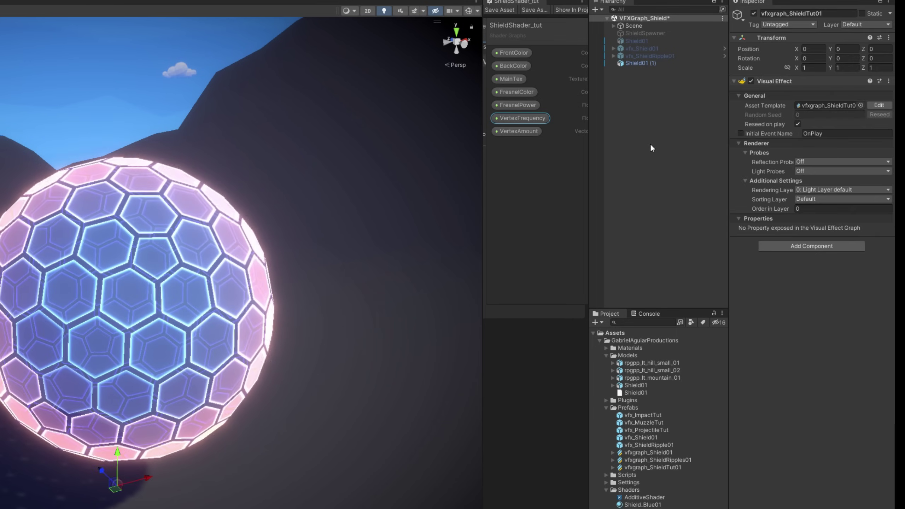
left_click(659, 62)
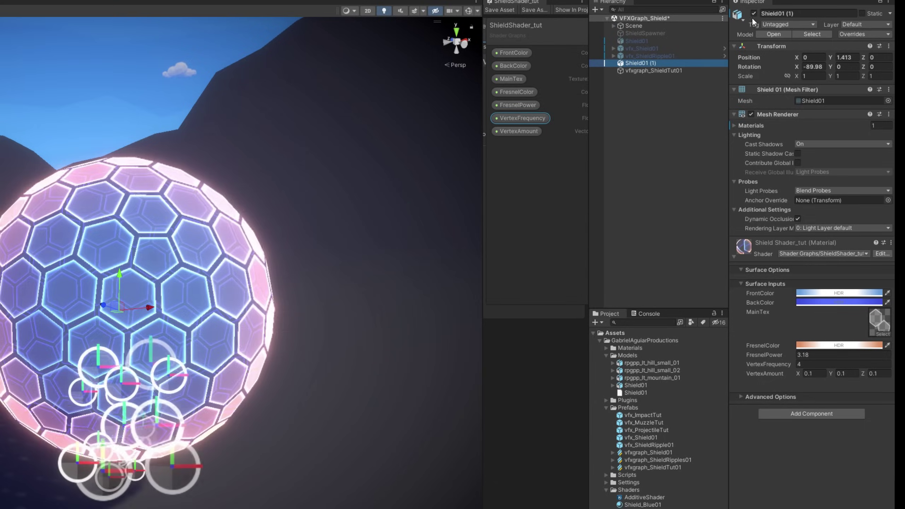
left_click(754, 13)
Open the scene's vfxgraph_ShieldTut01 effect for editing and widen the graph window to show its particle contexts
left_click(670, 71)
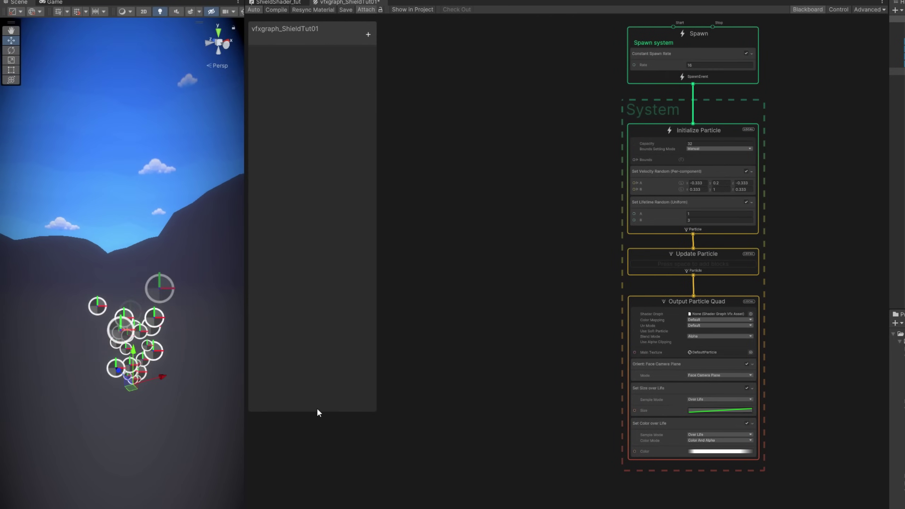
middle_click_drag(593, 369, 453, 416)
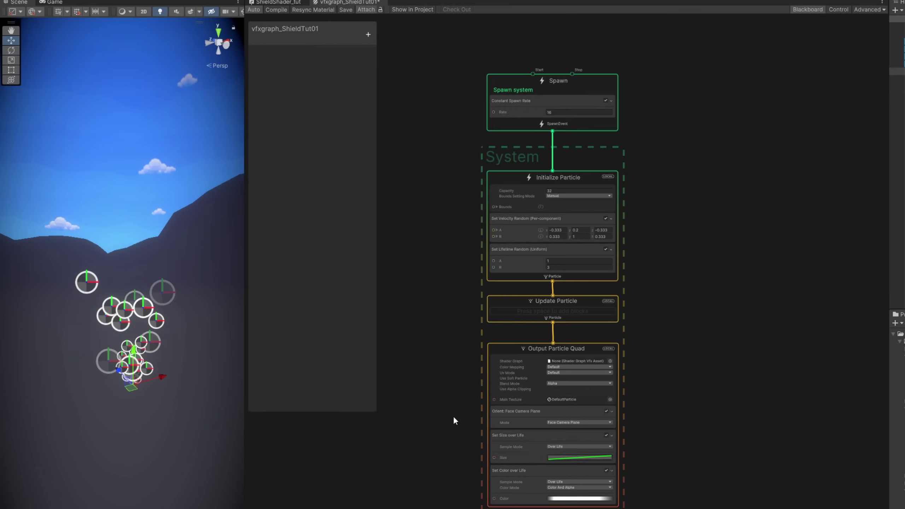
scroll(479, 360, "up", 3)
middle_click_drag(796, 333, 623, 293)
middle_click_drag(457, 275, 586, 251)
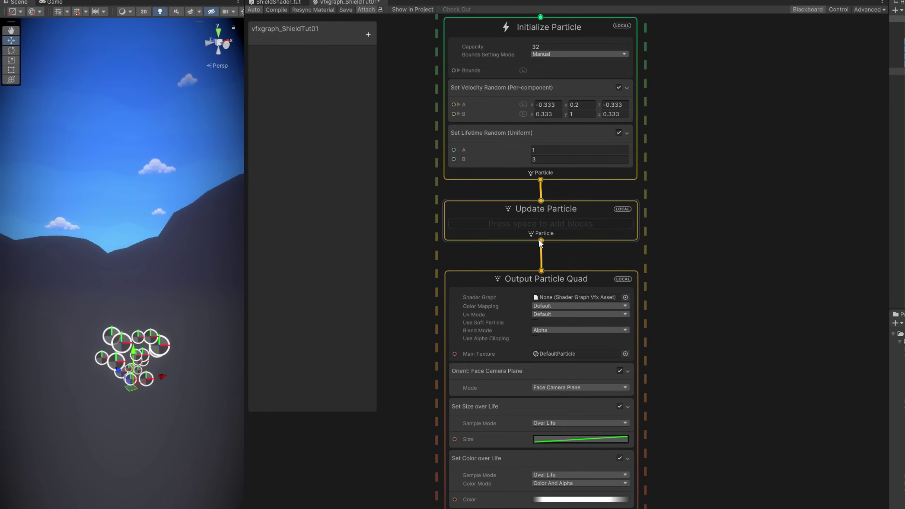
Replace the Output Particle Quad with an Output Particle URP Lit Mesh fed by Update Particle, and position it directly beneath that context
left_click_drag(541, 241, 730, 274)
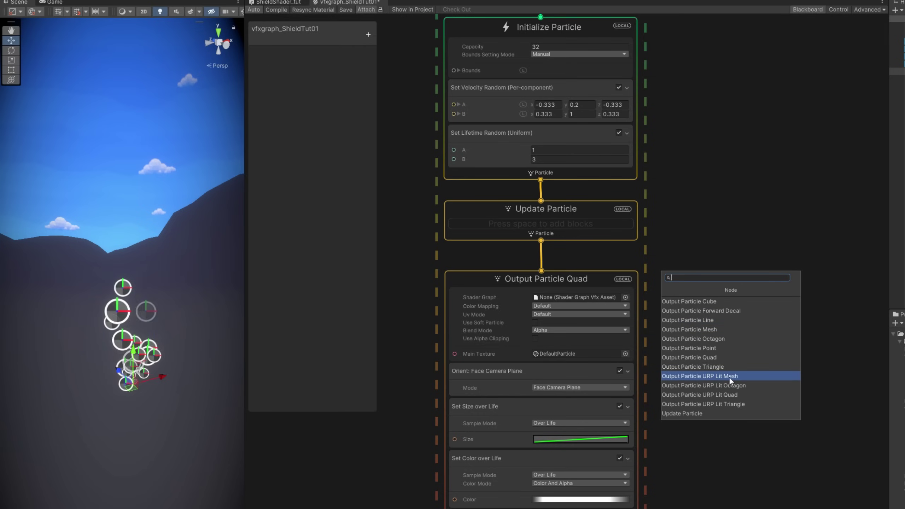
left_click(718, 374)
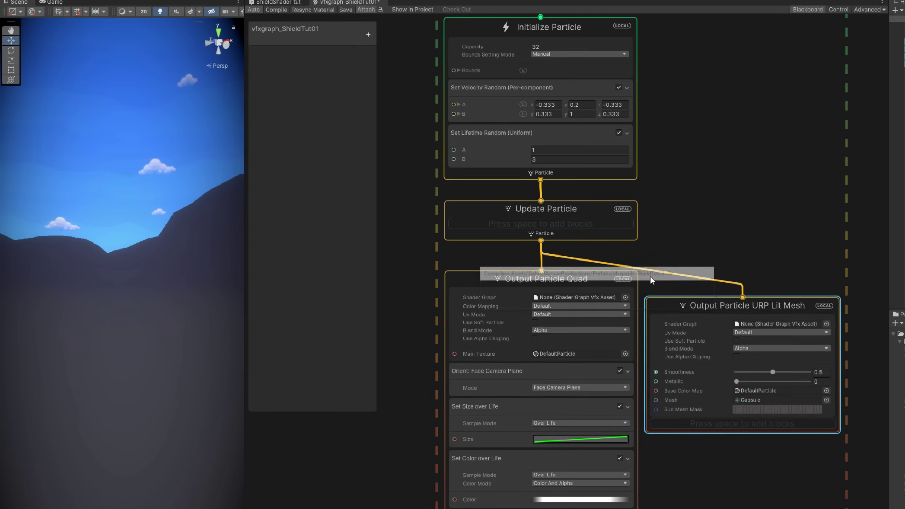
key("Delete")
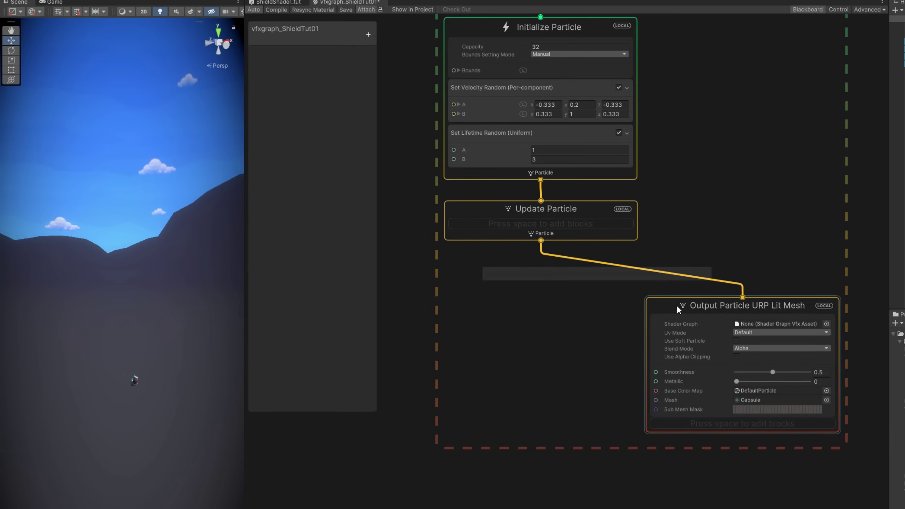
left_click_drag(676, 306, 478, 268)
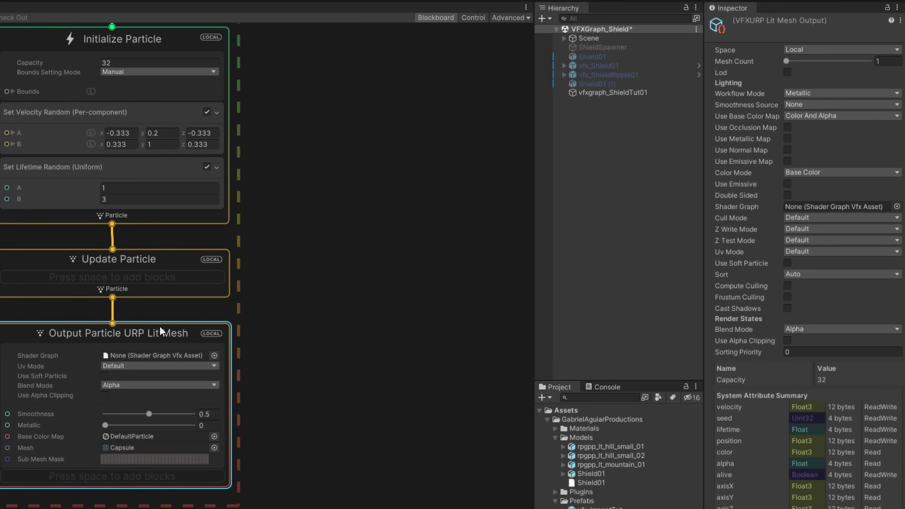
Enable Cast Shadows on the URP Lit Mesh output and assign ShieldShader_tut as its Shader Graph
left_click(787, 308)
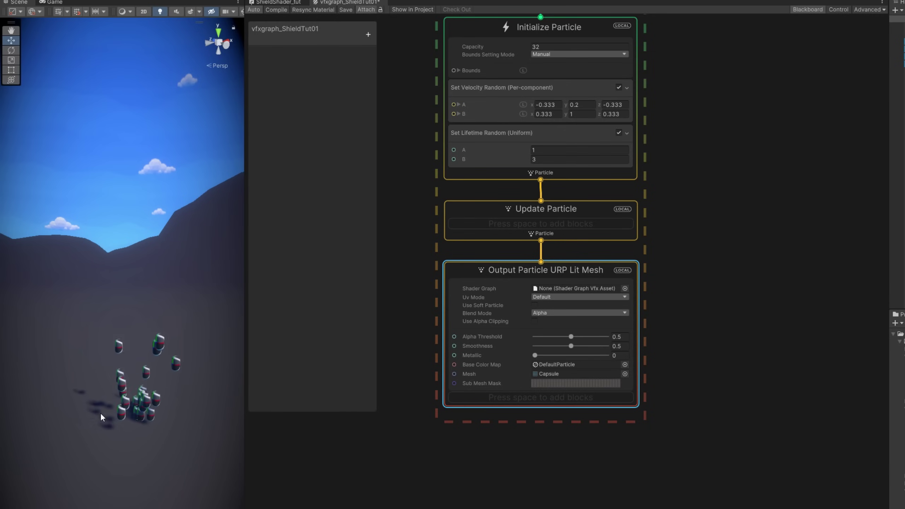
left_click_drag(144, 434, 144, 440, "alt")
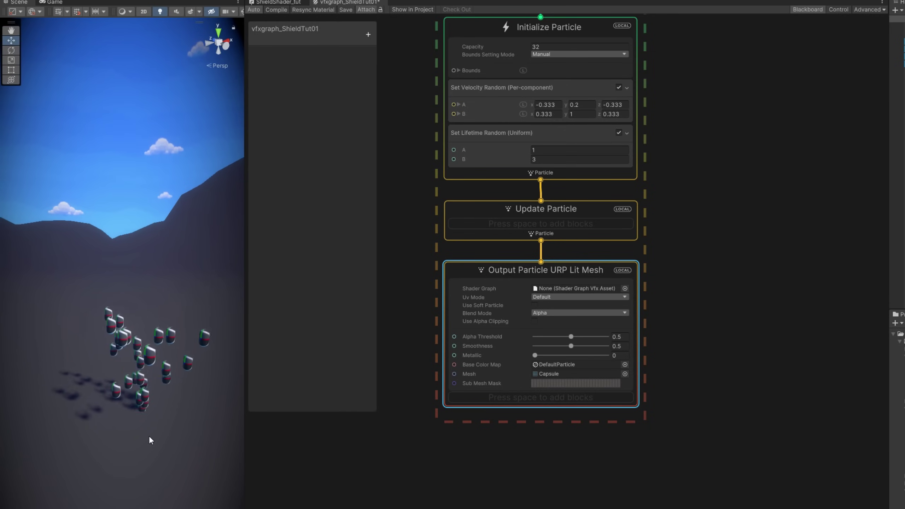
scroll(625, 290, "up", 2)
scroll(640, 289, "down", 2)
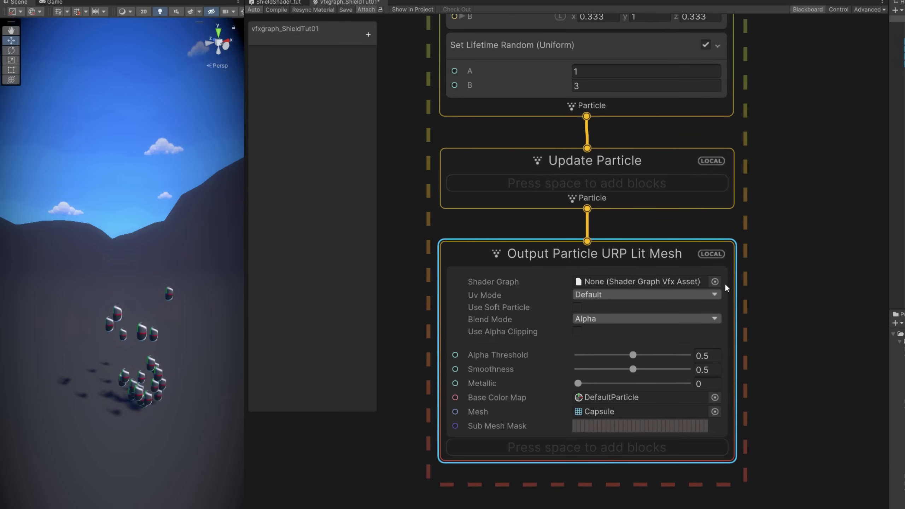
left_click(710, 282)
double_click(698, 294)
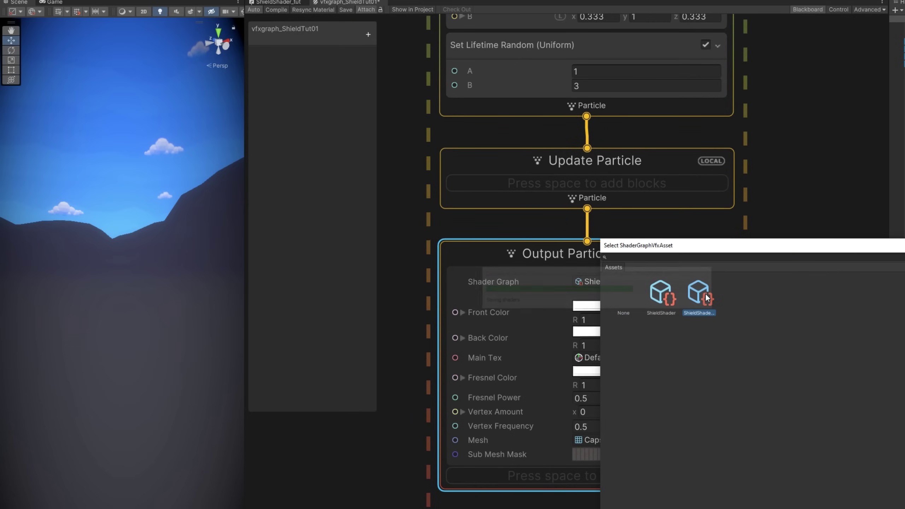
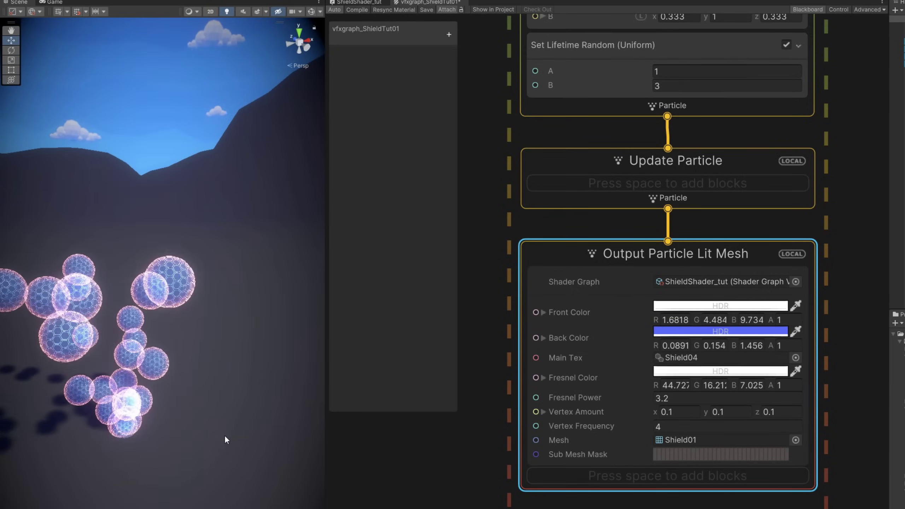
Remove the Set Velocity Random block from Initialize Particle and set both values of Set Lifetime Random to 5
right_click_drag(162, 418, 144, 431)
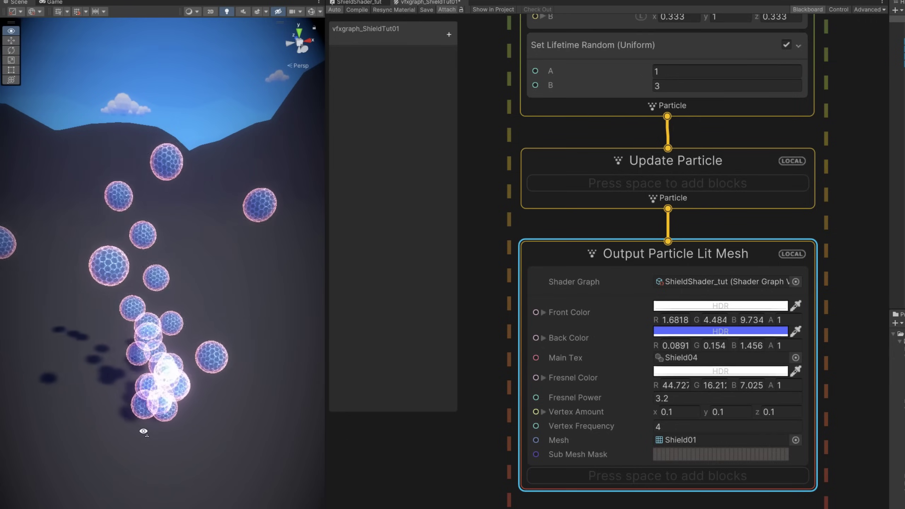
middle_click_drag(493, 157, 512, 508)
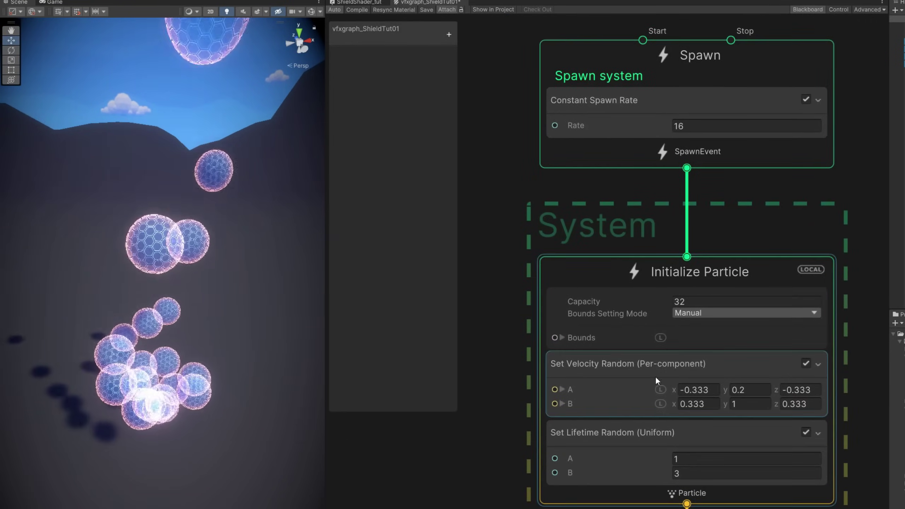
left_click(657, 380)
key("Delete")
left_click(687, 392)
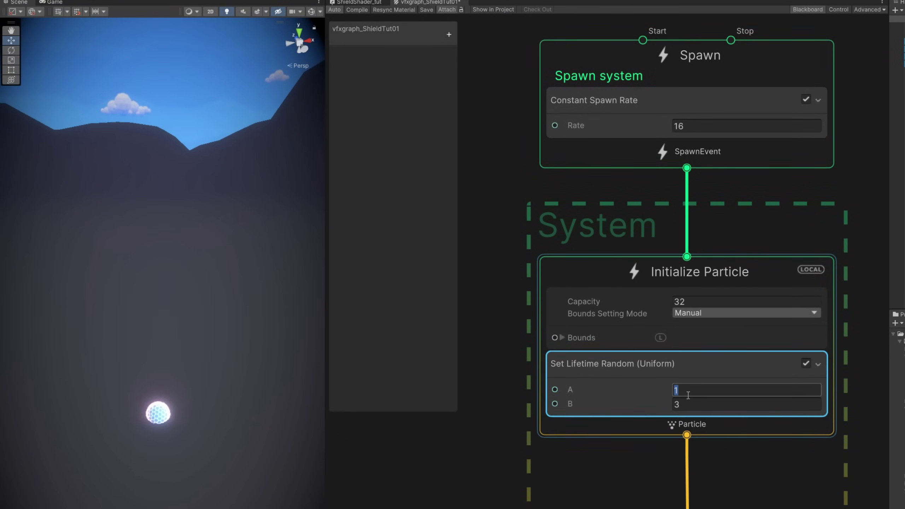
type("5")
left_click(687, 404)
type("5")
Replace the Constant Spawn Rate block in the Spawn context with a Single Burst and enter its particle count
left_click(668, 127)
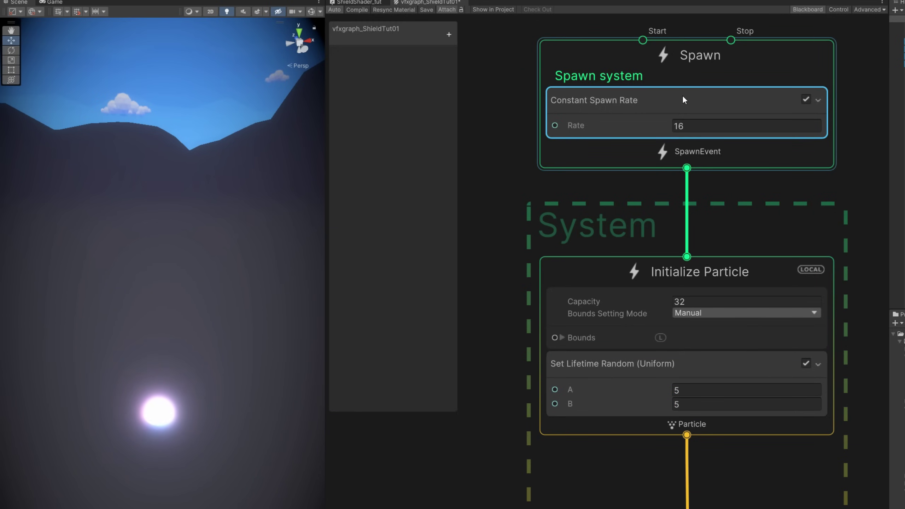
key("Delete")
key("space")
type("burst")
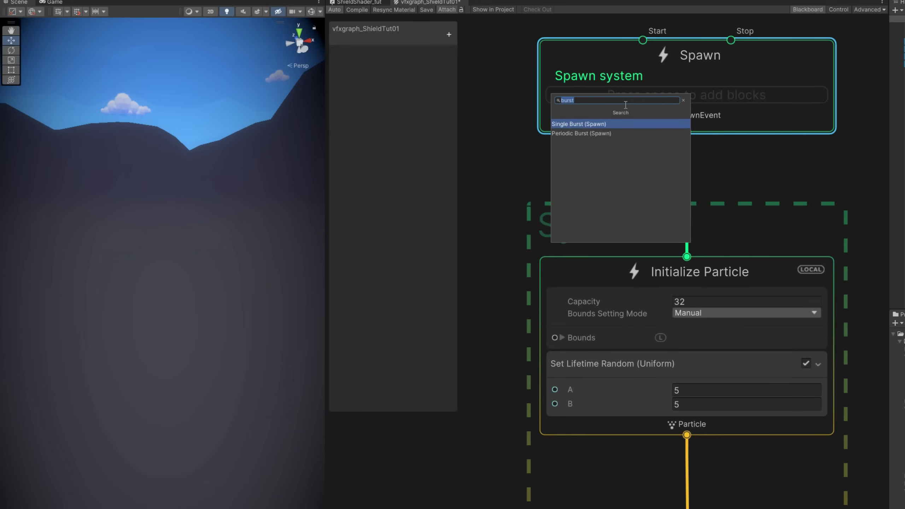
key("Return")
left_click(676, 162)
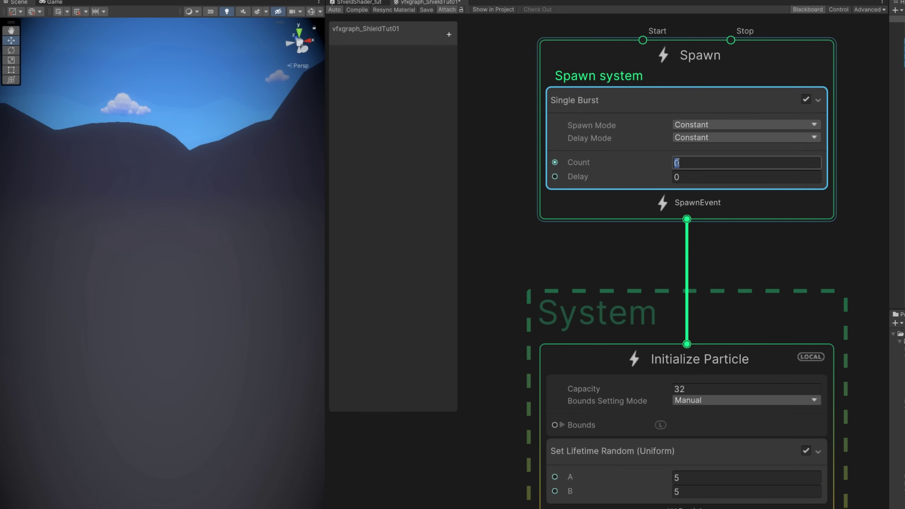
right_click_drag(196, 401, 193, 384)
Add a Set Size block with size 1 to the Output Particle Lit Mesh
middle_click_drag(521, 472, 546, 199)
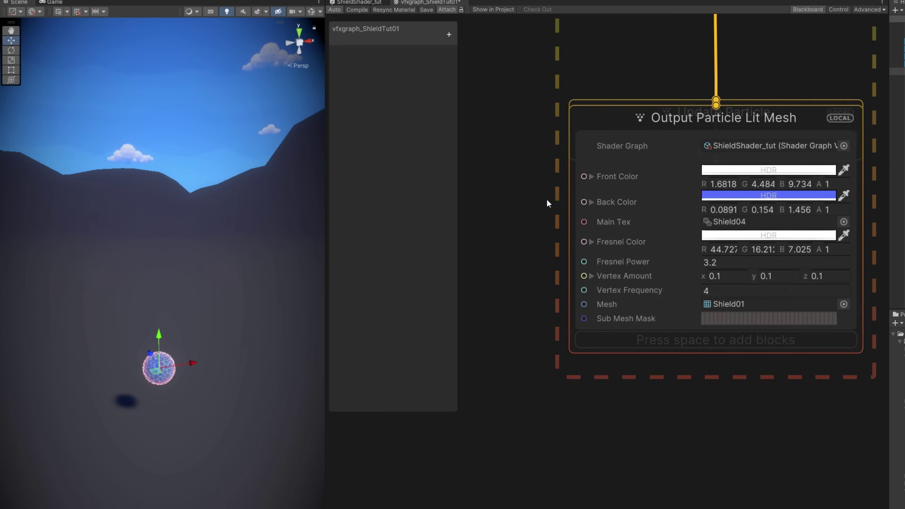
left_click(604, 319)
key("space")
type("set size")
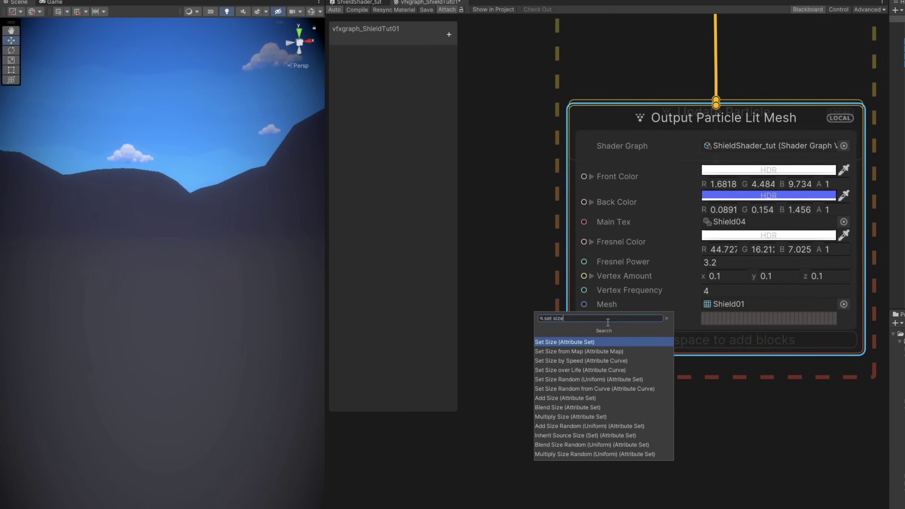
key("Return")
left_click(723, 369)
type("1")
left_click(730, 349)
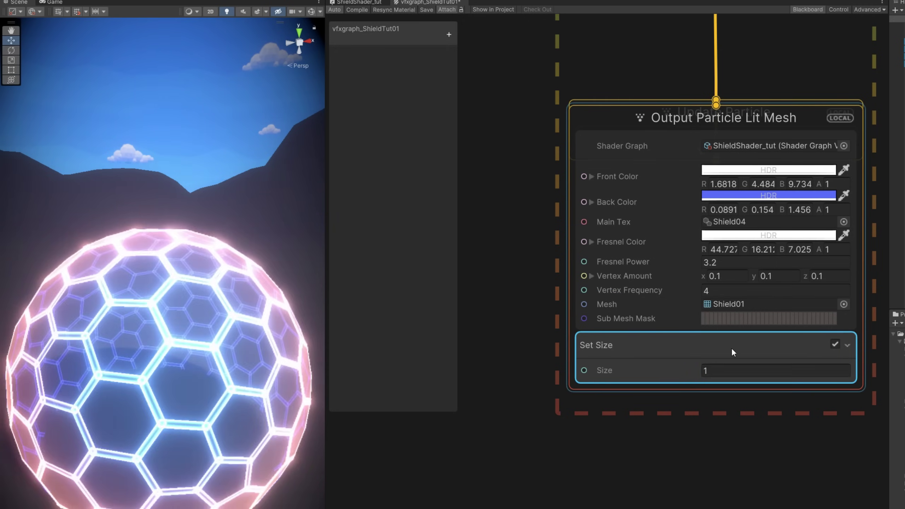
Add a Set Size over Life block to the mesh output and change its composition to Multiply
key("space")
type("set size over")
key("Return")
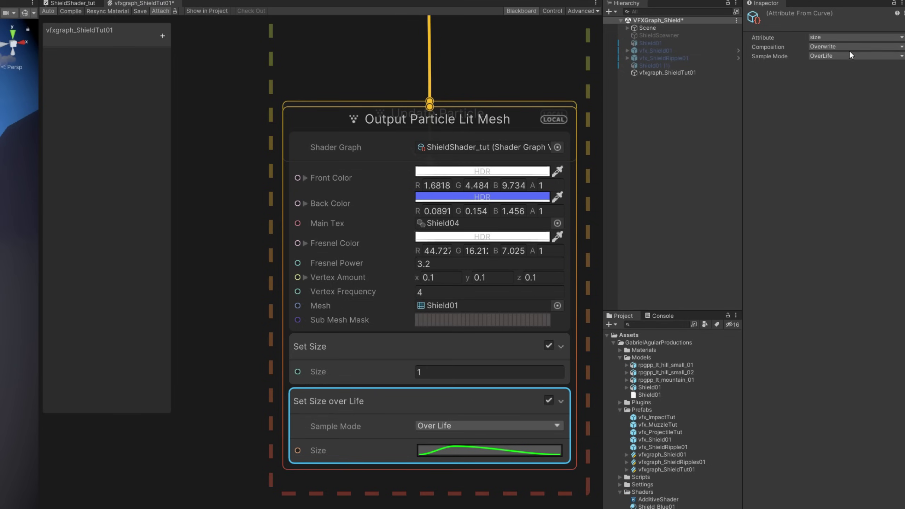
left_click(849, 46)
left_click(834, 77)
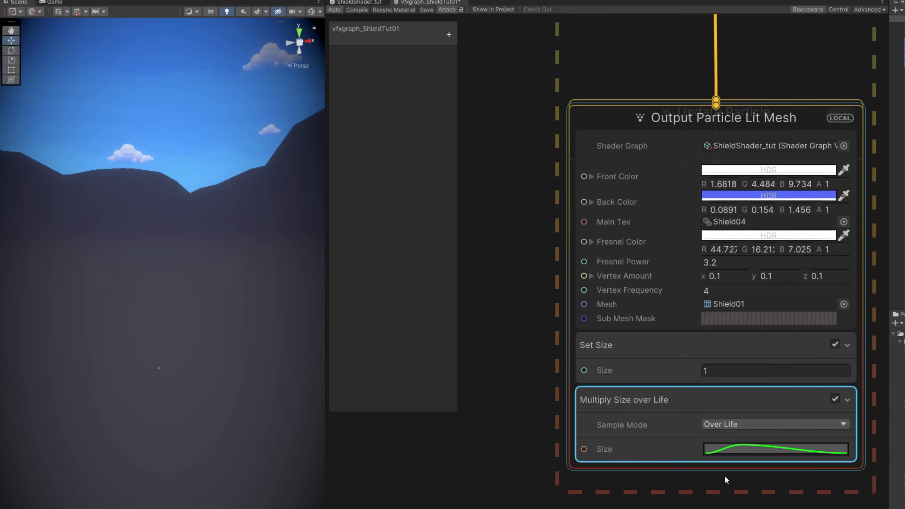
Shape the Multiply Size over Life curve to start at 0, overshoot 1, dip, bounce slightly and level off at 1
left_click(451, 449)
left_click(556, 491)
right_click(583, 263)
left_click(594, 270)
right_click(583, 263)
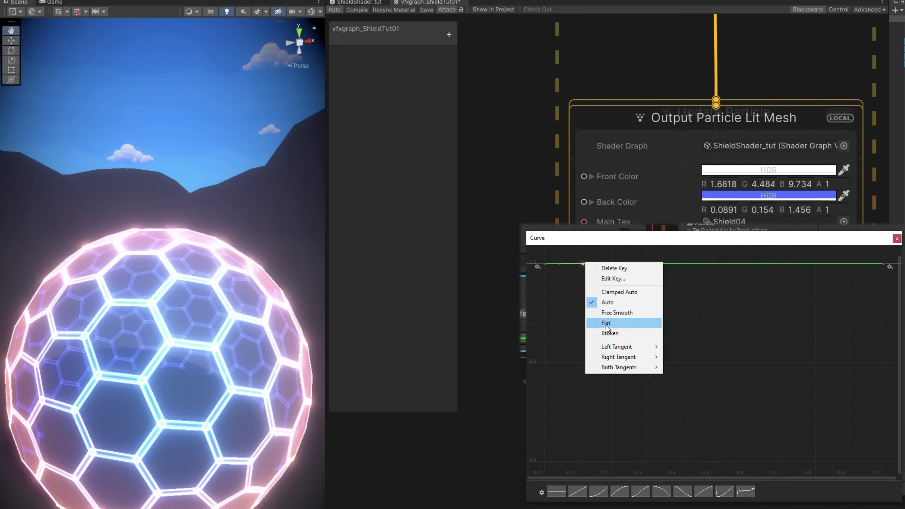
left_click(605, 324)
left_click_drag(540, 265, 548, 459)
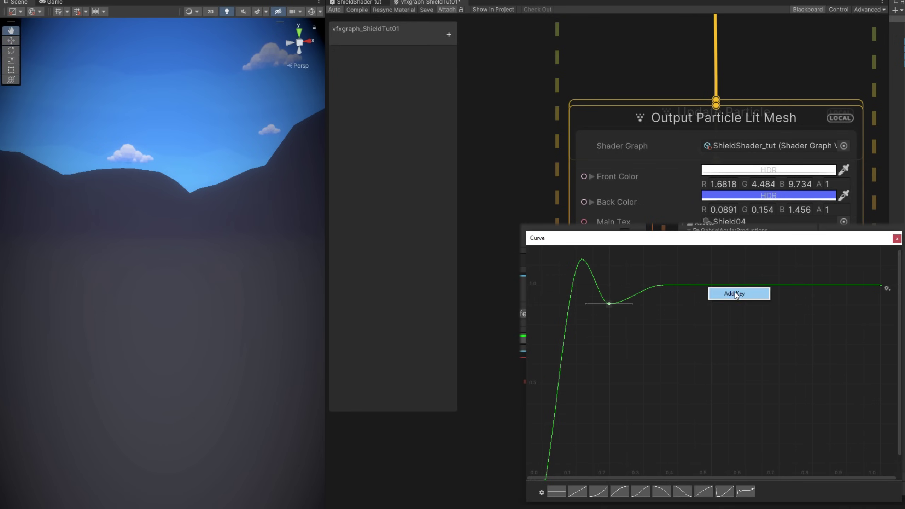
left_click(736, 293)
left_click_drag(662, 285, 662, 276)
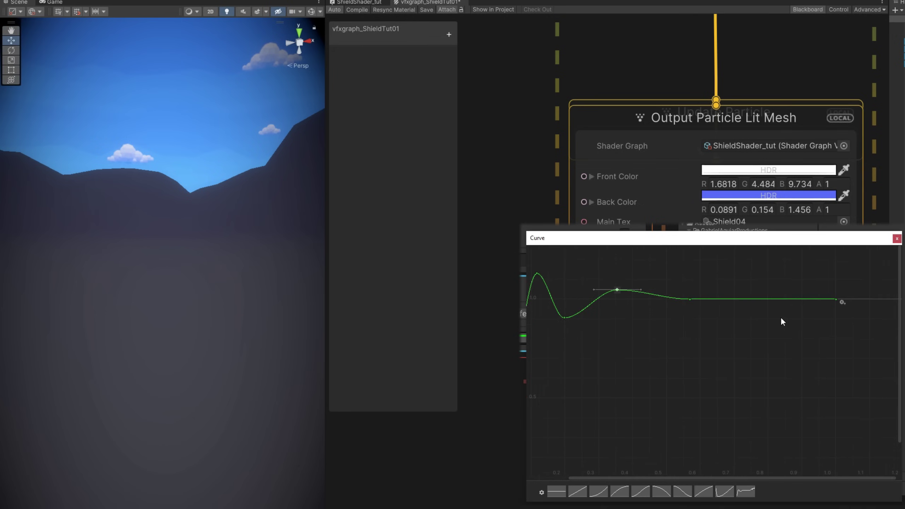
left_click(896, 239)
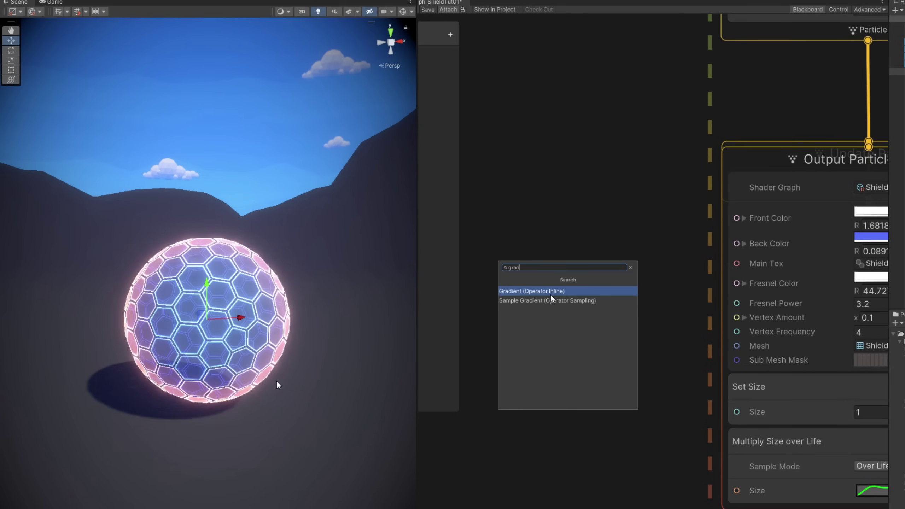
Add a Sample Gradient operator and place it beside the Output Particle Lit Mesh, leaving space for an input node
left_click(550, 294)
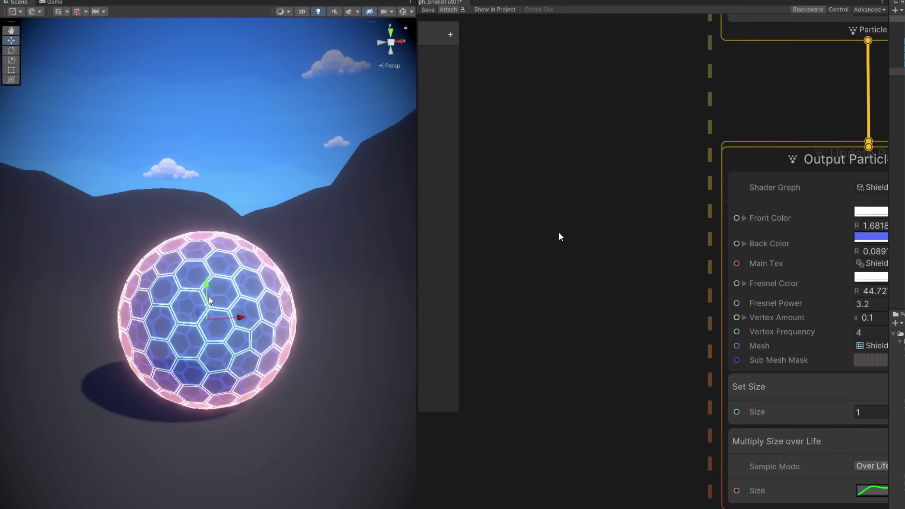
key("space")
type("sample")
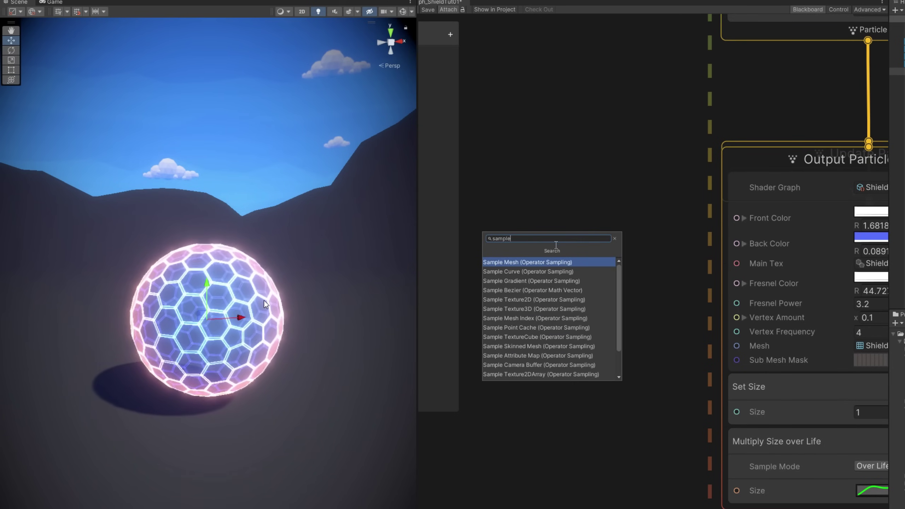
left_click(535, 280)
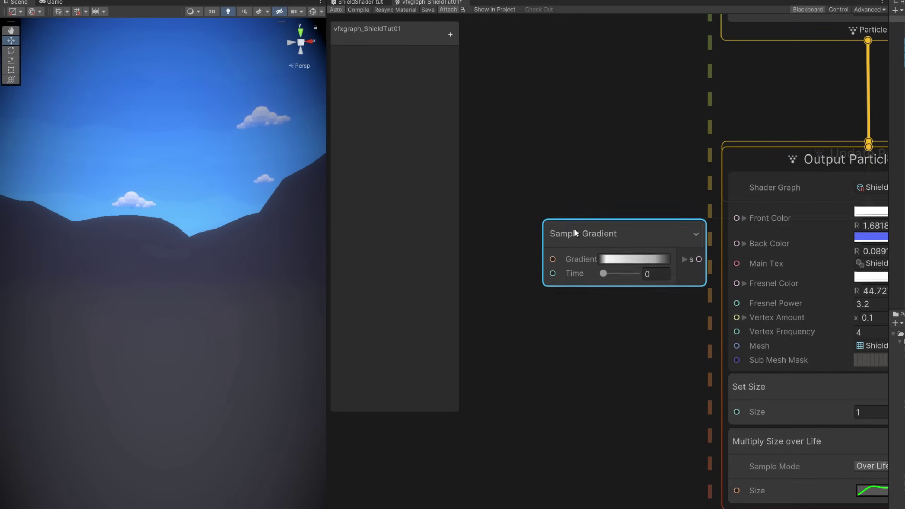
left_click_drag(574, 229, 518, 188)
middle_click_drag(477, 275, 585, 261)
Add an Age Over Lifetime operator and connect it to the Time input of Sample Gradient
left_click(544, 261)
key("space")
type("age")
left_click(518, 284)
left_click_drag(572, 283, 484, 180)
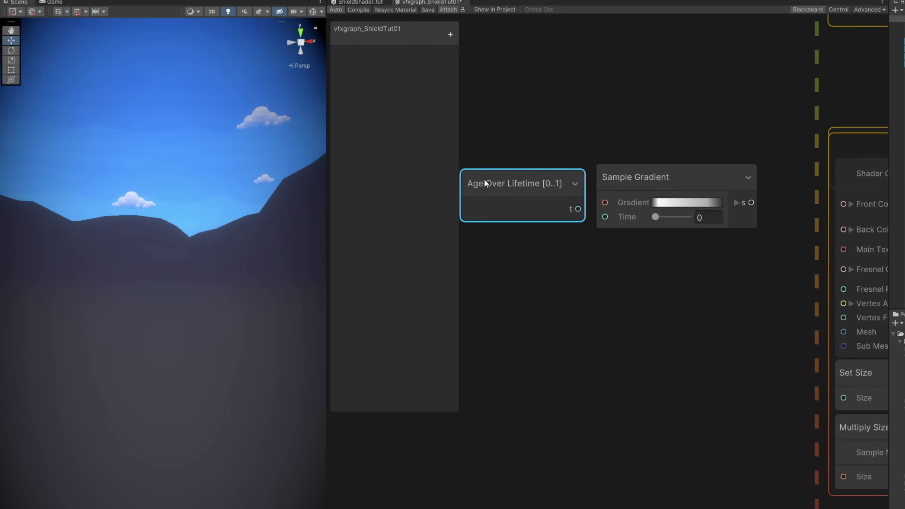
left_click_drag(578, 209, 605, 217)
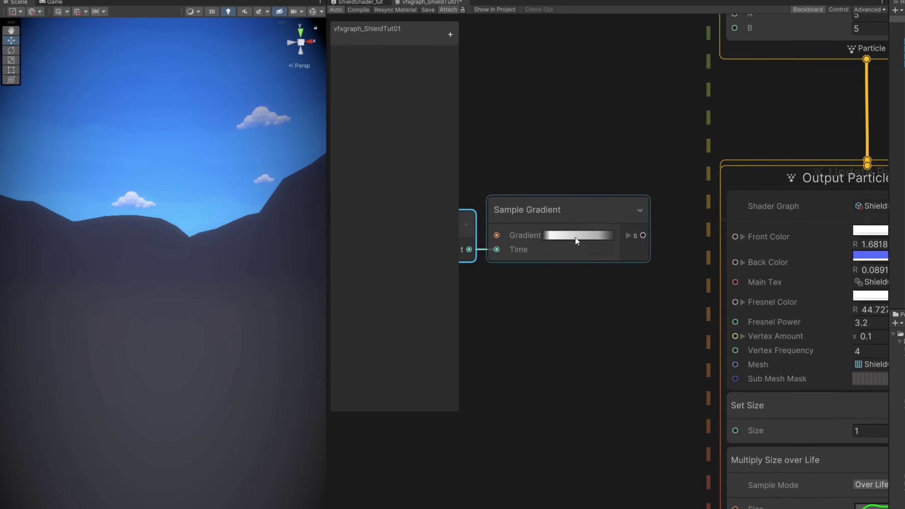
Give the gradient's starting key a saved blue HDR color and connect Sample Gradient to Front Color
left_click(575, 238)
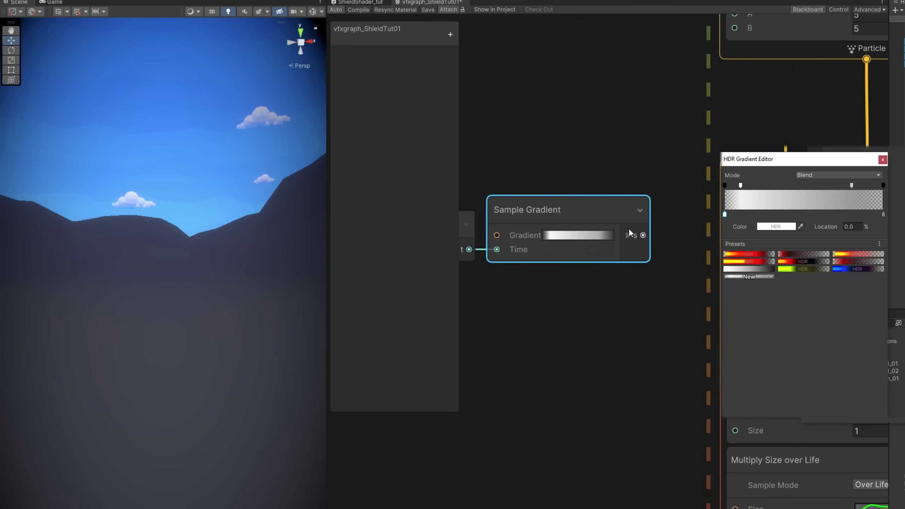
double_click(724, 214)
left_click(887, 458)
left_click(794, 219)
left_click_drag(643, 235, 735, 235)
middle_click_drag(634, 341, 708, 295)
Duplicate the Age Over Lifetime and Sample Gradient pair and place the copy beneath the original
left_click_drag(664, 270, 510, 180)
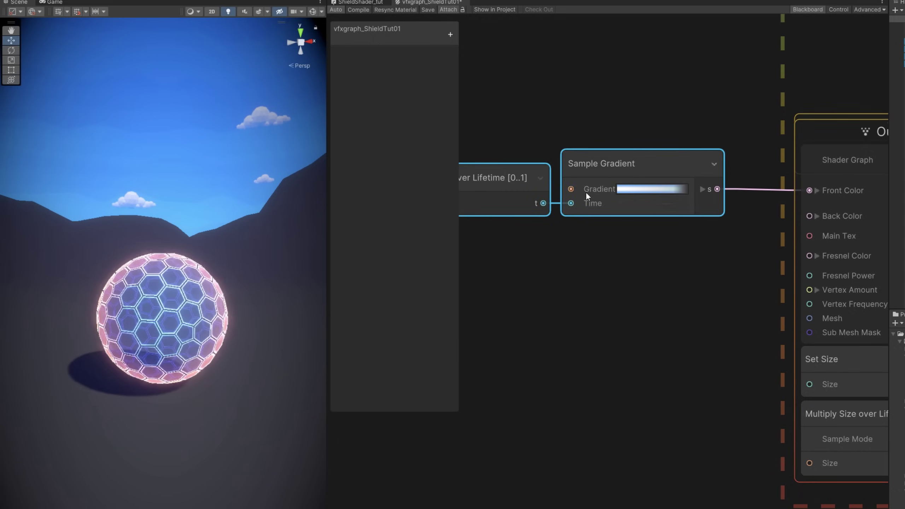
key("ctrl+d")
left_click_drag(620, 285, 580, 257)
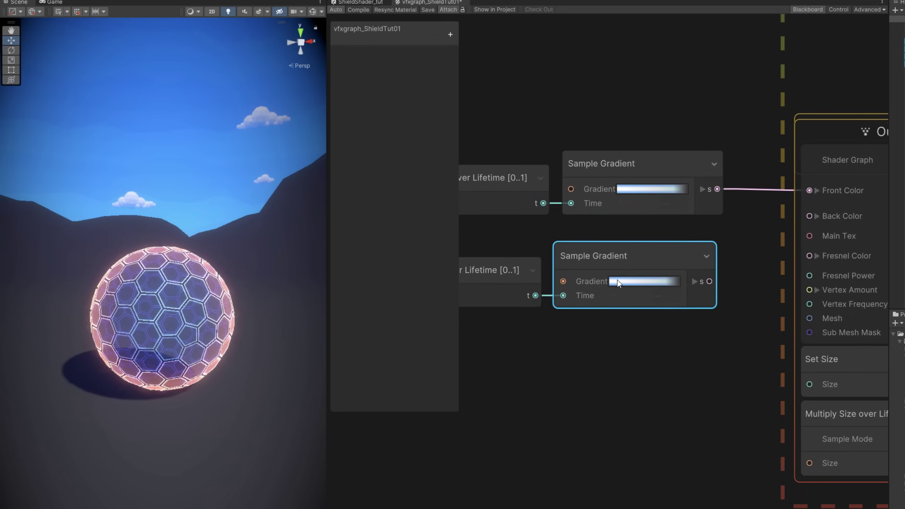
Give the duplicated gradient's starting key a saved orange-red HDR color and connect that gradient to Fresnel Color
left_click(627, 282)
double_click(724, 214)
left_click(897, 458)
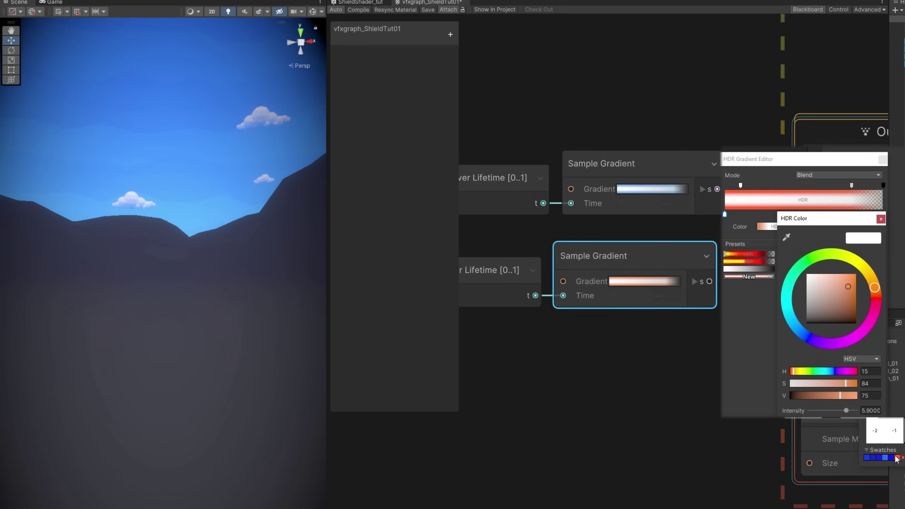
left_click(880, 219)
middle_click_drag(737, 282, 619, 276)
left_click_drag(576, 277, 672, 249)
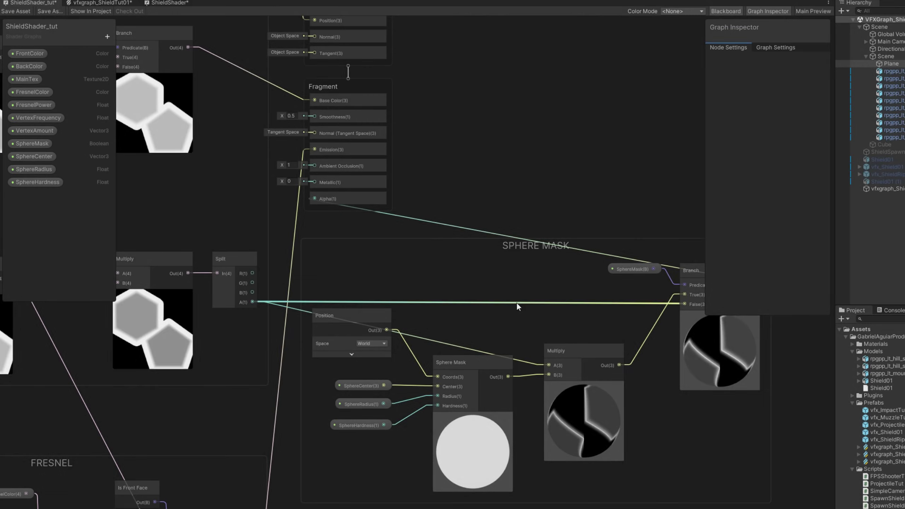
Examine the Sphere Mask group in ShieldShader_tut, including its Position node, center, radius and hardness properties, SphereMask branch and Alpha connection
middle_click_drag(516, 302, 498, 257)
left_click(465, 324)
left_click(370, 277)
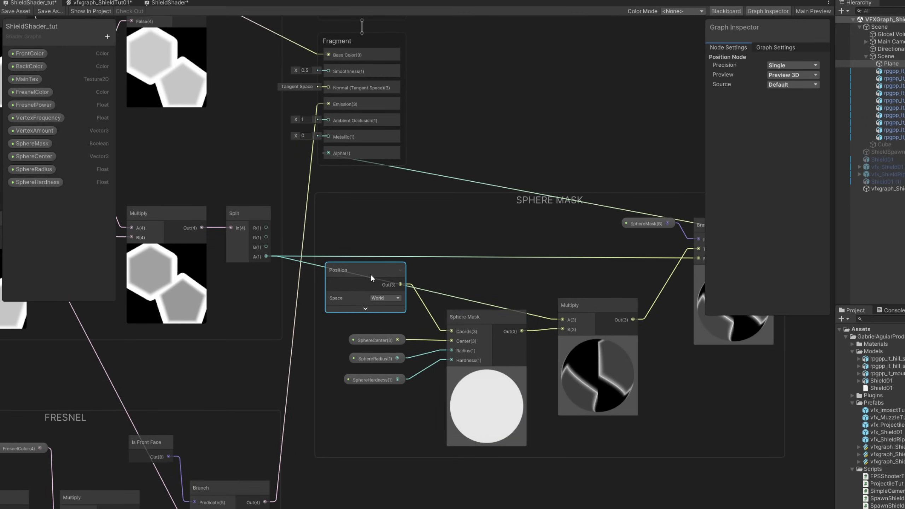
left_click(391, 340)
left_click(377, 359)
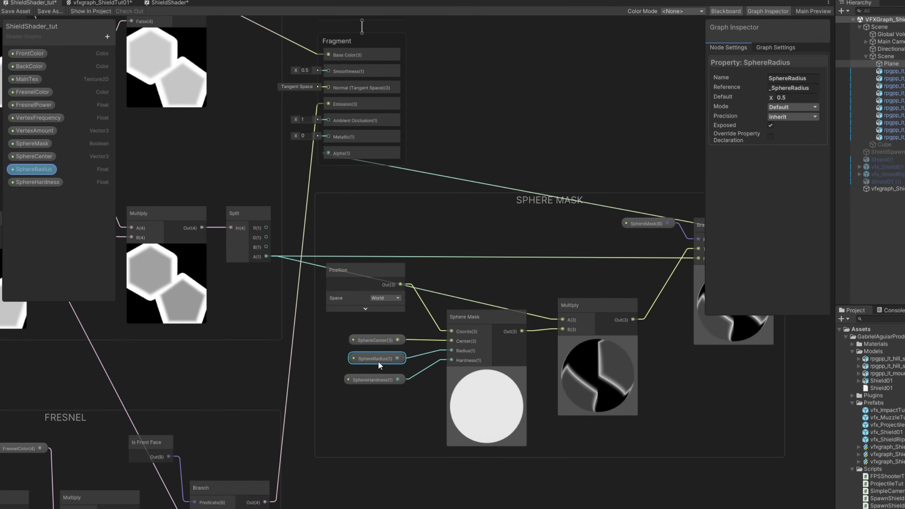
left_click(374, 379)
left_click(248, 241)
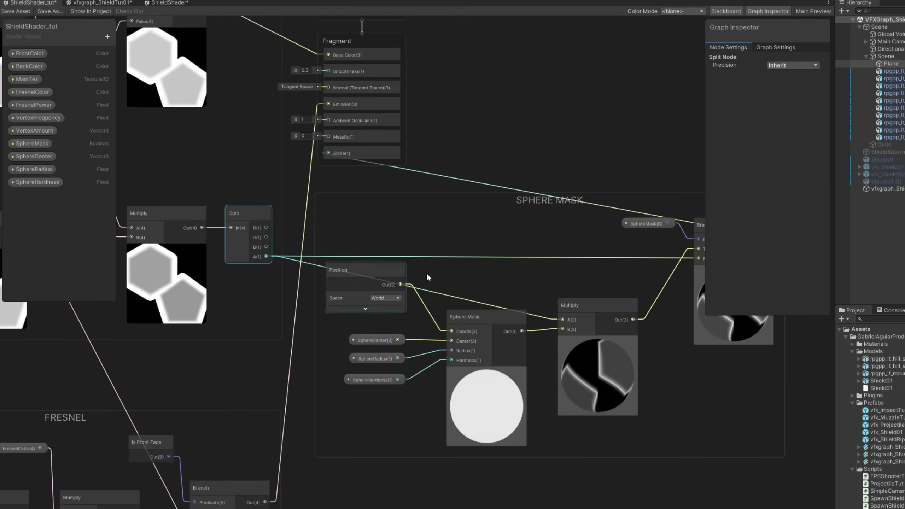
middle_click_drag(583, 308, 519, 327)
middle_click_drag(614, 286, 532, 303)
left_click(502, 261)
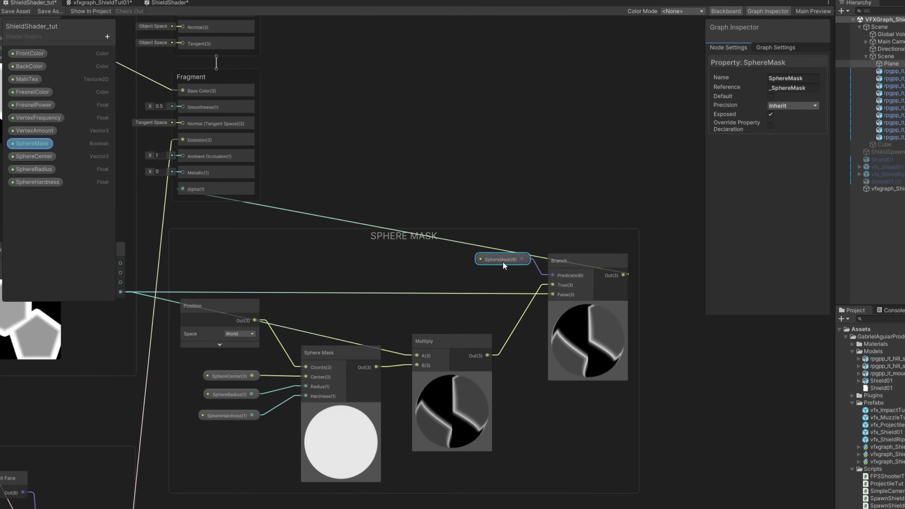
middle_click_drag(599, 244, 693, 255)
left_click(317, 207)
left_click(319, 202)
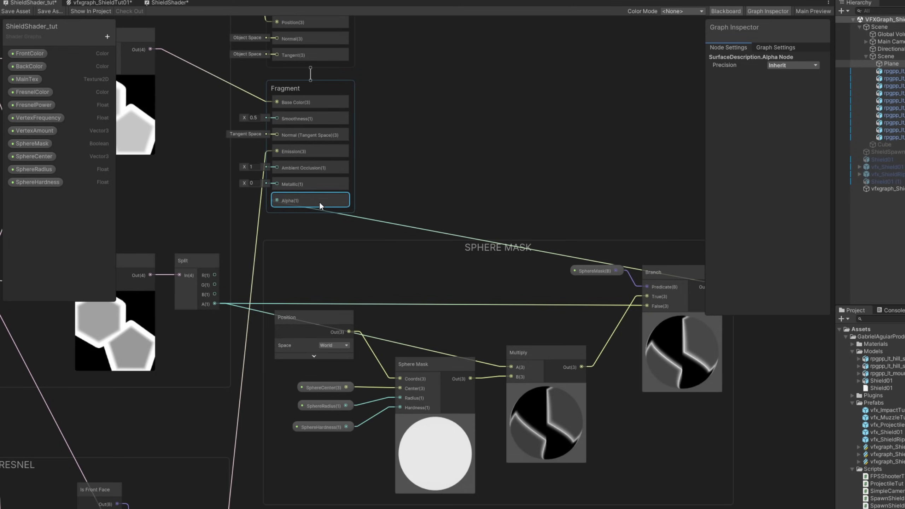
Duplicate the vfxgraph_ShieldTut01 asset in the Prefabs folder and rename the copy vfxgraph_ShieldRipplesTut01
left_click(894, 462)
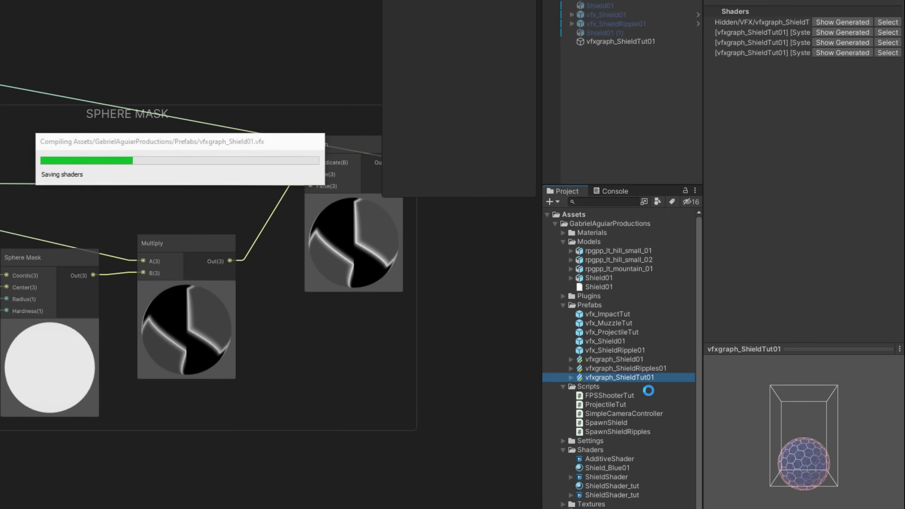
left_click(638, 379)
left_click(636, 378)
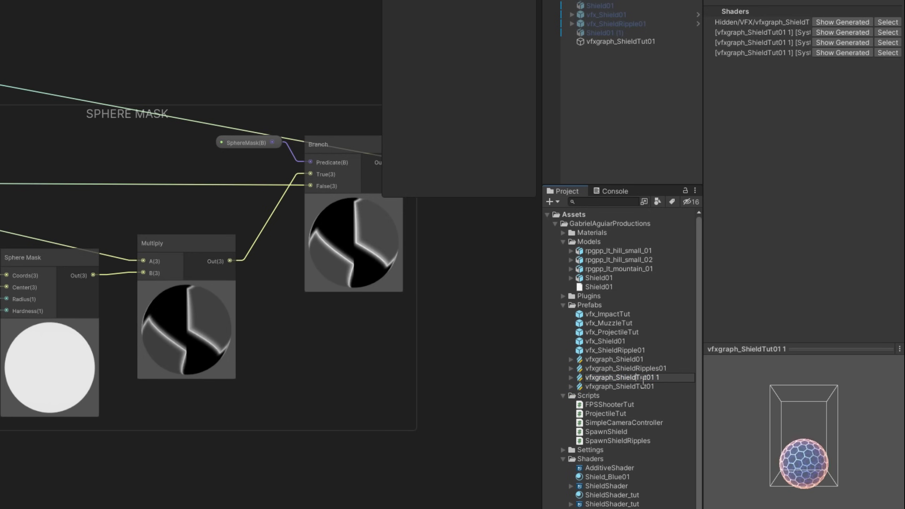
type("Ripple")
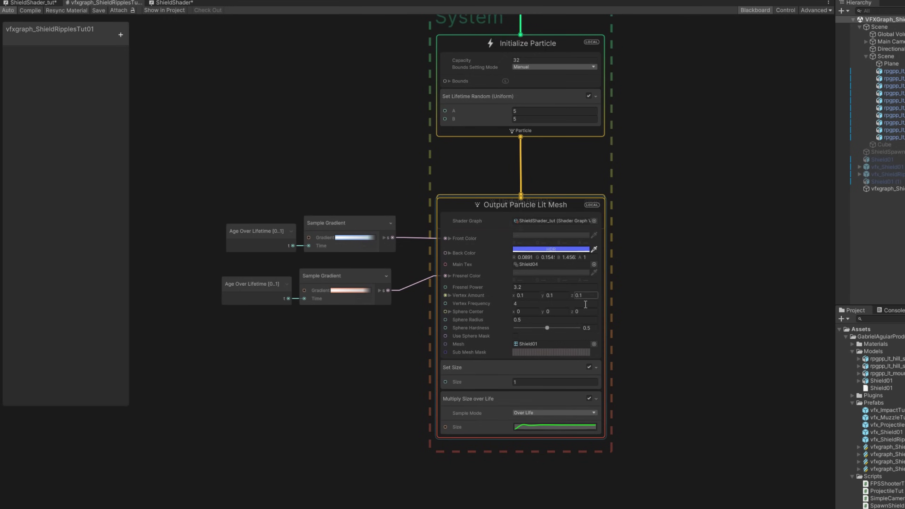
In vfxgraph_ShieldRipplesTut01, enable Use Sphere Mask on the Lit Mesh output and connect an exposed SphereCenter Vector3 property to Sphere Center
scroll(502, 337, "up", 5)
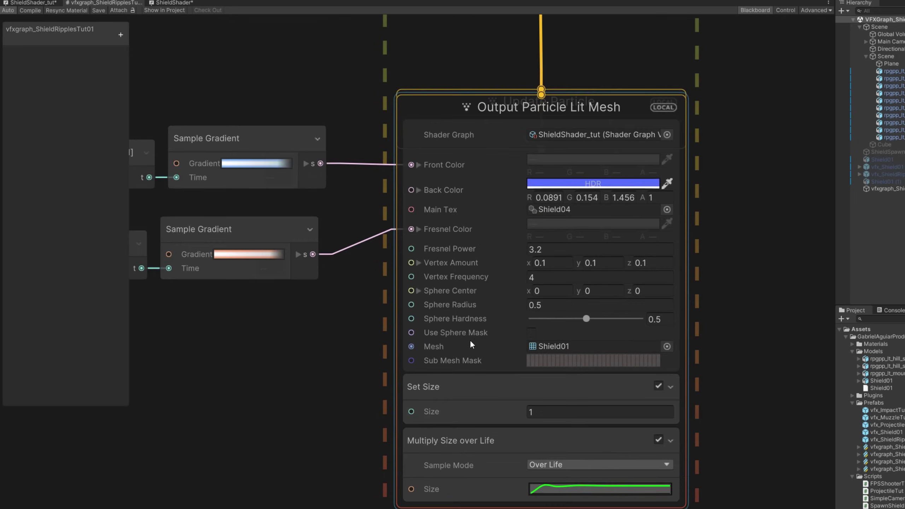
scroll(469, 339, "up", 3)
left_click(552, 330)
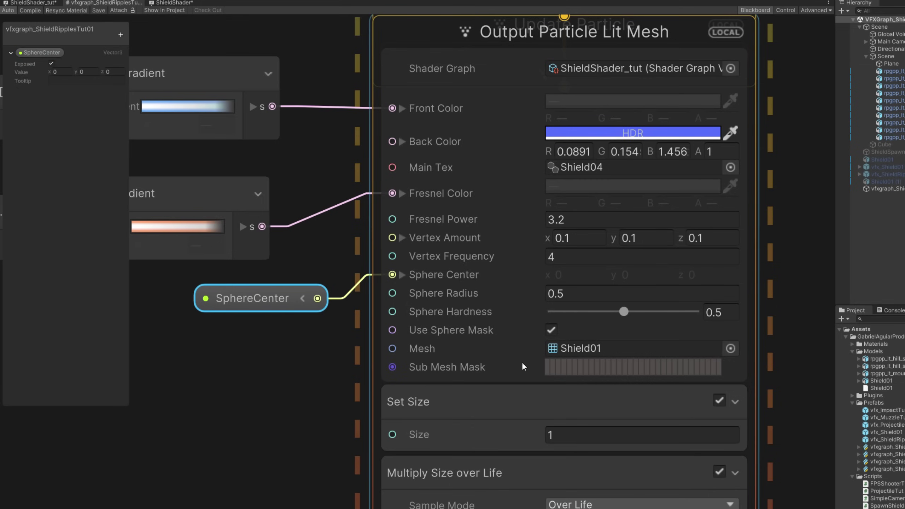
left_click(515, 238)
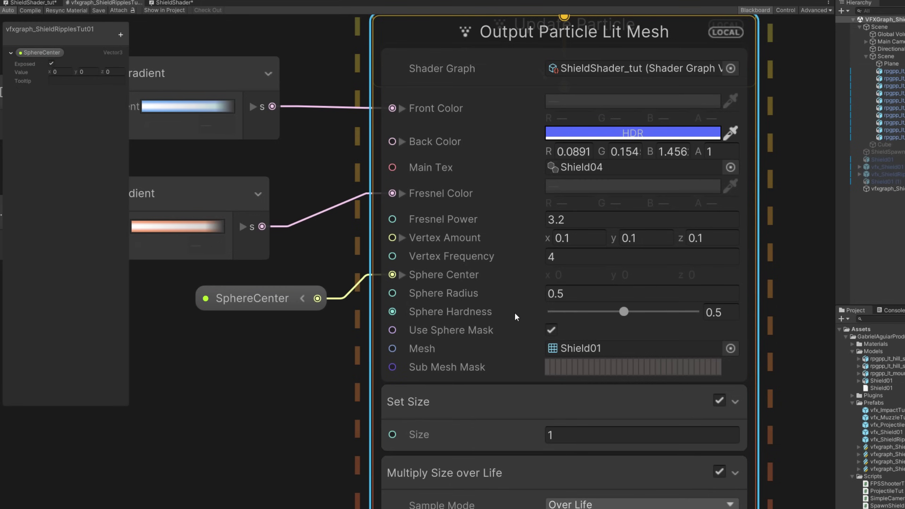
Delete the Multiply Size over Life block from the Output Particle Lit Mesh context in vfxgraph_ShieldRipplesTut01
left_click(497, 475)
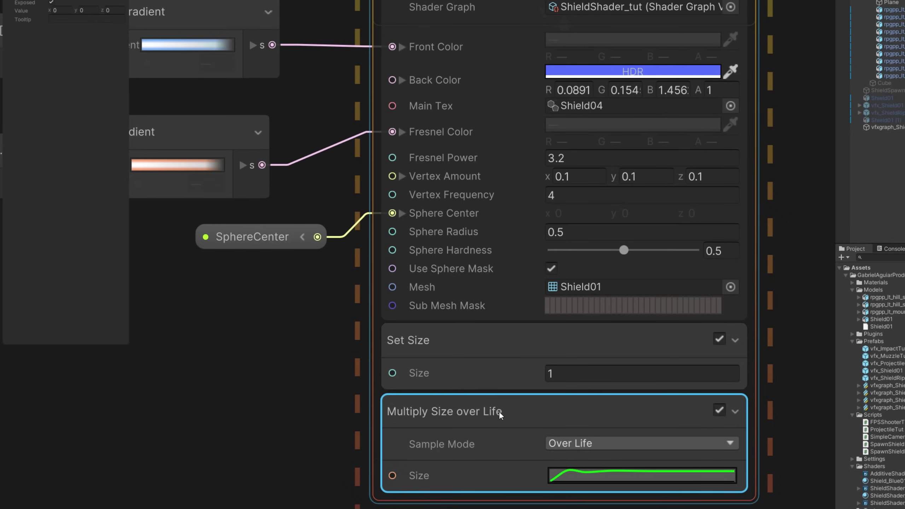
key("Delete")
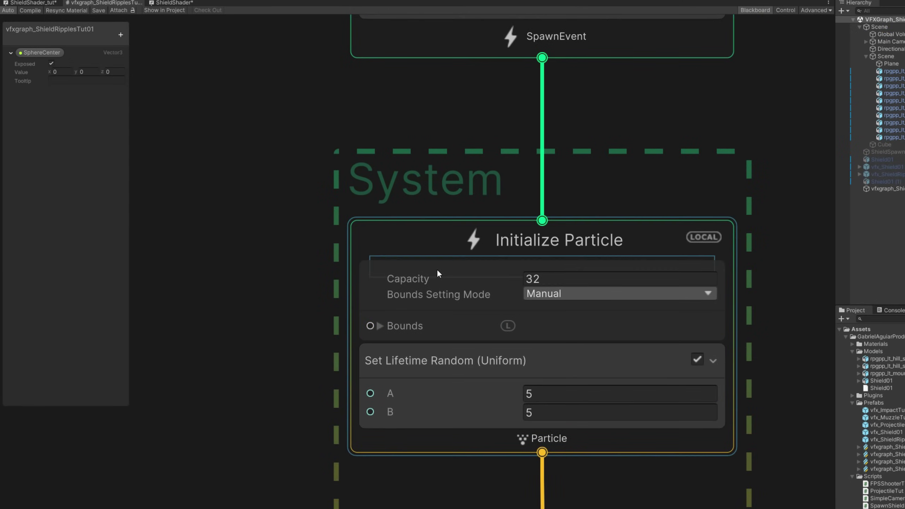
left_click(541, 393)
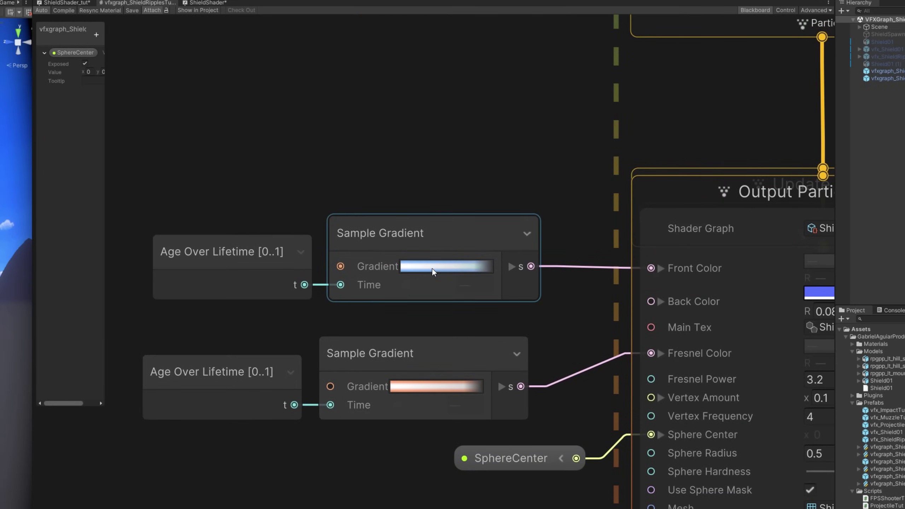
Change the starting key of the gradient feeding Front Color to the saved orange-red HDR swatch
scroll(431, 269, "down", 2)
left_click(431, 269)
left_click(785, 225)
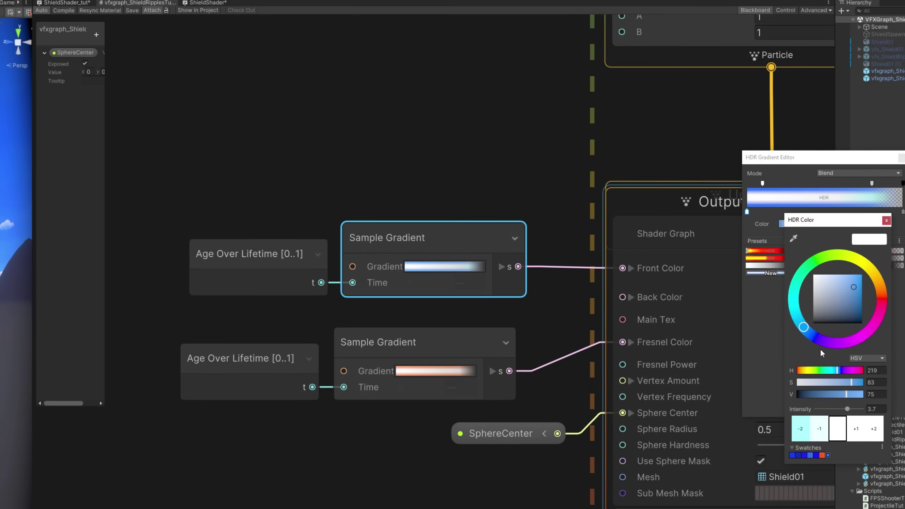
left_click(821, 456)
left_click(901, 158)
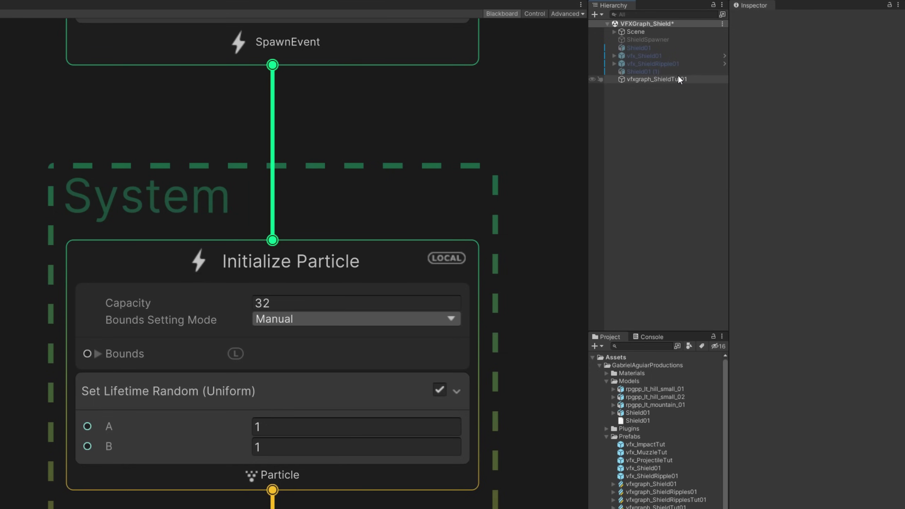
Save the vfxgraph_ShieldTut01 scene object as a prefab in the Prefabs folder and add a Rigidbody component to that prefab
left_click_drag(677, 77, 671, 407)
left_click_drag(642, 438, 641, 435)
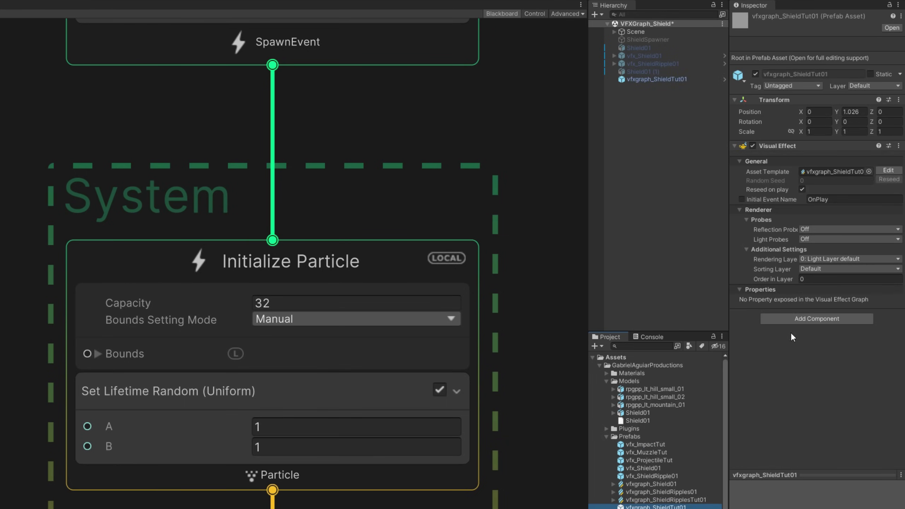
left_click(798, 319)
type("rigi")
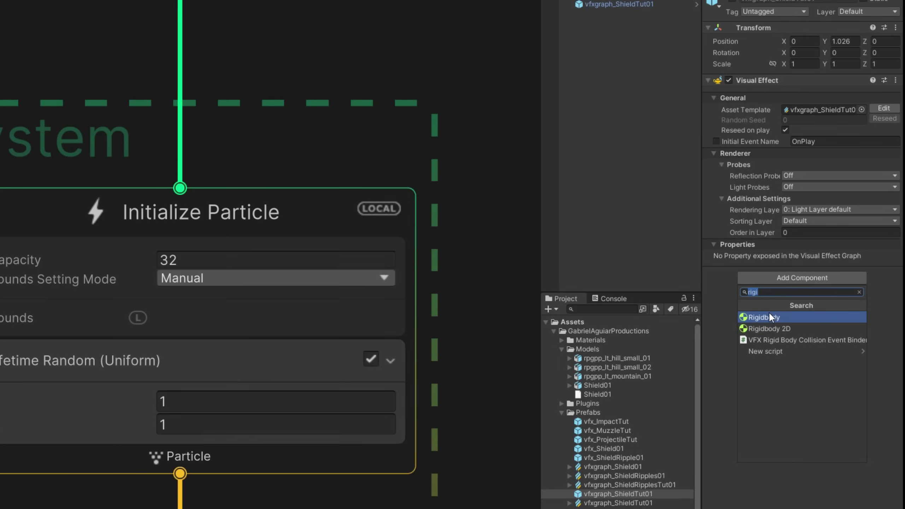
left_click(768, 316)
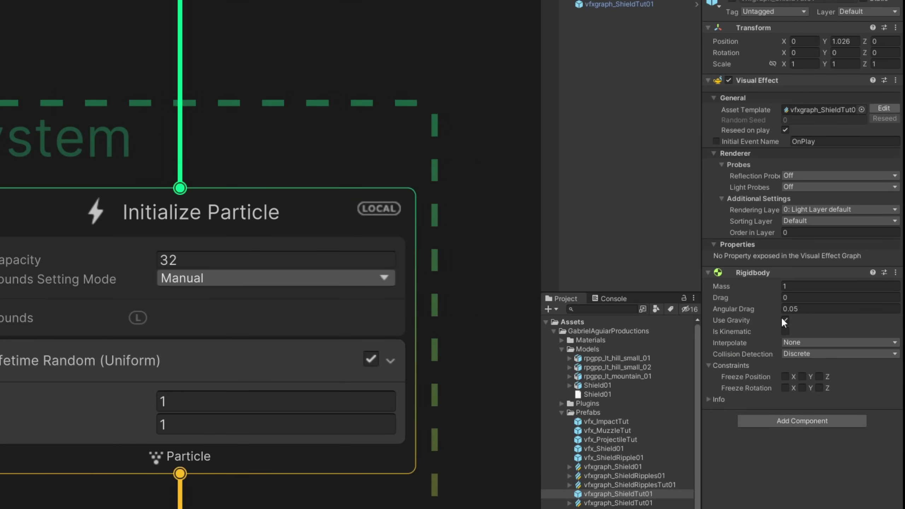
Disable Use Gravity on the prefab's Rigidbody and freeze its position and rotation on X, Y and Z
left_click(784, 319)
left_click(784, 376)
left_click(802, 377)
left_click(819, 376)
left_click(785, 387)
left_click(802, 388)
left_click(819, 387)
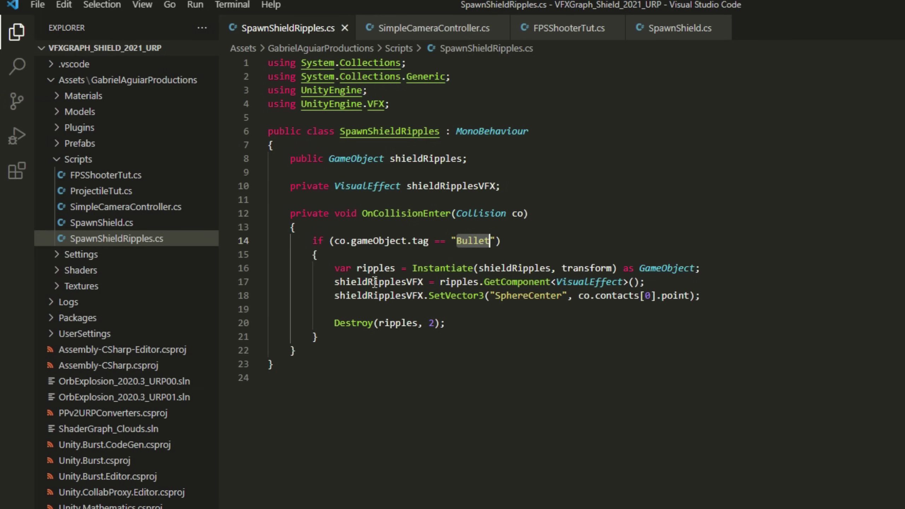
Examine the SpawnShieldRipples.cs script in Visual Studio Code, covering the shieldRipples variable, the Bullet tag check, the Instantiate call and the SphereCenter assignment
double_click(376, 269)
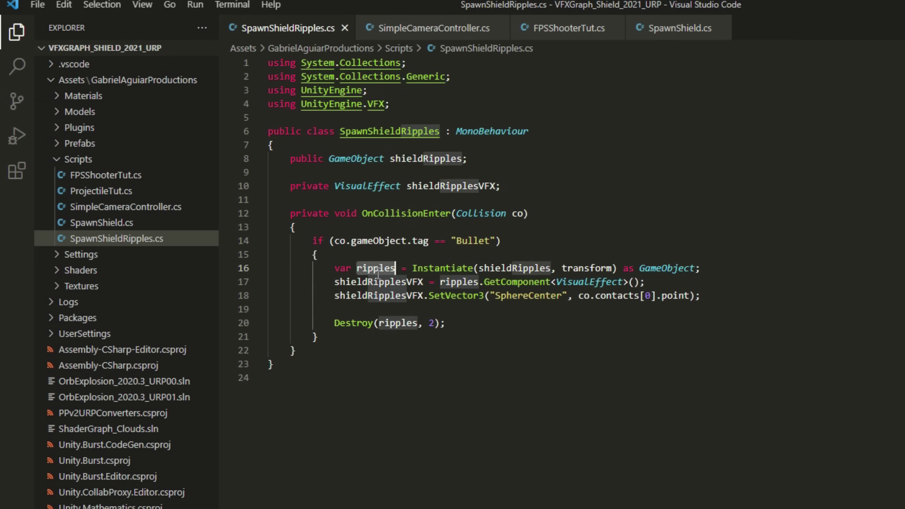
double_click(419, 159)
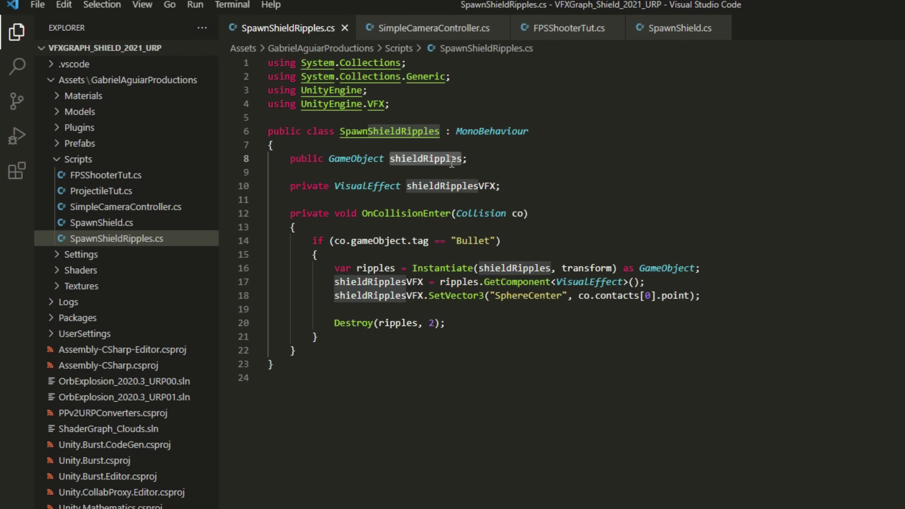
left_click(434, 241)
left_click(378, 268)
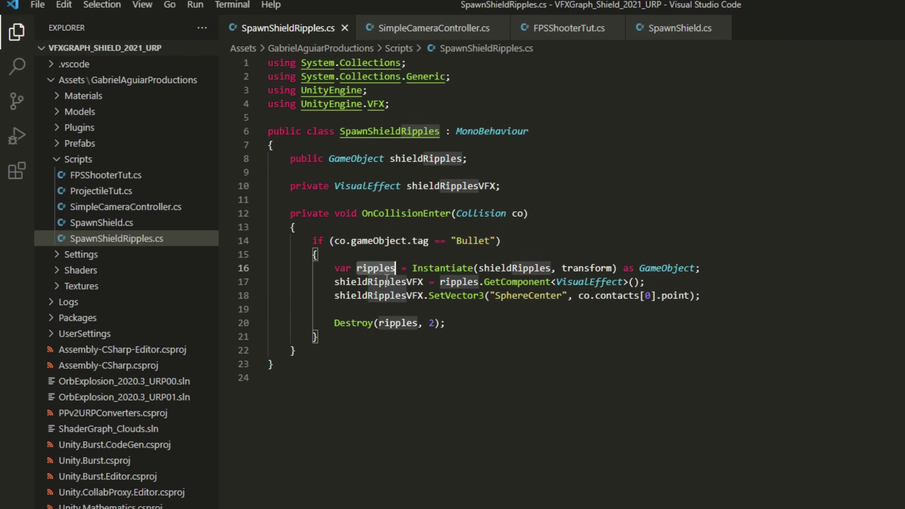
left_click(388, 281)
left_click(396, 309)
double_click(517, 300)
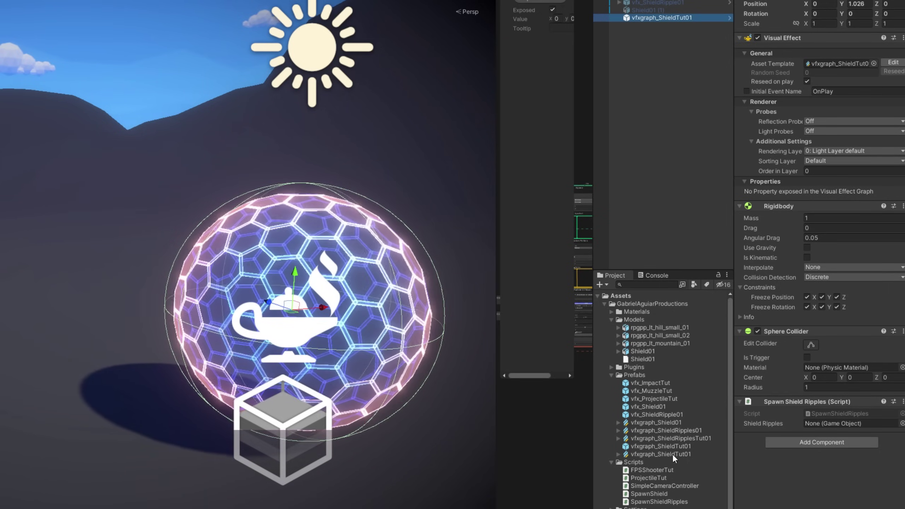
Save vfxgraph_ShieldRipplesTut01 as a prefab in Prefabs and assign it to Shield Ripples in the Spawn Shield Ripples script on the vfxgraph_ShieldTut01 prefab
left_click_drag(681, 439, 643, 376)
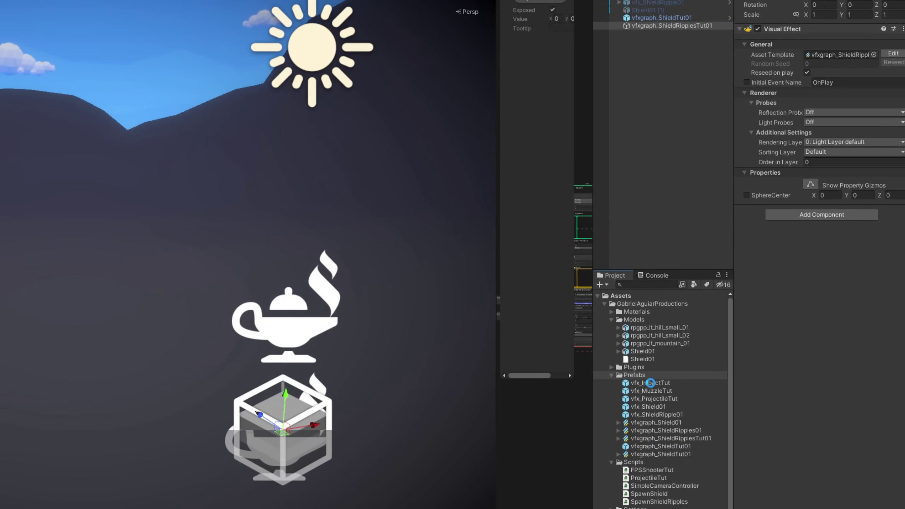
left_click(696, 438)
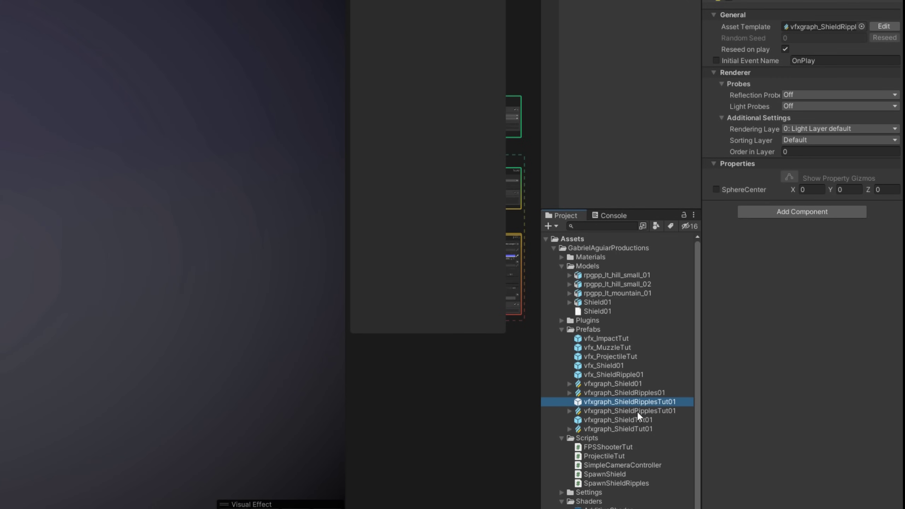
left_click(635, 421)
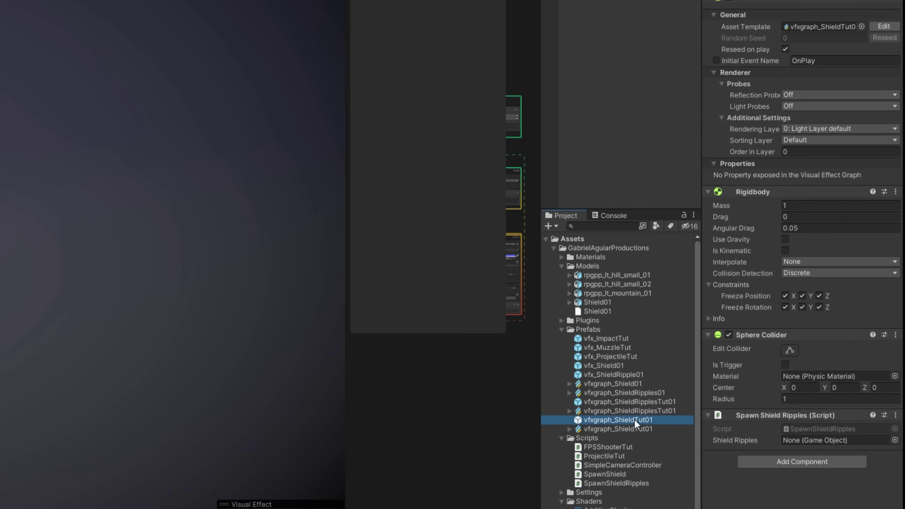
left_click_drag(649, 400, 803, 442)
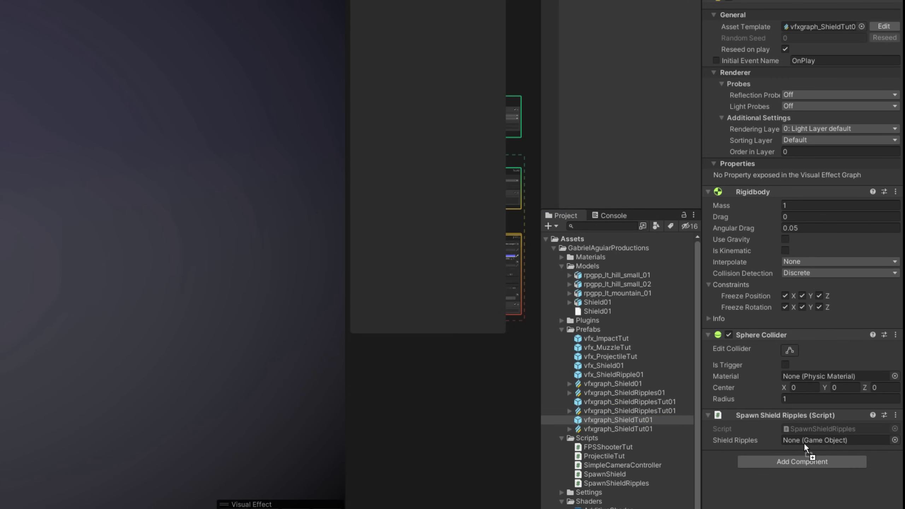